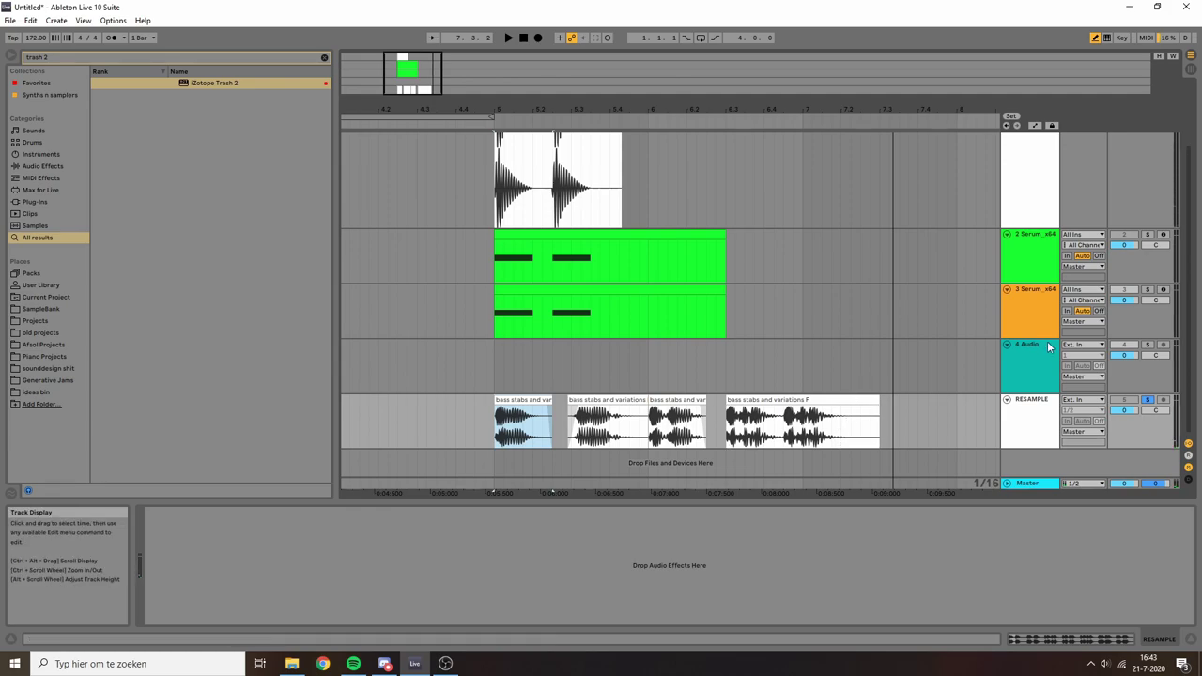
Solo the orange Serum track and select its MIDI clip
left_click(1033, 317)
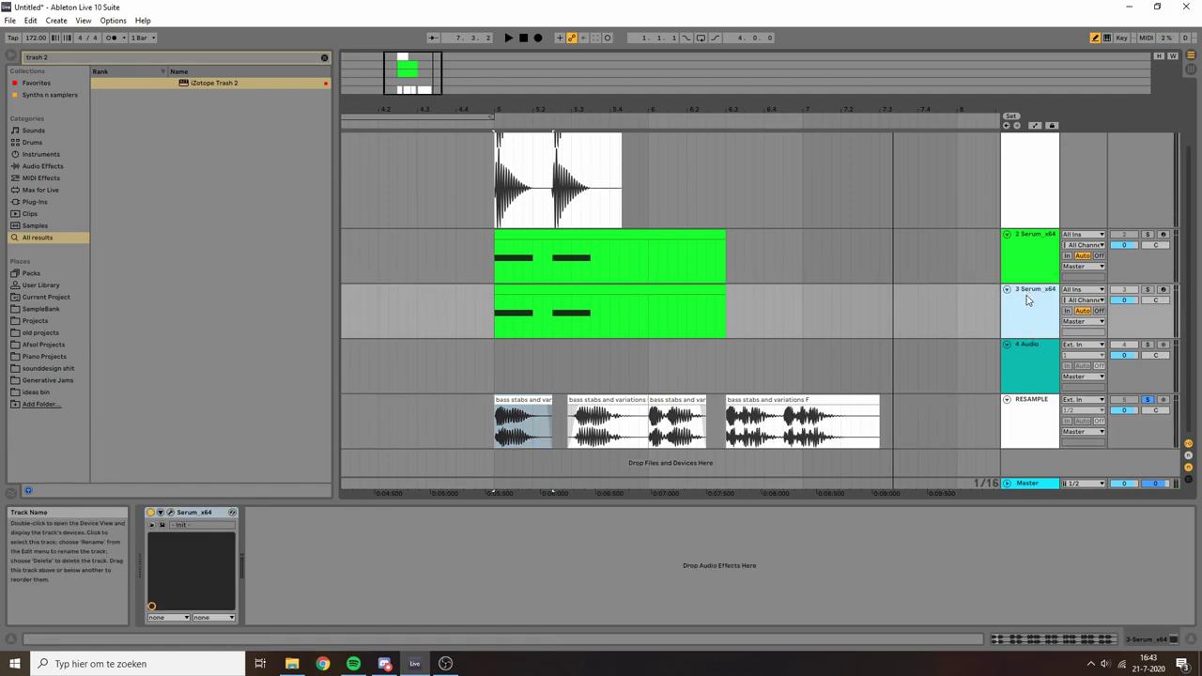
left_click(1148, 289)
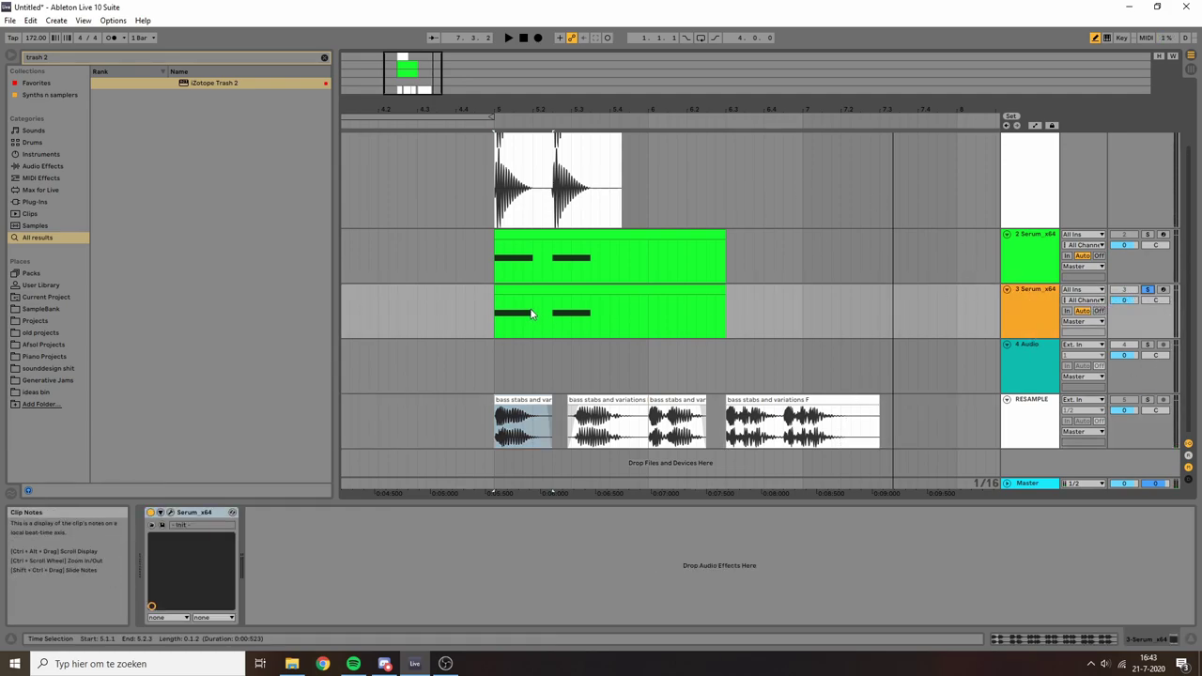
left_click(1050, 314)
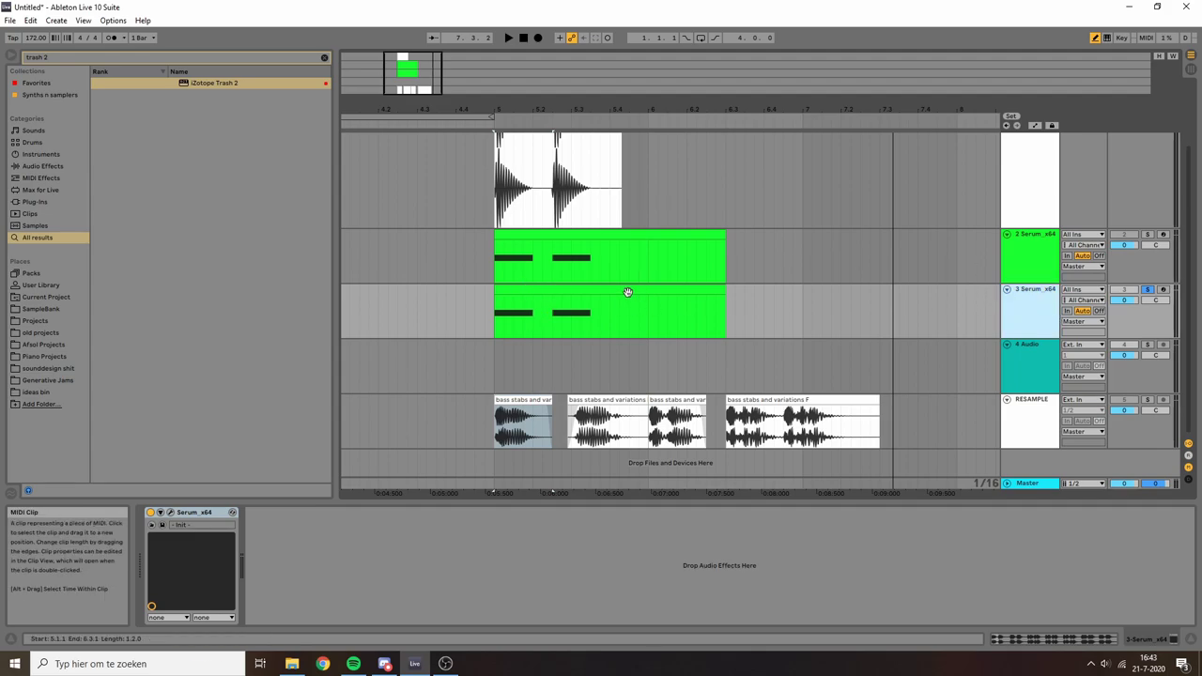
left_click(512, 305)
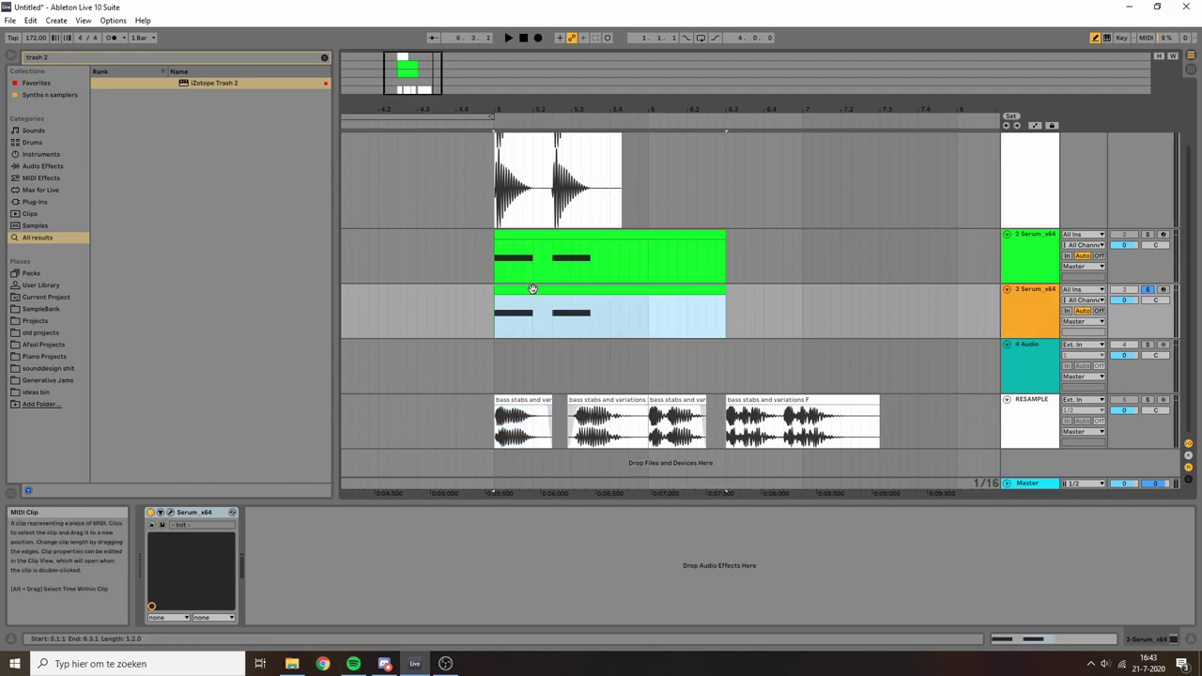
Open the Serum instrument on the orange track and load the Digital wavetable Dist 8bit Fwap into oscillator A
left_click(170, 512)
left_click(232, 141)
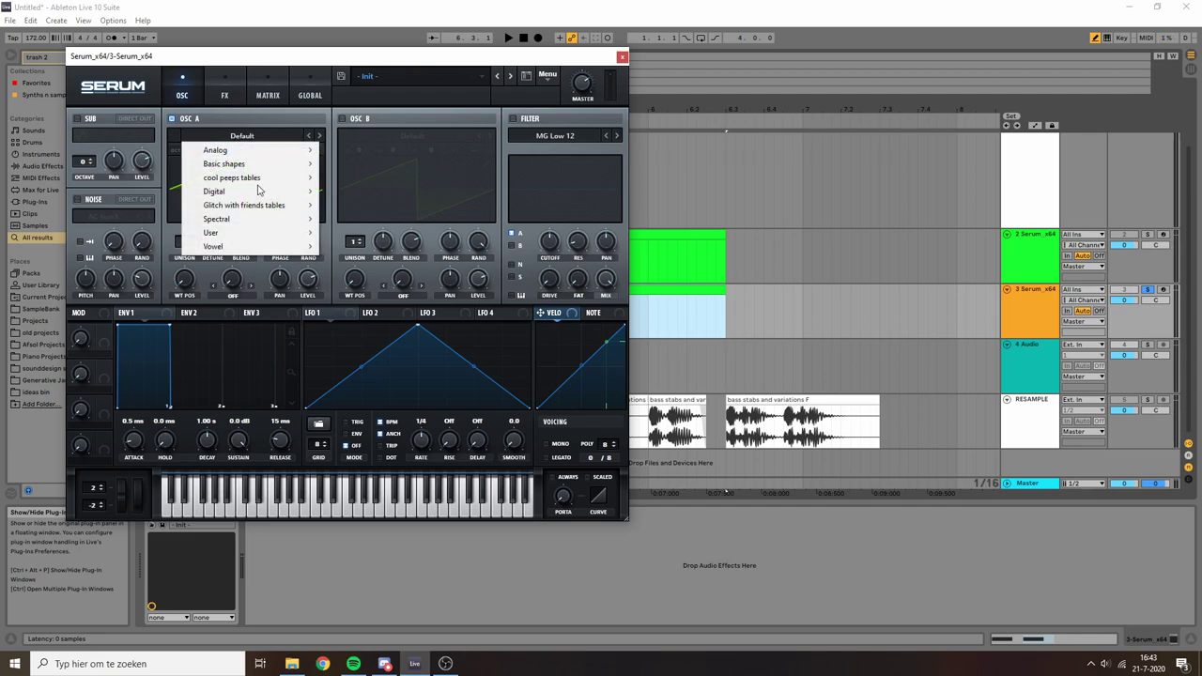
mouse_move(283, 196)
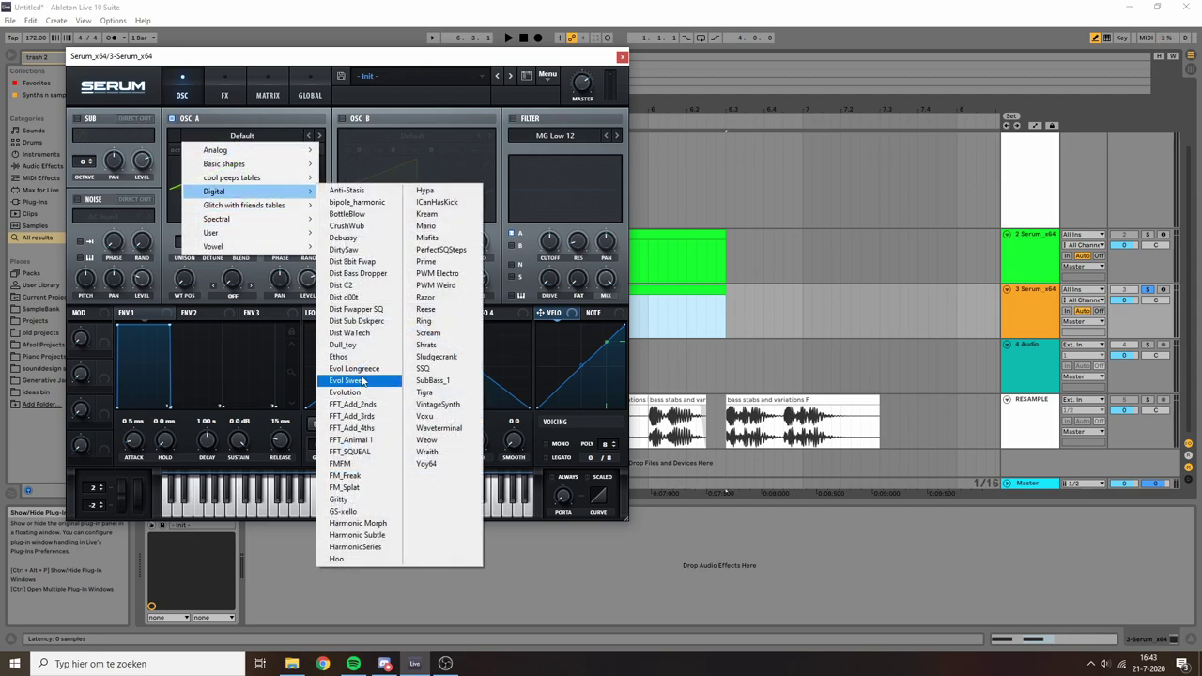
left_click(353, 261)
Reshape LFO 1 into a fast rise with a curved decay in ENV mode, and assign it to oscillator A's level
left_click_drag(559, 384, 450, 387)
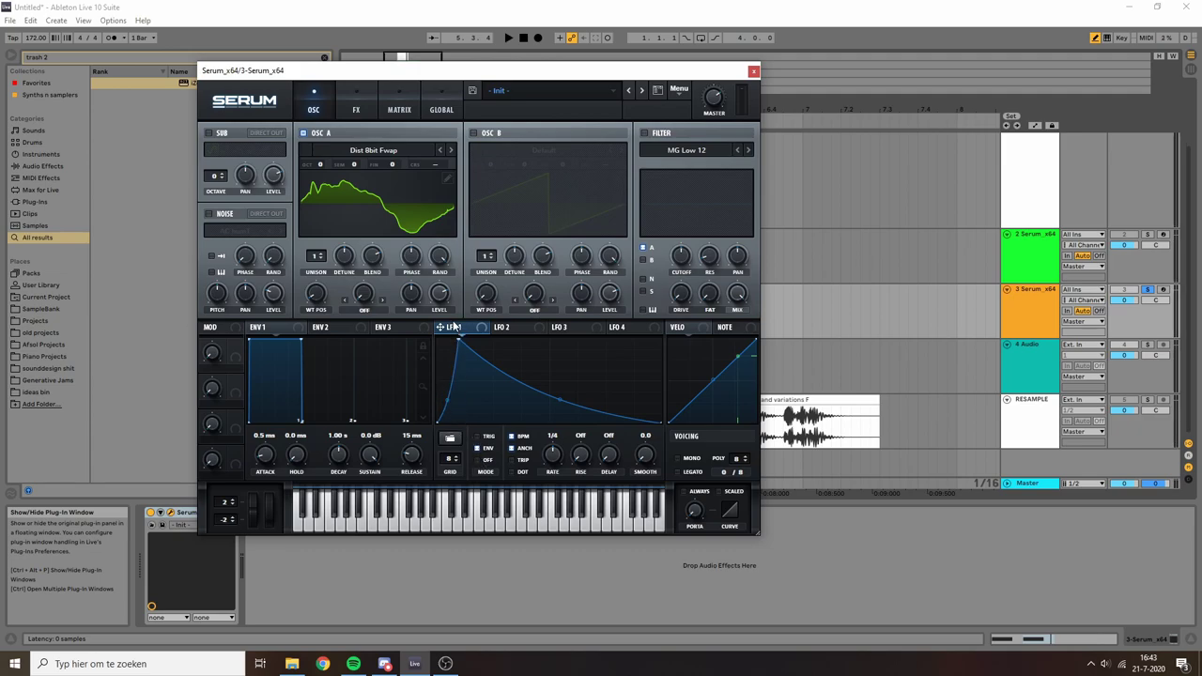
left_click_drag(452, 326, 439, 294)
key("space")
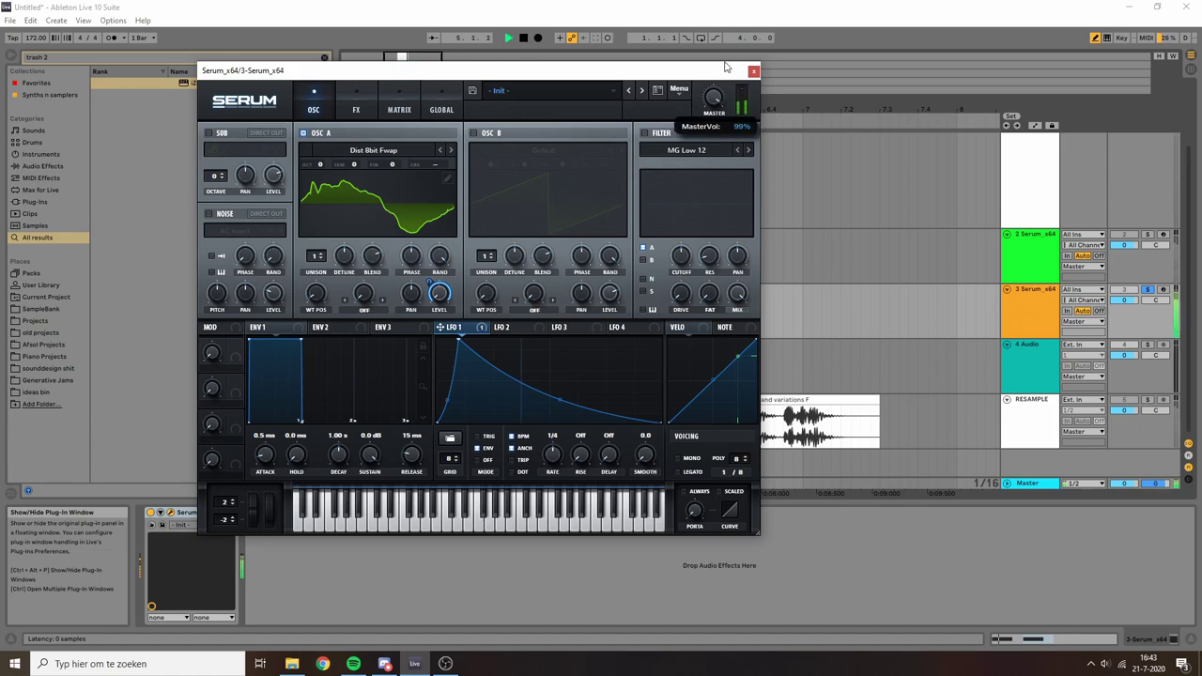
key("space")
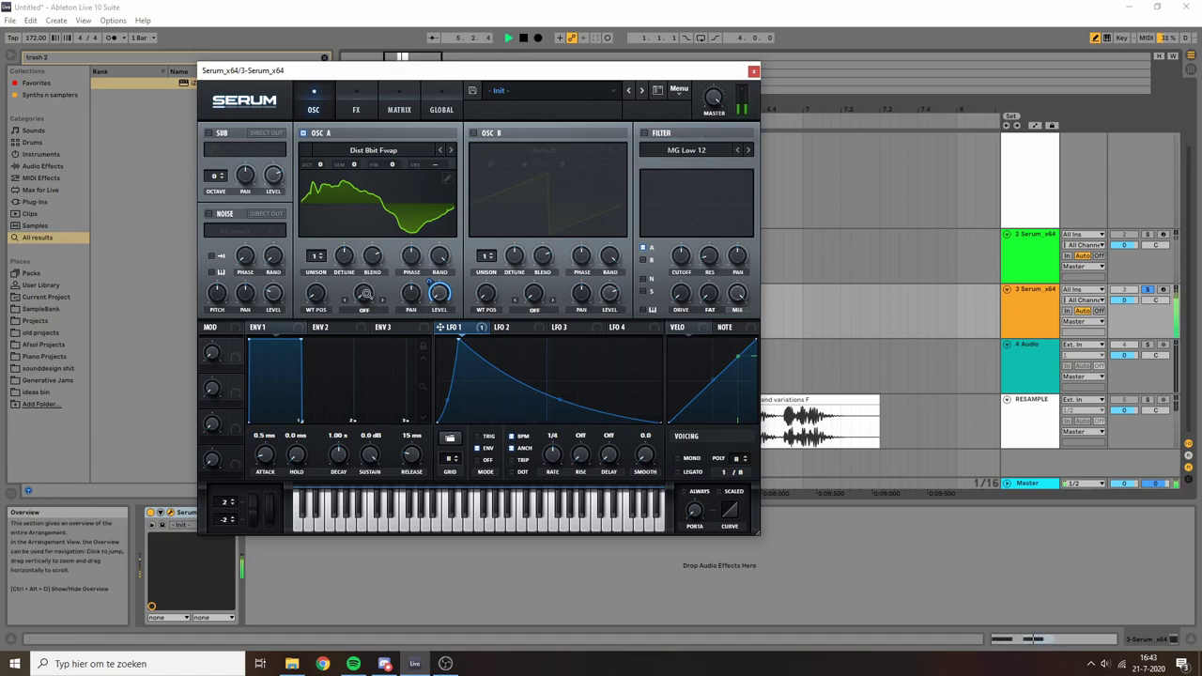
left_click(484, 135)
left_click(557, 151)
mouse_move(570, 192)
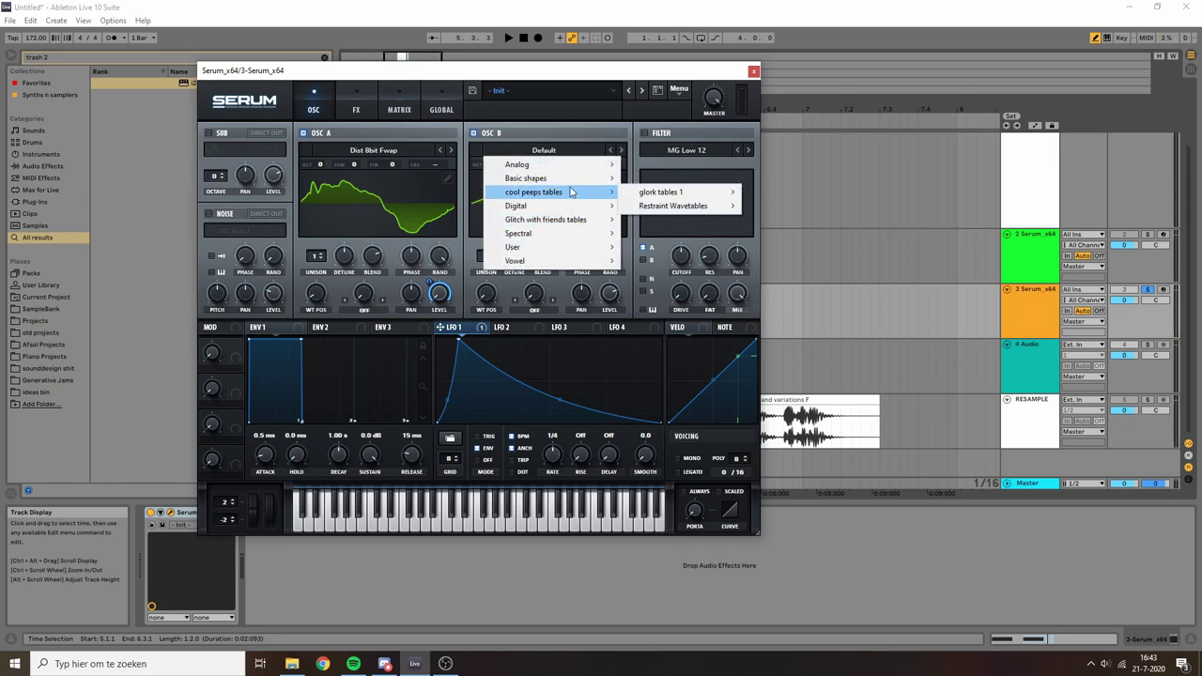
mouse_move(570, 236)
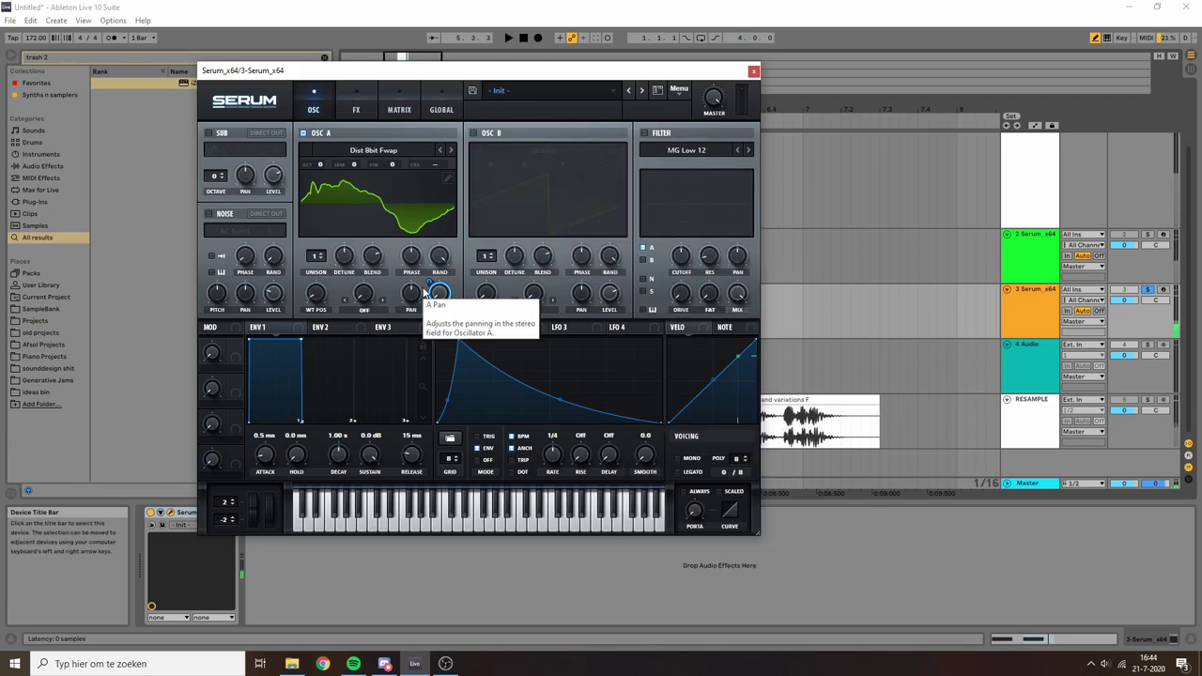
Enable the filter with the MG Low 24 type and modulate its cutoff with LFO 1
left_click(644, 132)
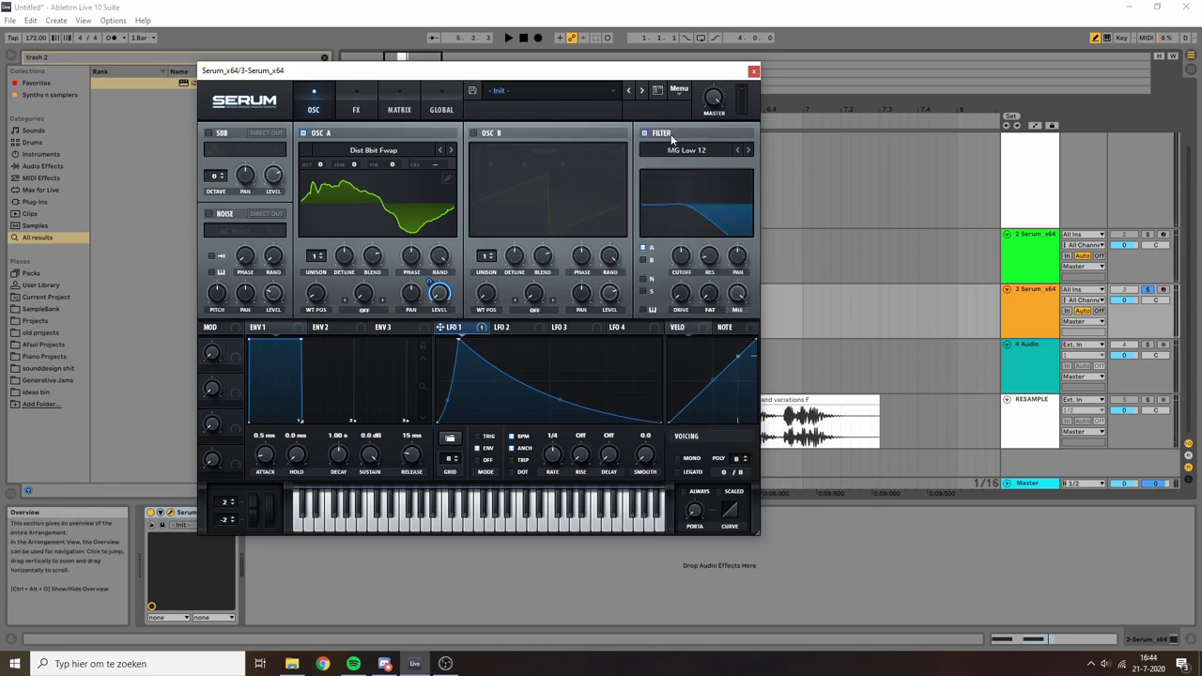
left_click(749, 149)
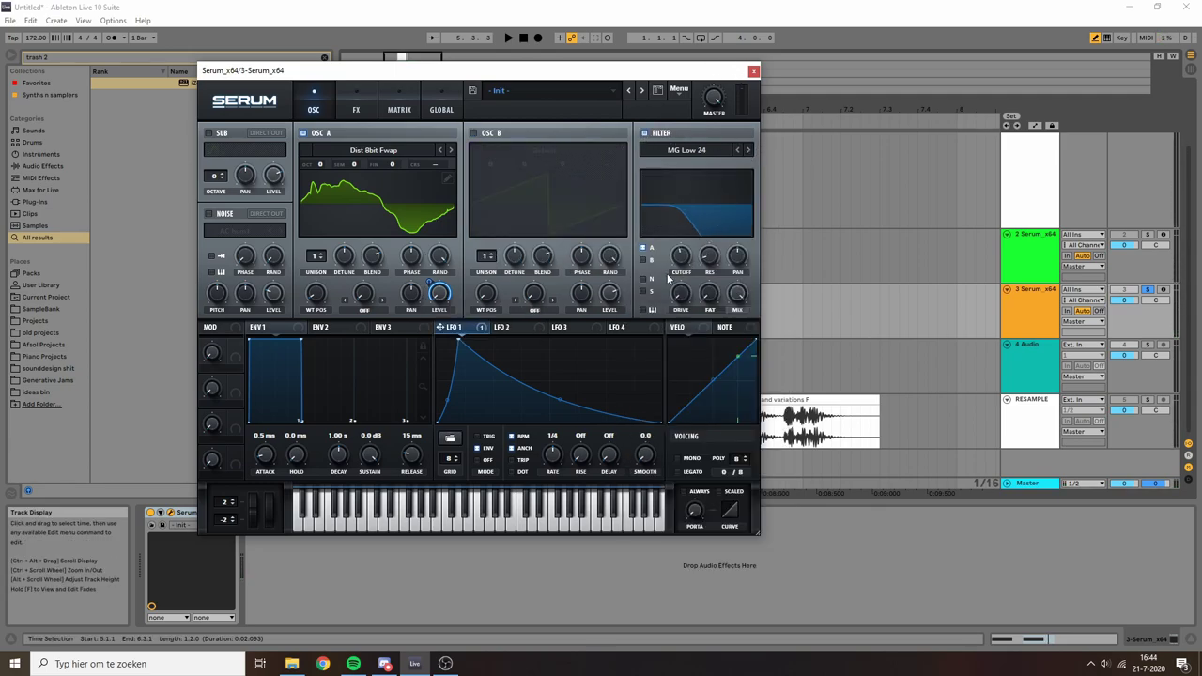
left_click_drag(453, 329, 682, 255)
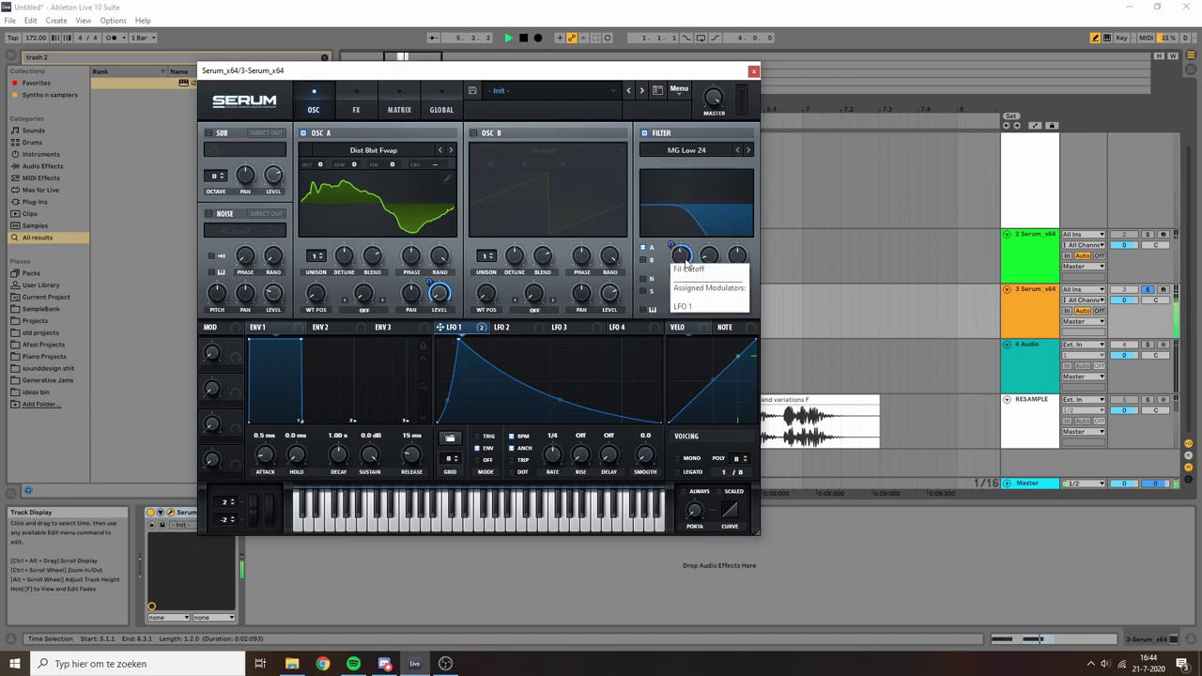
Bend the LFO 1 to filter cutoff modulation curve inward in the matrix and audition the sound
left_click(398, 107)
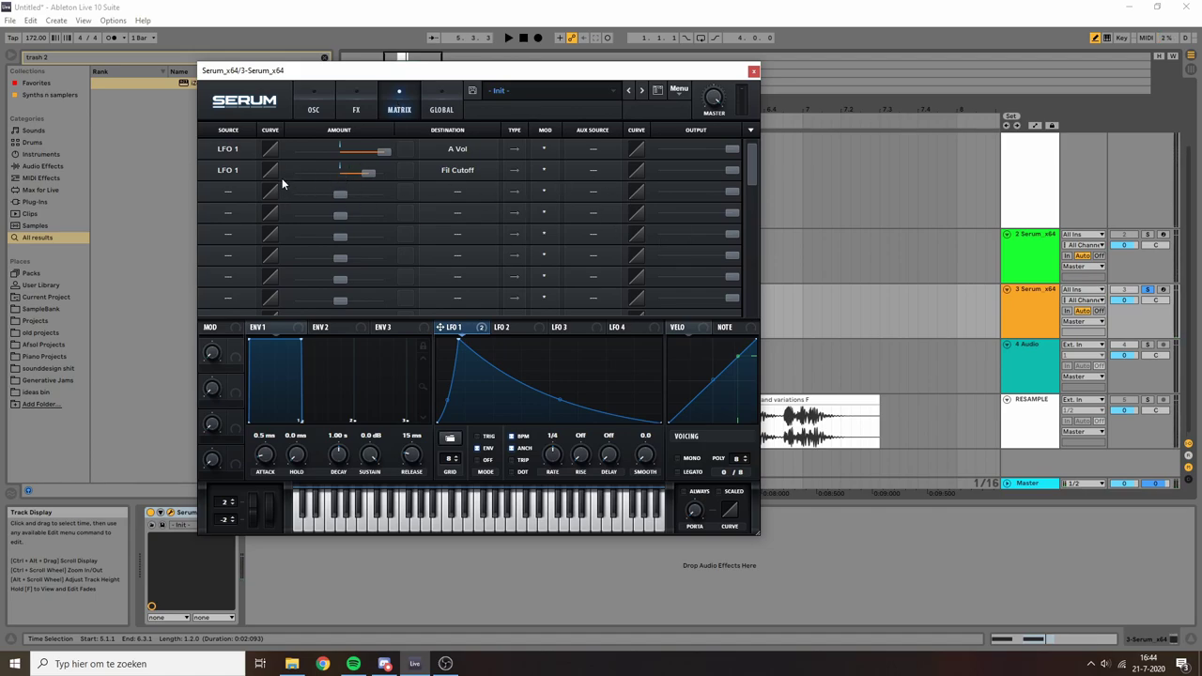
left_click_drag(274, 172, 291, 196)
key("space")
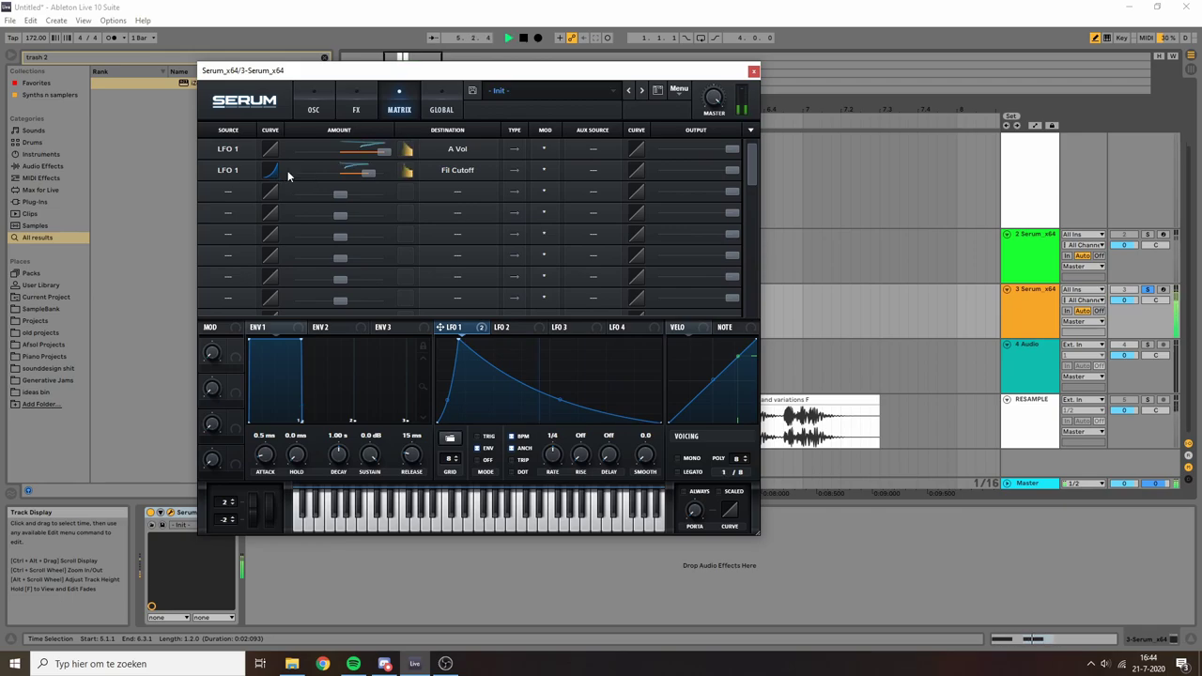
Turn on the noise oscillator and load the Analog noise sample ARP pink
left_click(320, 109)
left_click(237, 230)
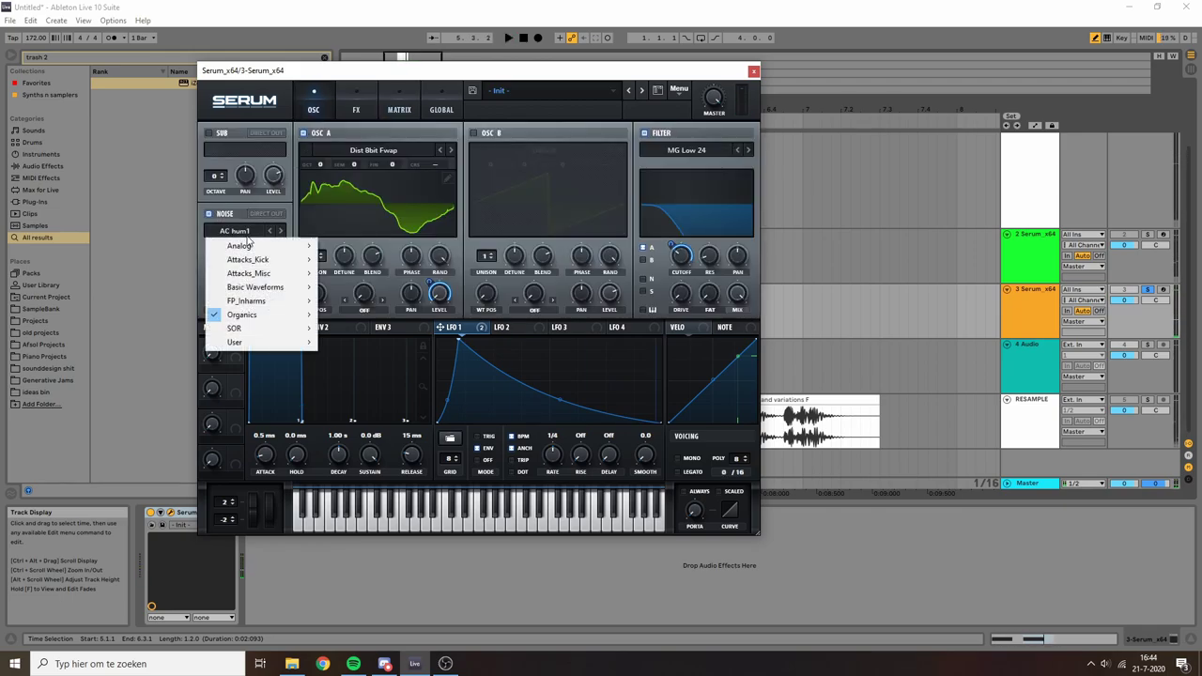
mouse_move(247, 246)
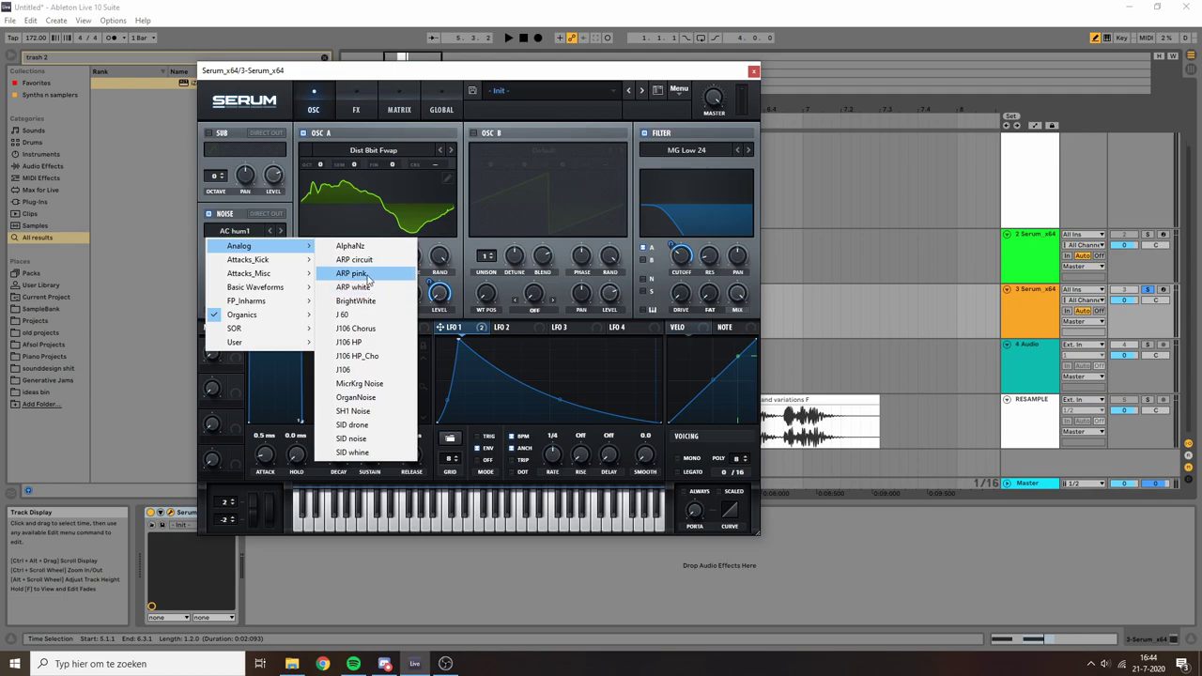
left_click(357, 273)
Assign LFO 1 to the noise level and audition the result
left_click_drag(454, 329, 273, 296)
key("space")
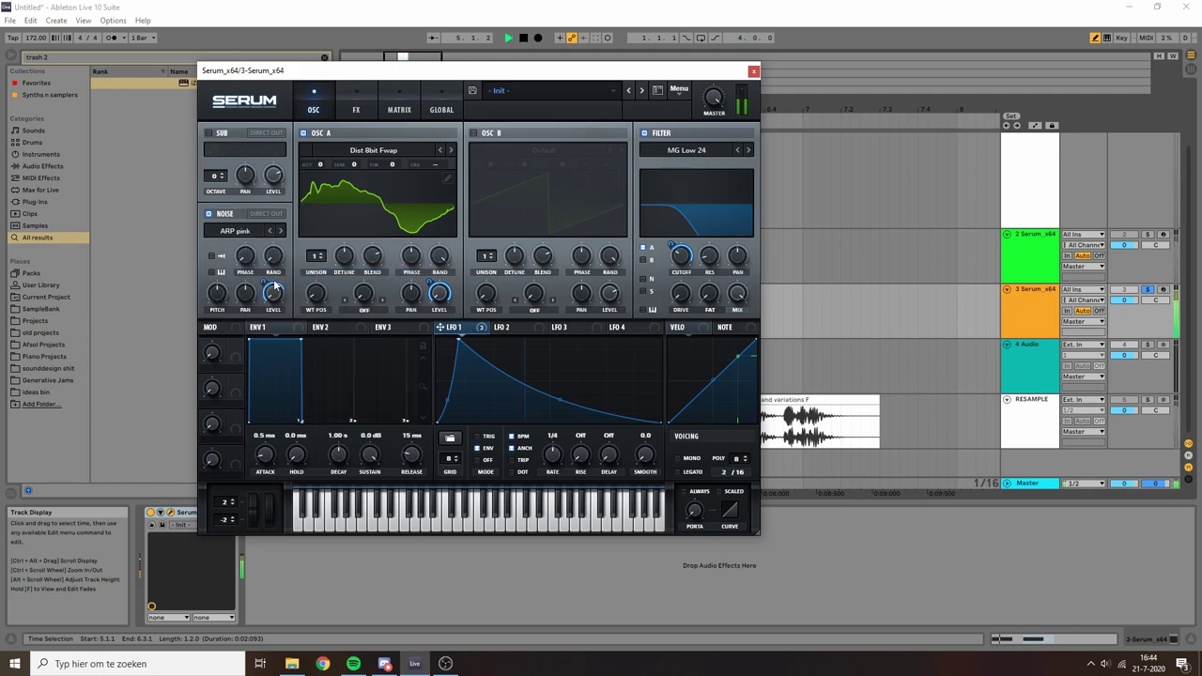
key("space")
Bend the LFO 1 to noise level modulation curve steeply inward in the matrix and audition the sound
left_click(399, 109)
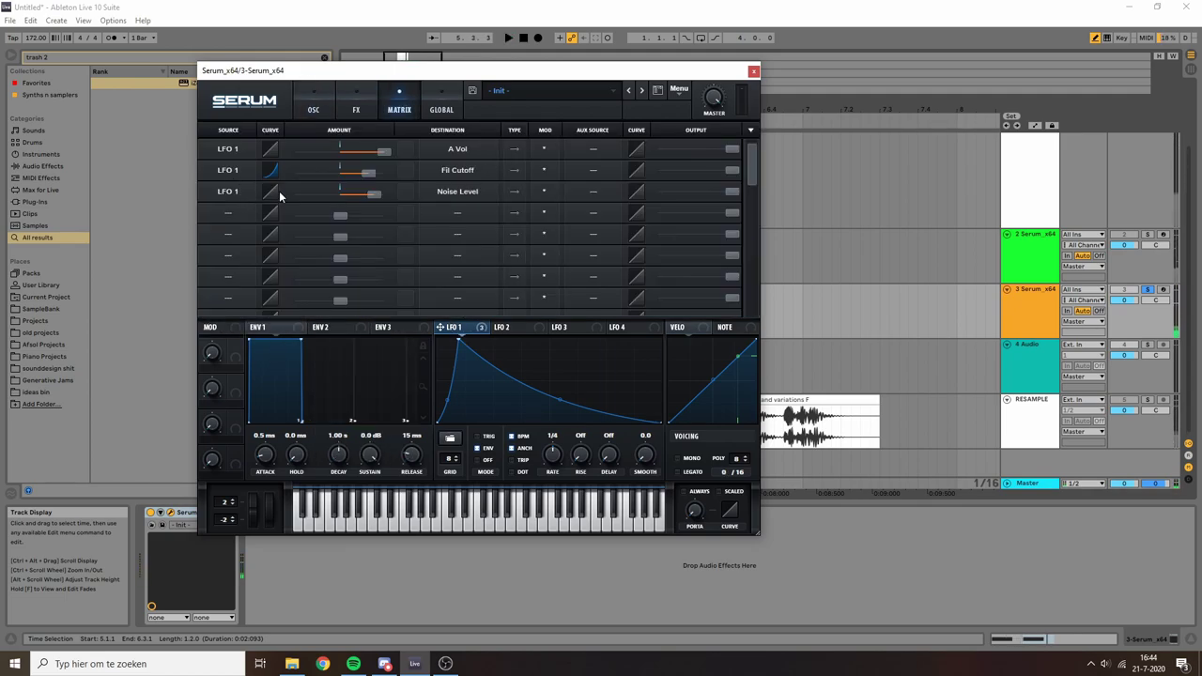
left_click_drag(277, 194, 297, 228)
key("space")
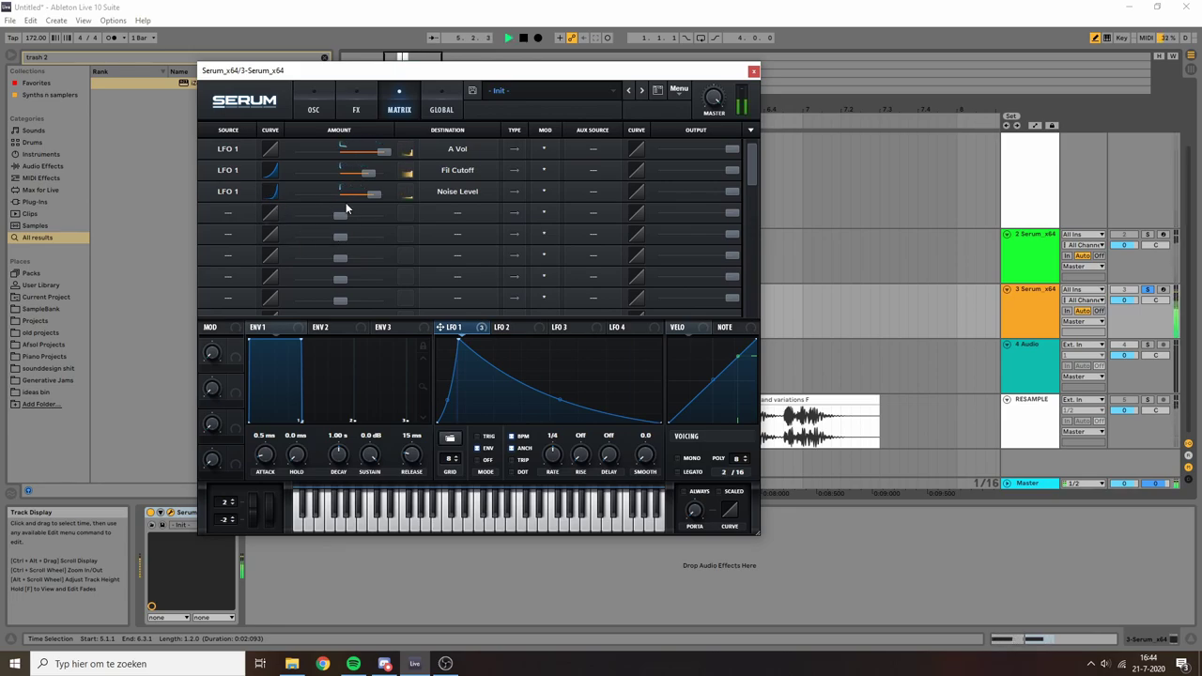
key("space")
Set oscillator A's random phase to 0% and its warp mode to FM (from B)
left_click(313, 110)
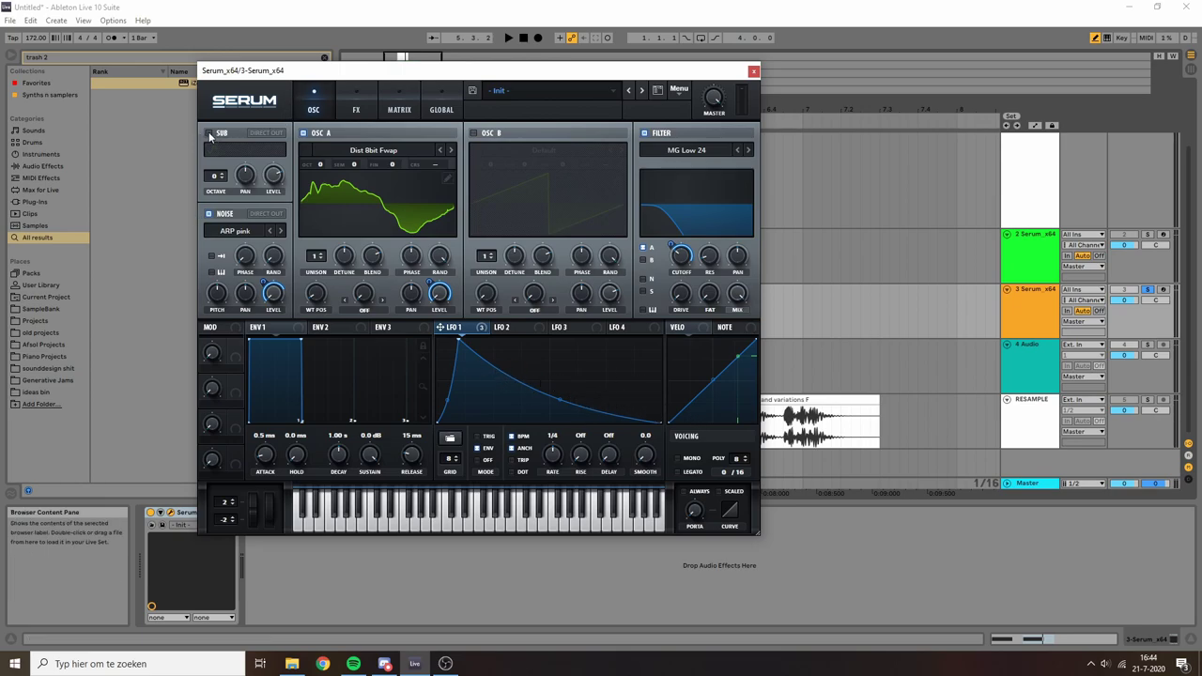
left_click_drag(439, 257, 424, 398)
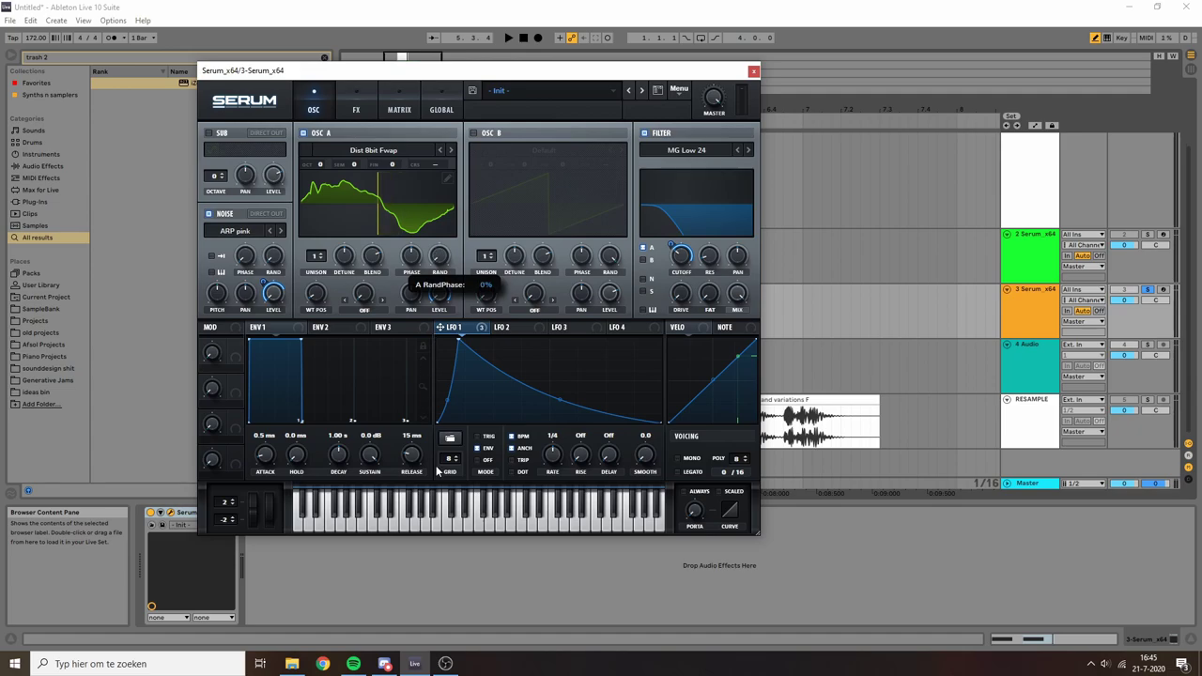
left_click(360, 310)
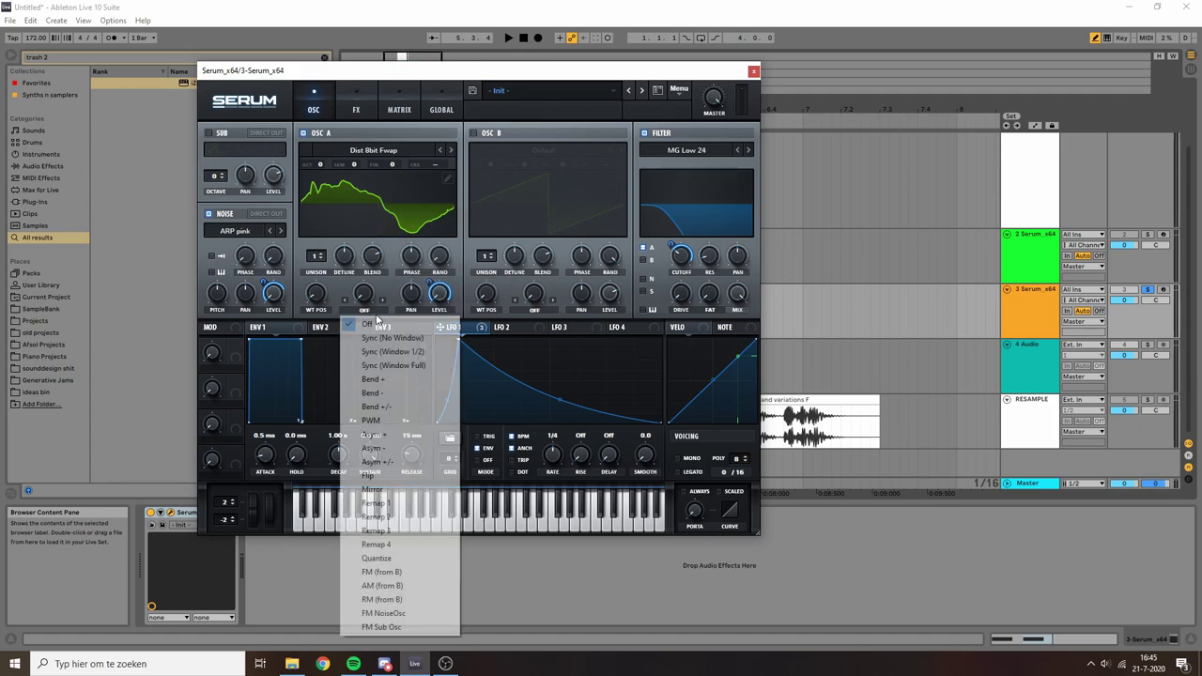
left_click(382, 572)
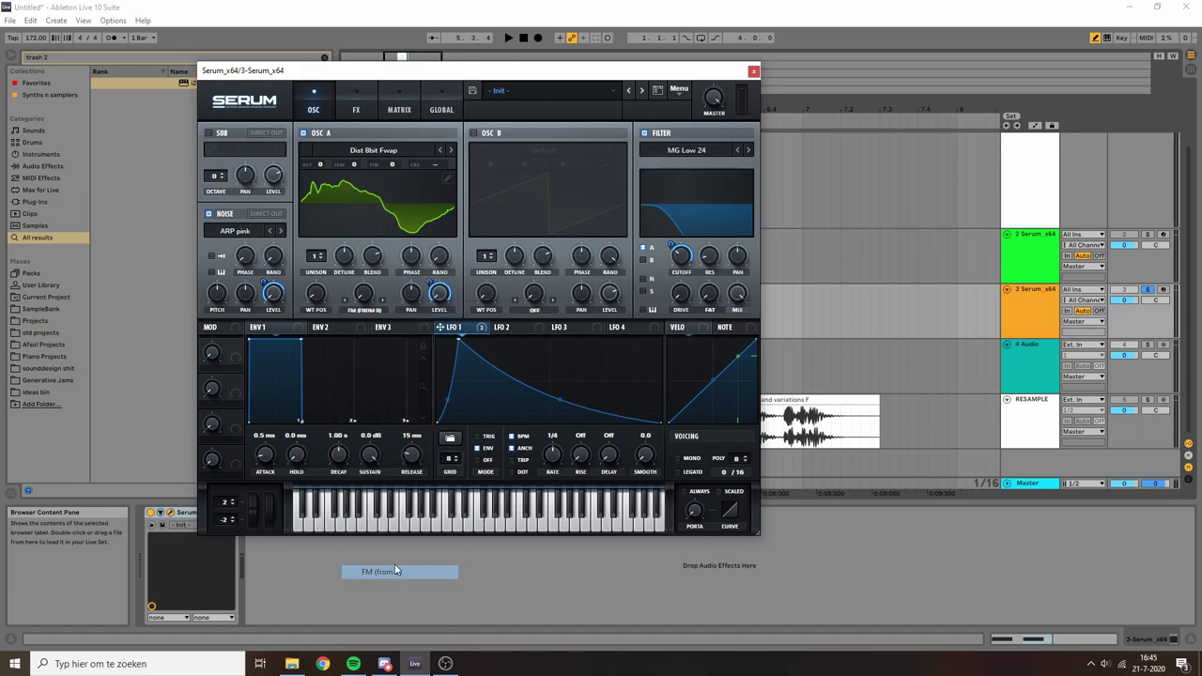
Enable oscillator B with the Digital wavetable FFT_SQUEAL and raise its octave to +1
left_click(483, 134)
left_click(534, 152)
mouse_move(543, 212)
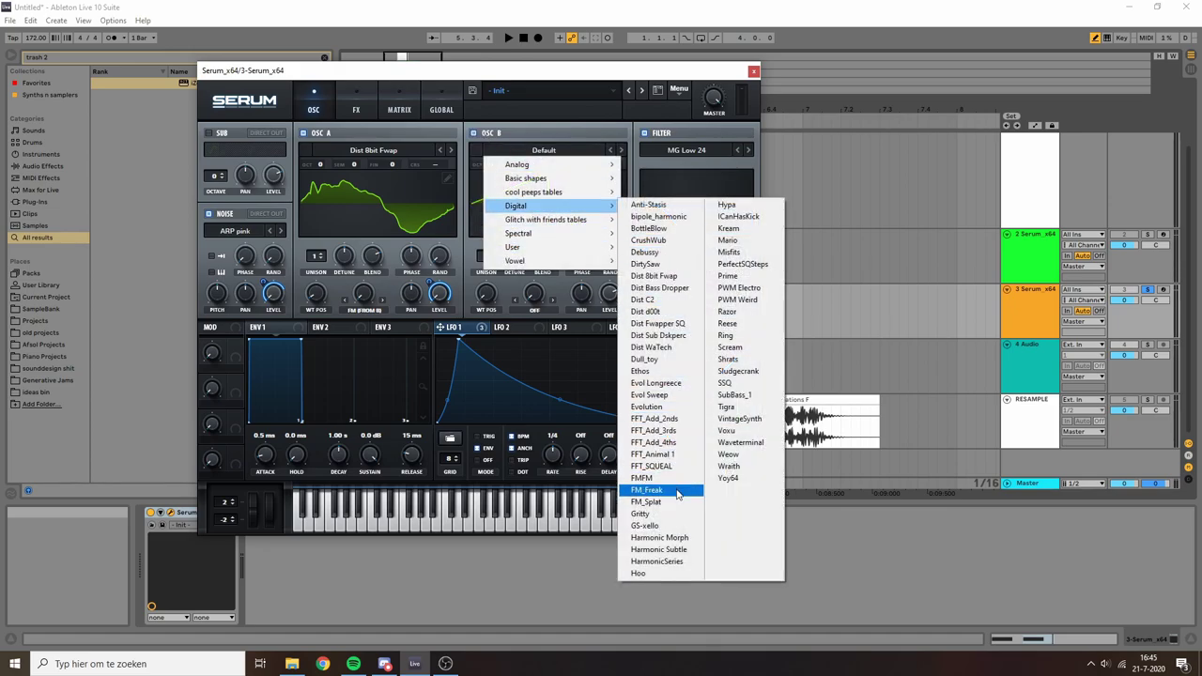
left_click(657, 466)
left_click_drag(490, 166, 491, 160)
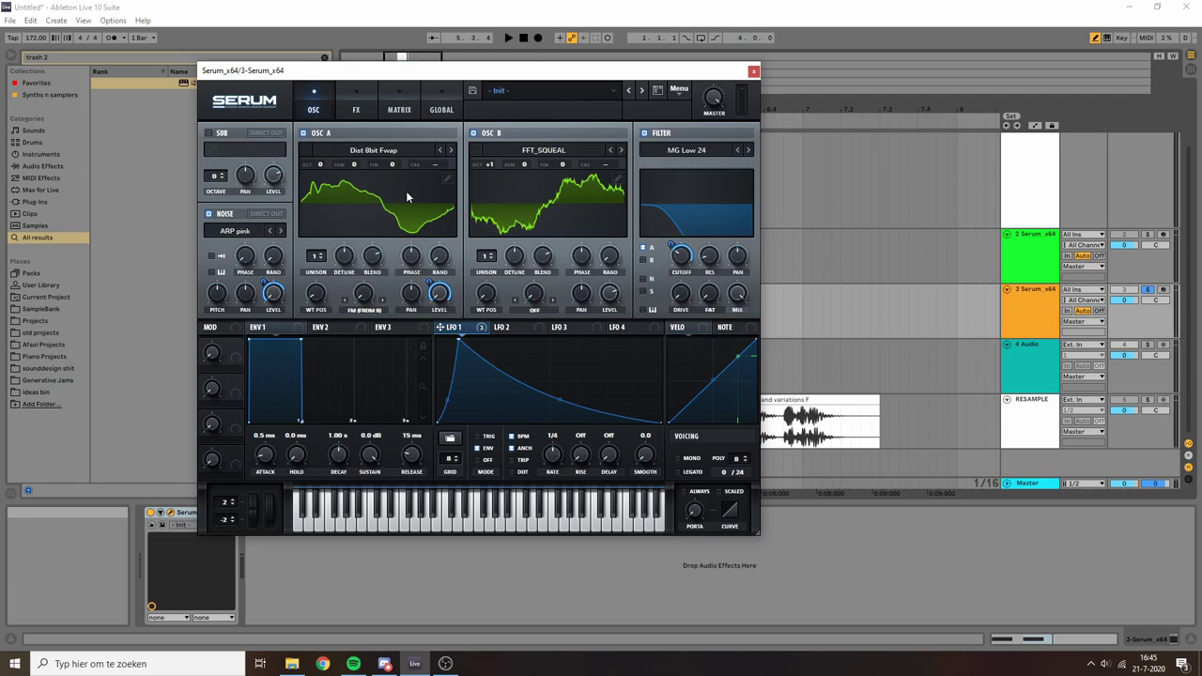
Adjust oscillator A's FM (from B) warp amount while auditioning the clip
key("space")
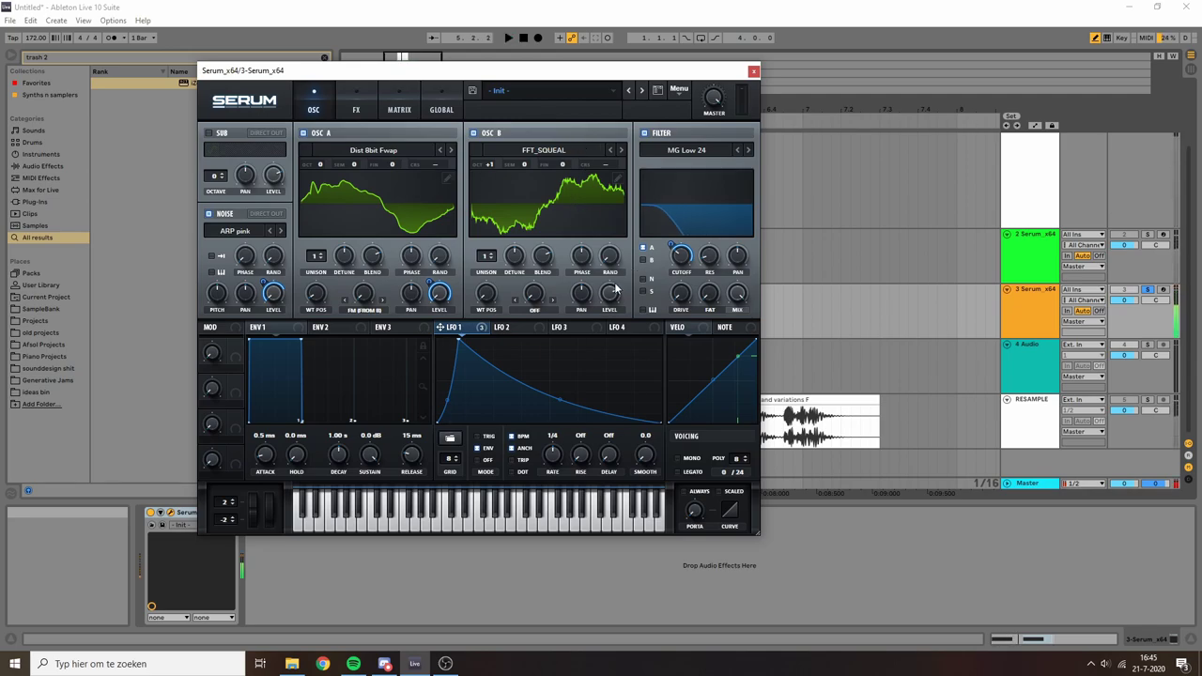
mouse_move(366, 299)
left_mouse_down()
mouse_move(385, 241)
mouse_move(377, 308)
mouse_move(365, 297)
left_mouse_up()
key("space")
key("space")
key("space")
Modulate oscillator A's warp with LFO 1 and fine-tune the modulation to a small depth while auditioning
left_click_drag(357, 282, 339, 311)
key("space")
key("space")
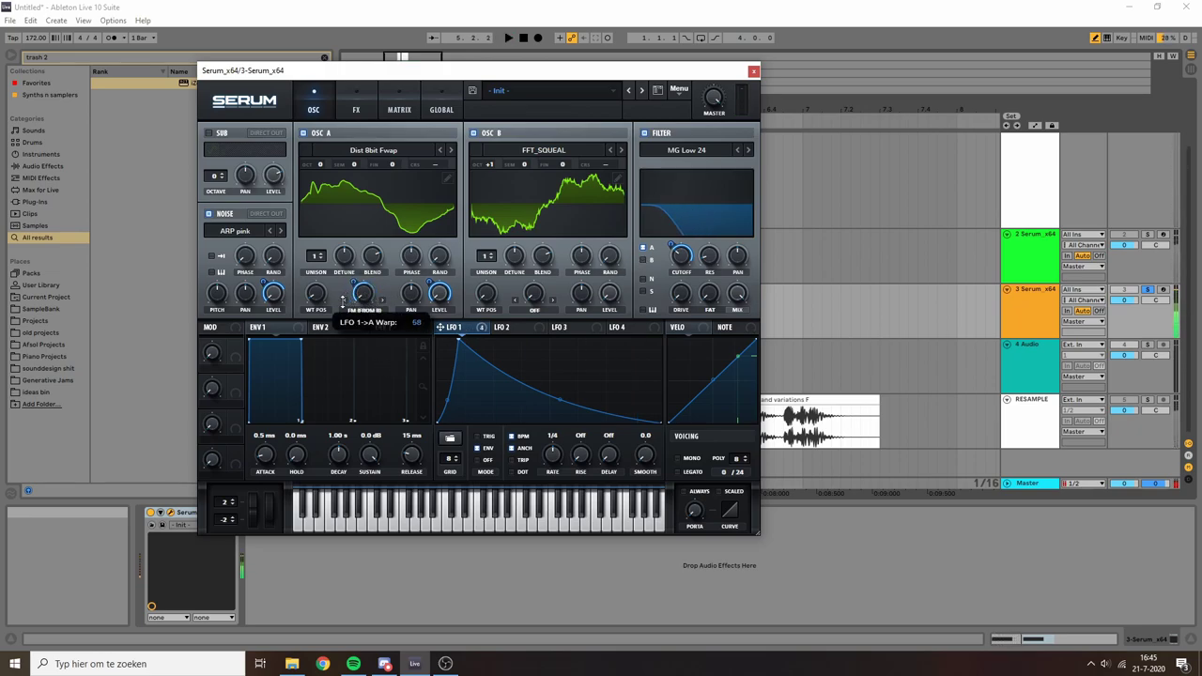
key("space")
key("space")
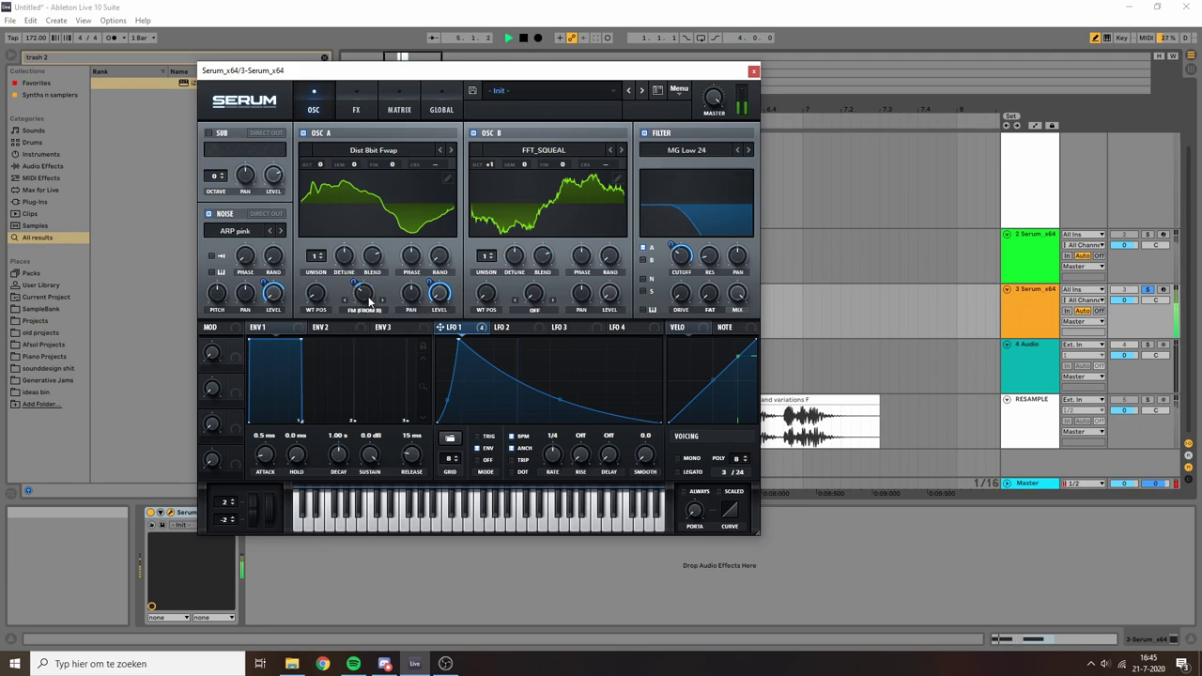
right_click(365, 288)
left_click(380, 276)
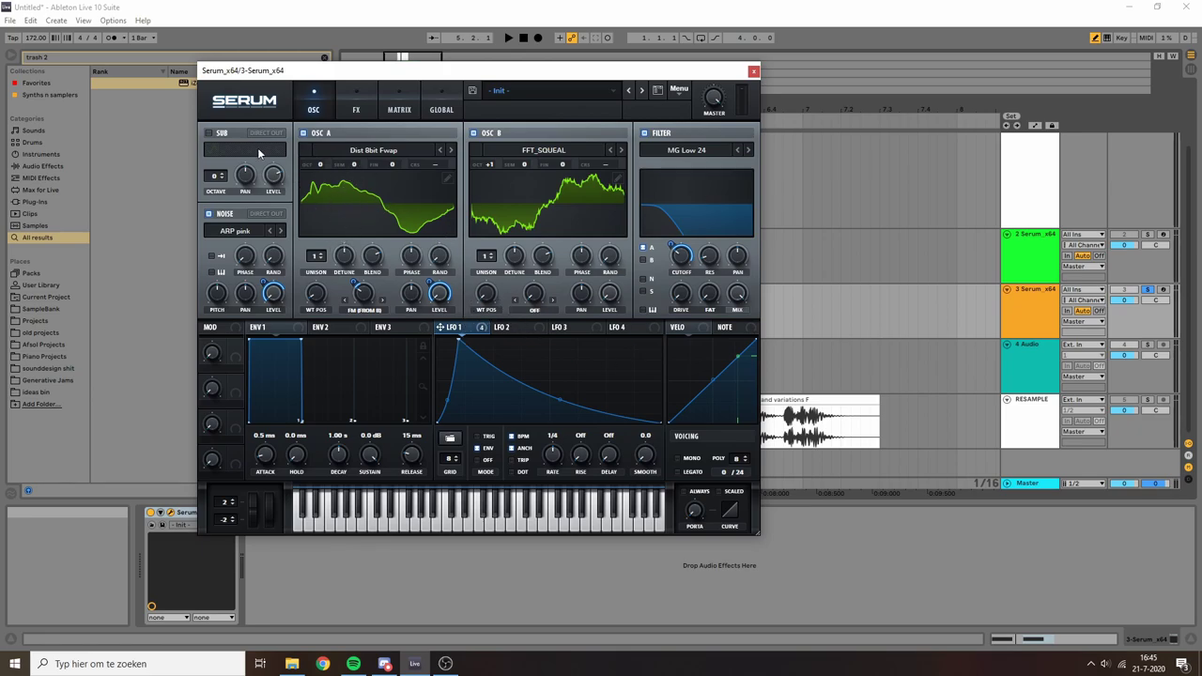
Enable the sub oscillator, lower its level, and modulate that level with LFO 1
left_click(210, 134)
left_click_drag(273, 176, 268, 252)
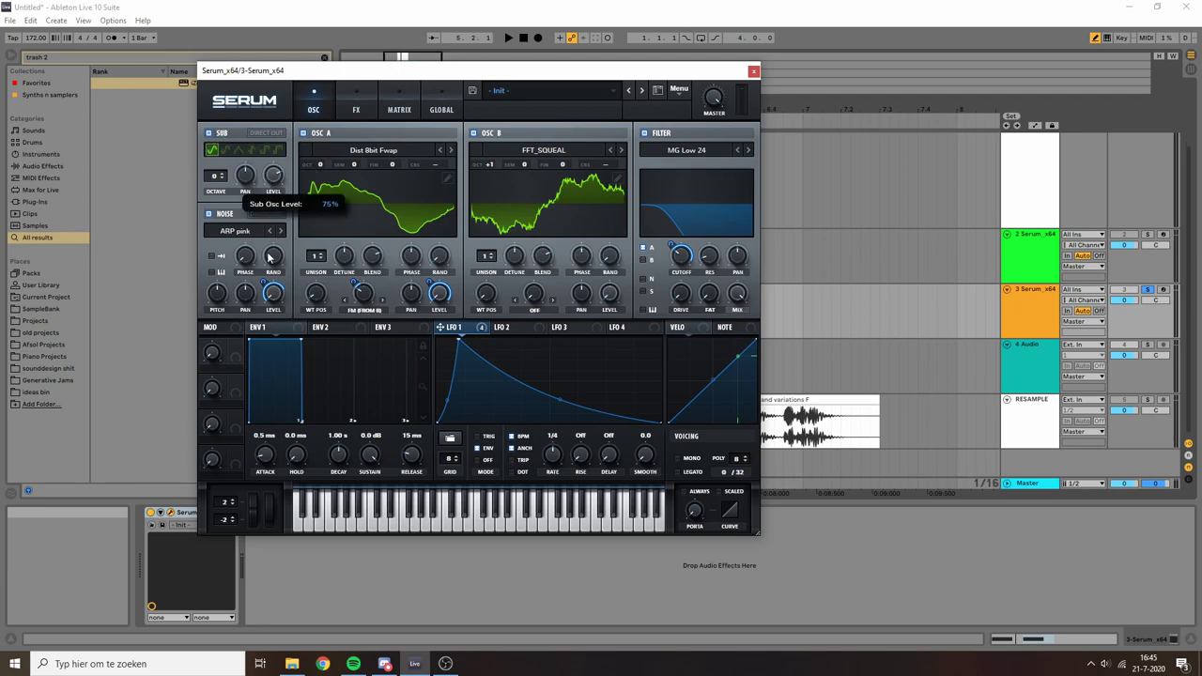
left_click_drag(441, 327, 275, 180)
key("space")
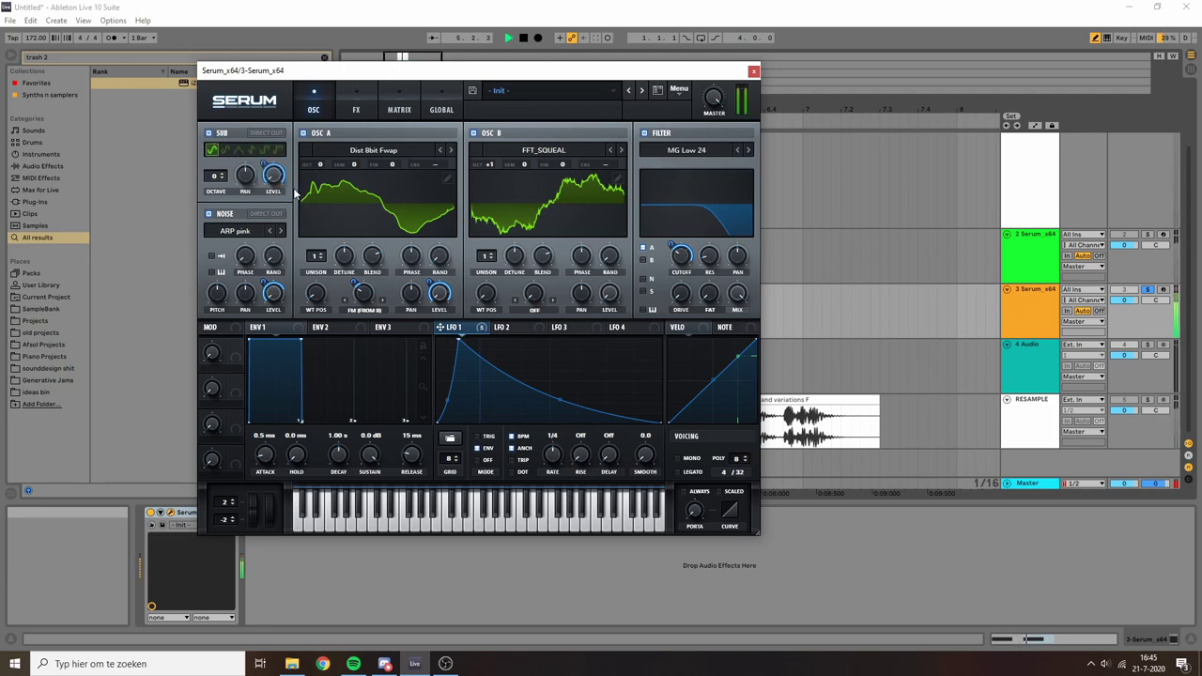
key("space")
Bend the LFO 1 to Sub Osc Level modulation curve outward in the matrix
left_click(399, 105)
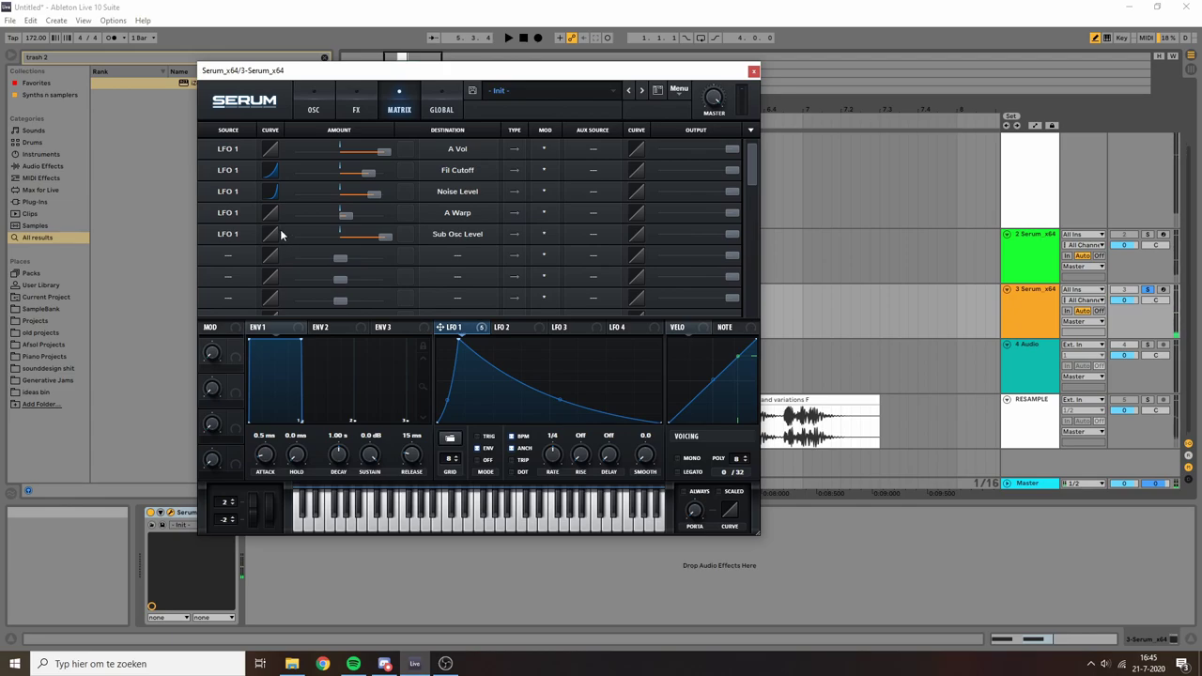
mouse_move(271, 231)
left_mouse_down()
mouse_move(271, 217)
mouse_move(291, 229)
left_mouse_up()
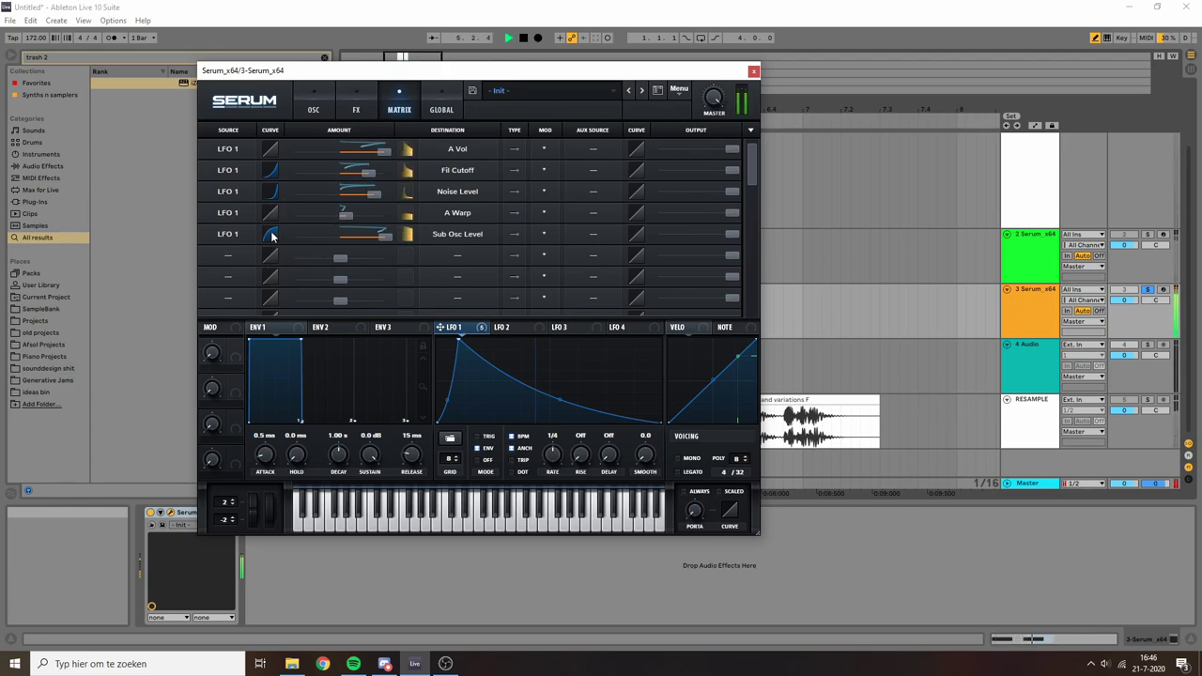
Slightly ease the outward bend of the LFO 1 to Sub Osc Level modulation curve in the matrix
left_click_drag(271, 234, 271, 235)
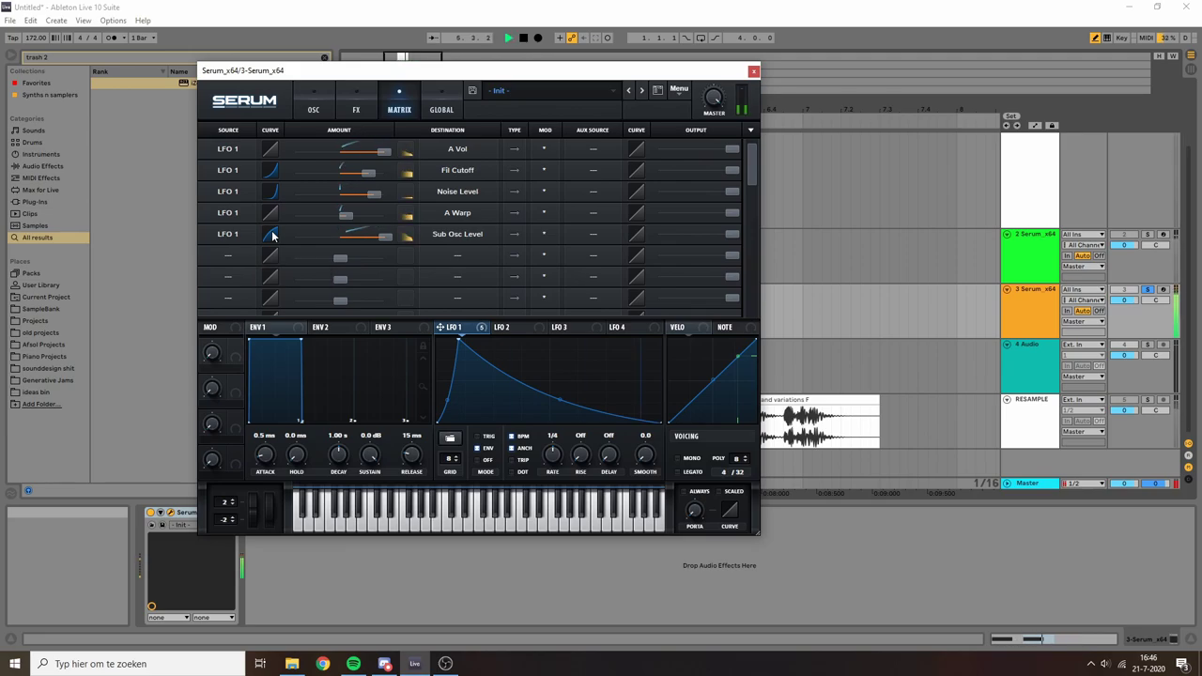
left_click(319, 110)
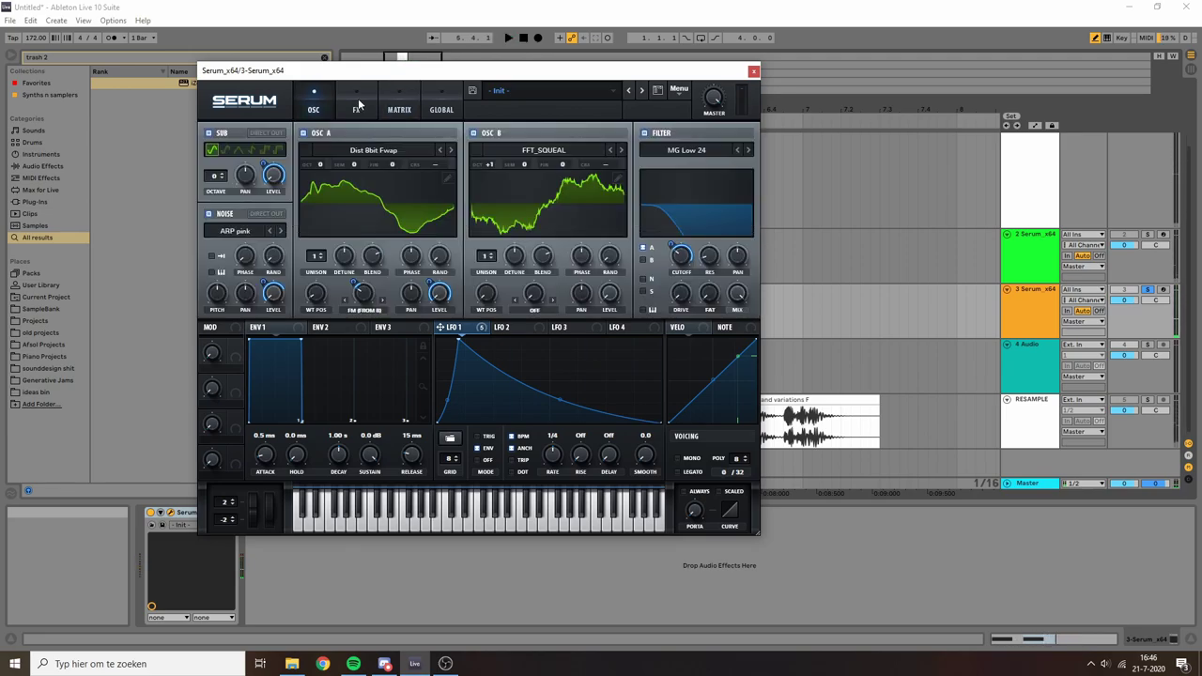
Set LFO 2 to envelope mode and shape it into a short, steeply curved decay ending about a third of the way across
left_click(507, 327)
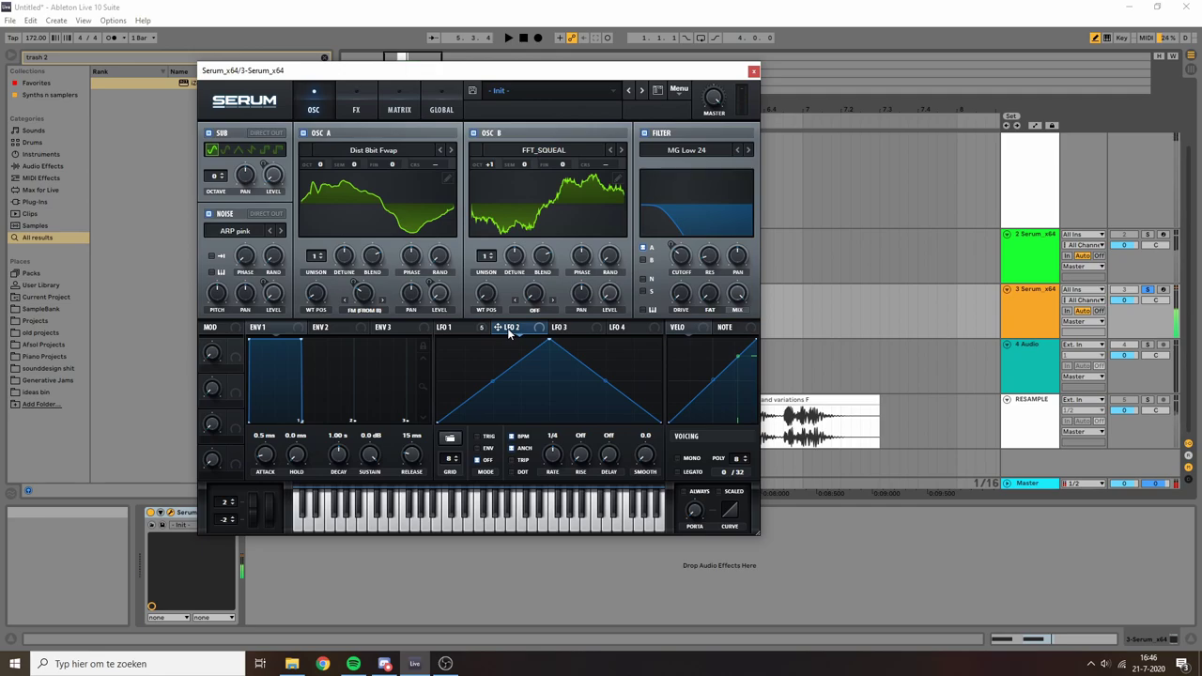
left_click_drag(549, 349, 410, 304)
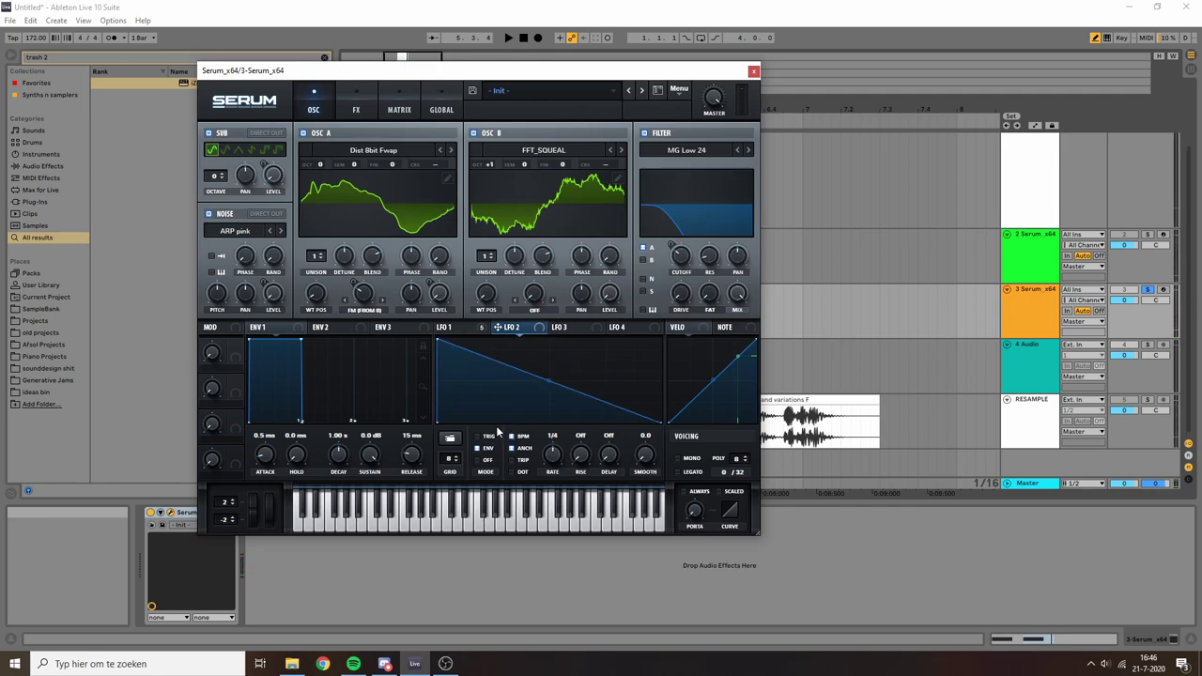
double_click(510, 400)
left_click_drag(510, 400, 500, 421)
left_click_drag(472, 381, 473, 399)
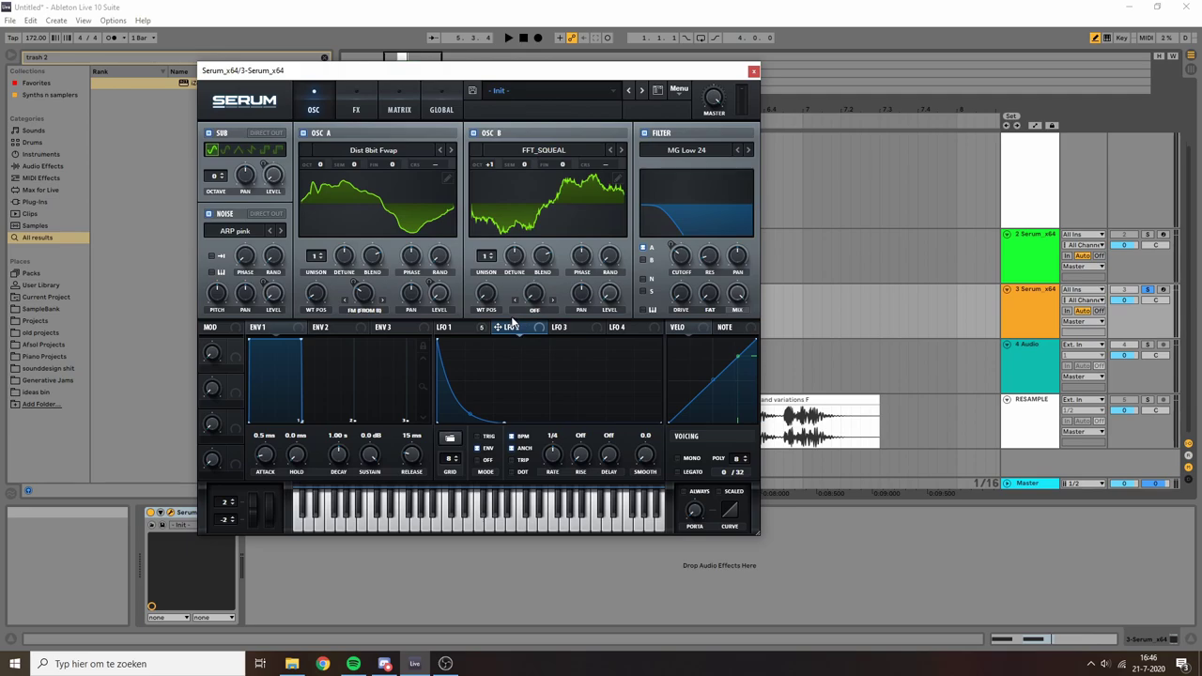
left_click(454, 331)
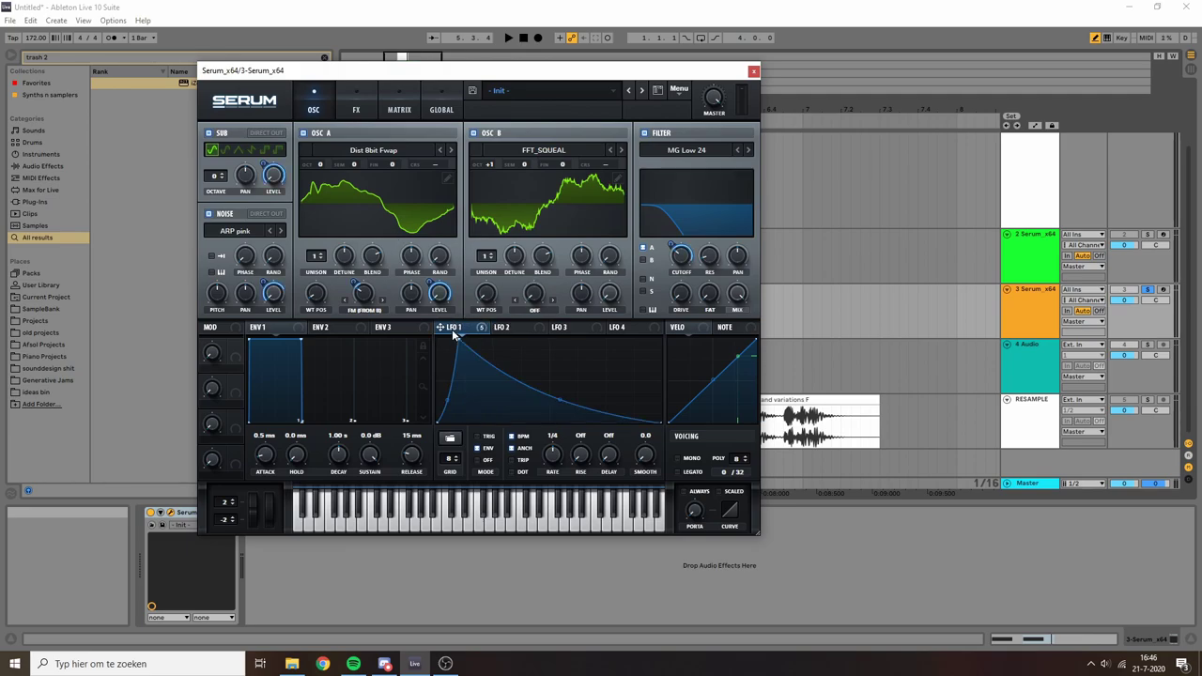
left_click(508, 327)
Route LFO 2 to the global master tuning (Mast.Tun) in the matrix with a small positive amount
left_click(400, 110)
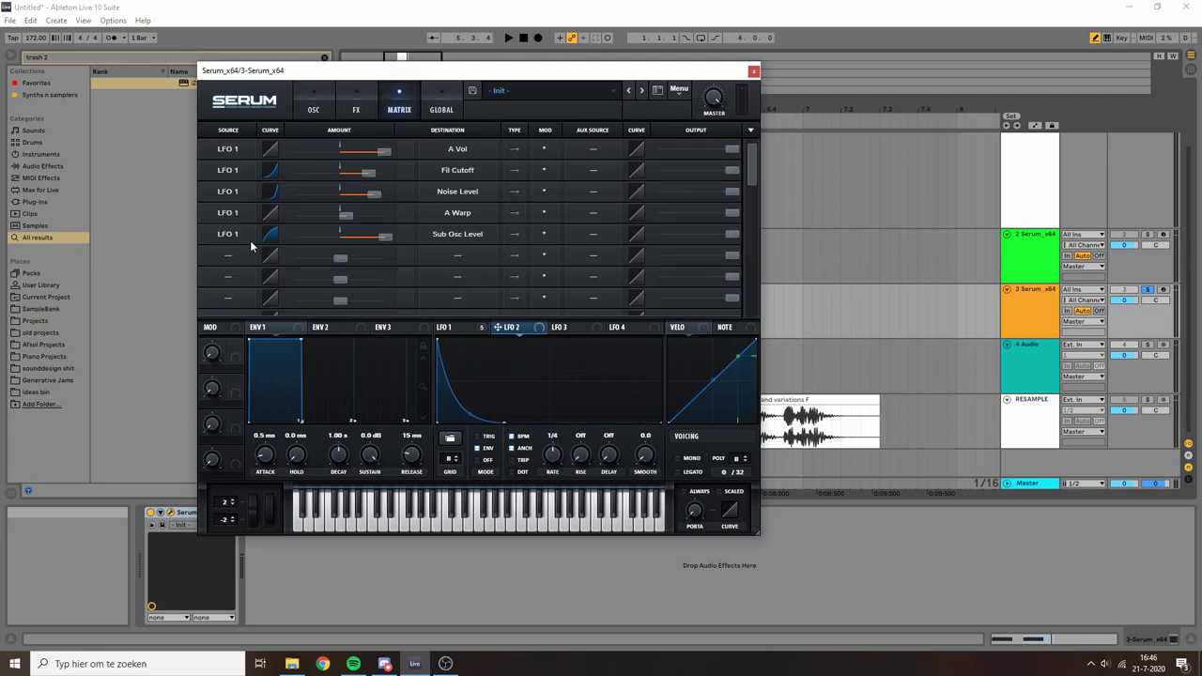
left_click(232, 256)
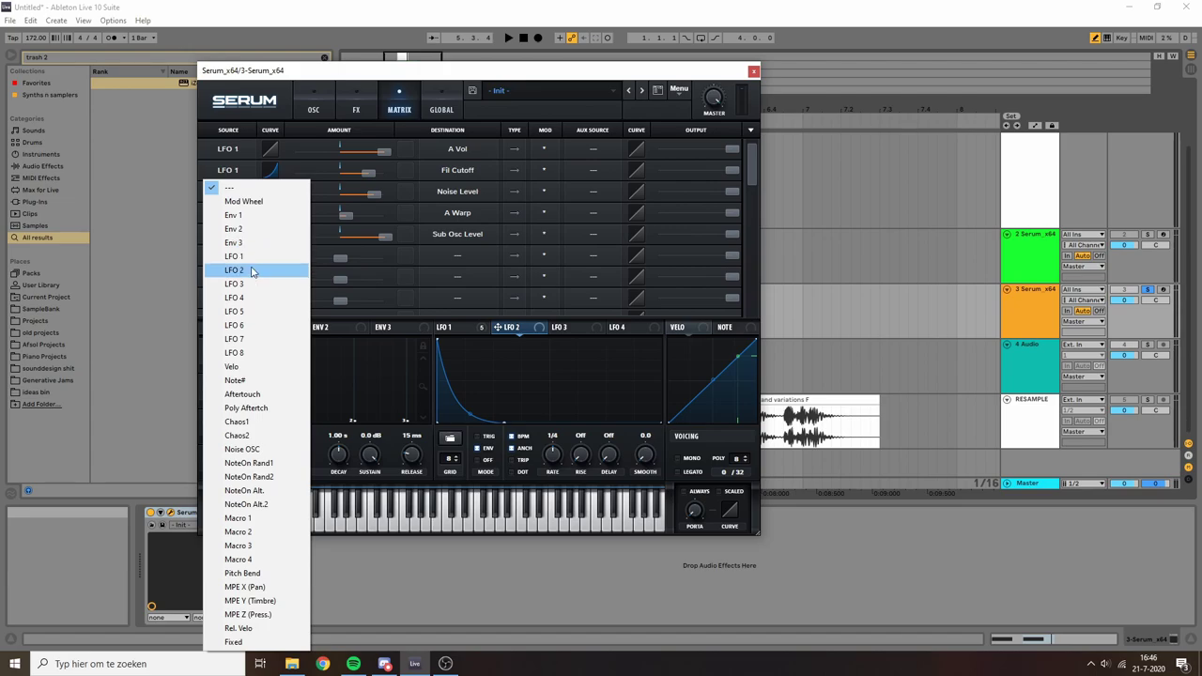
left_click(251, 272)
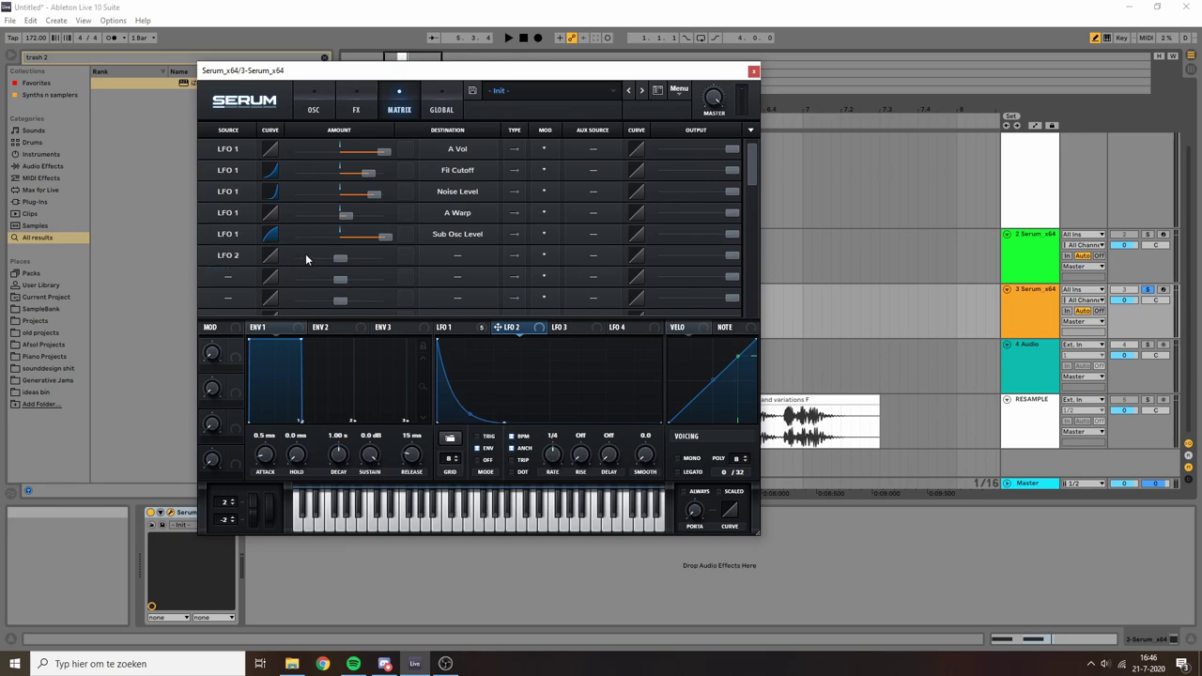
left_click(458, 256)
mouse_move(474, 370)
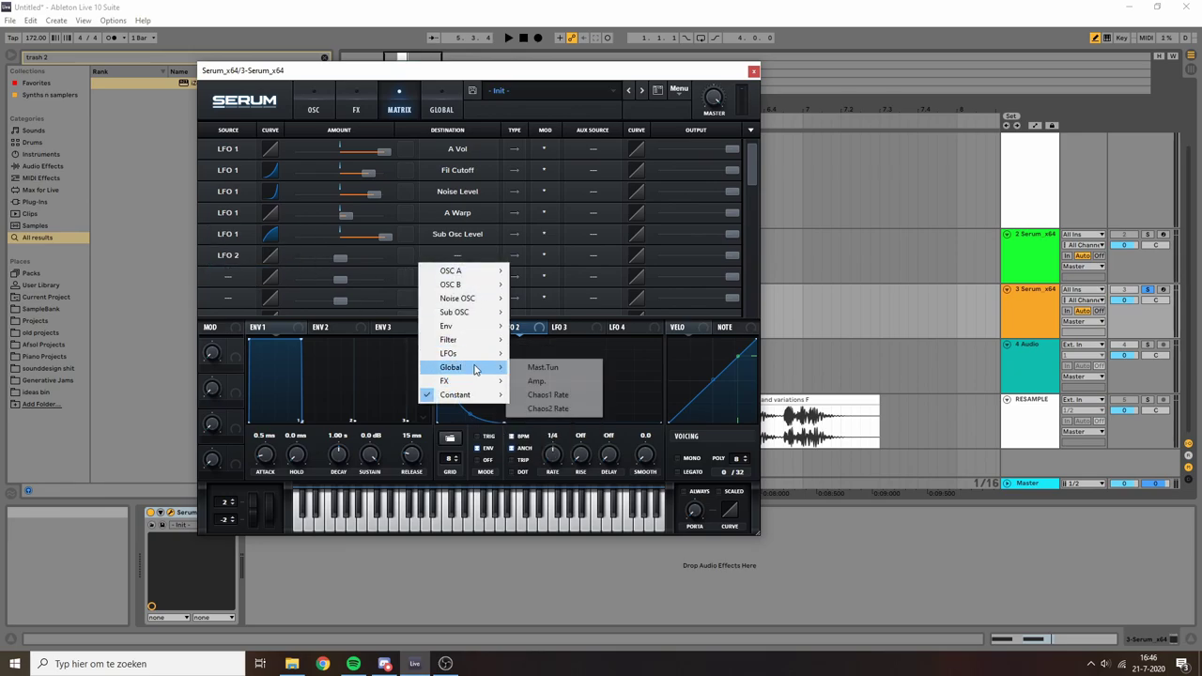
left_click(541, 368)
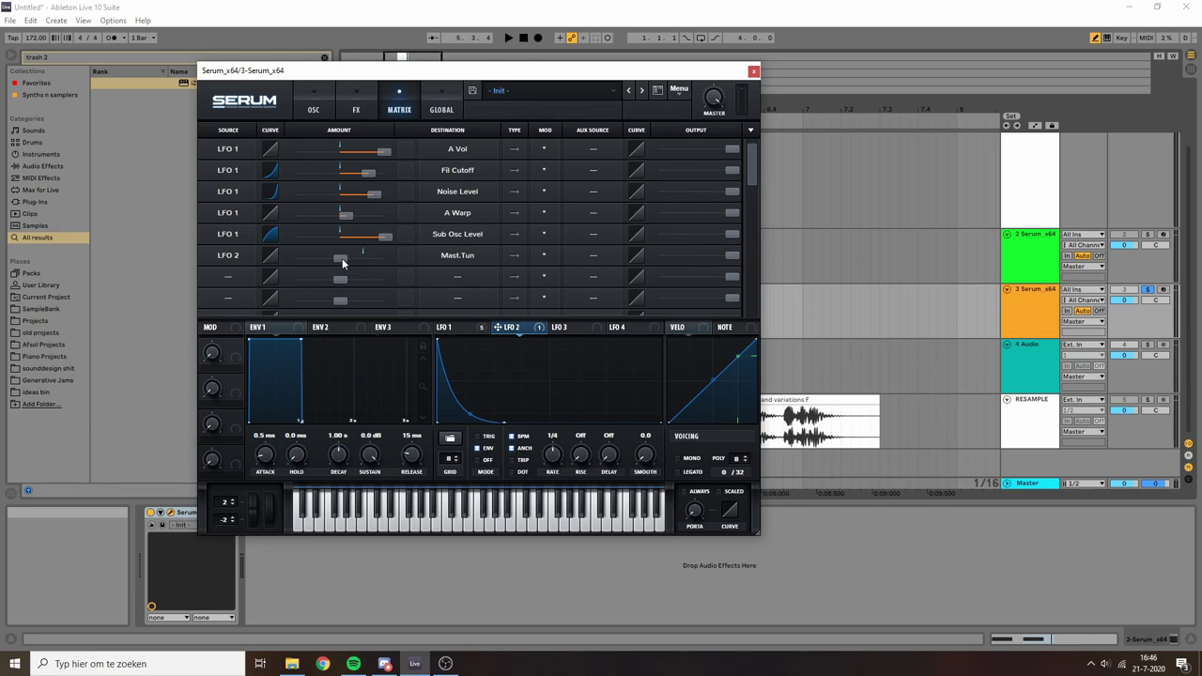
left_click_drag(342, 263, 259, 212)
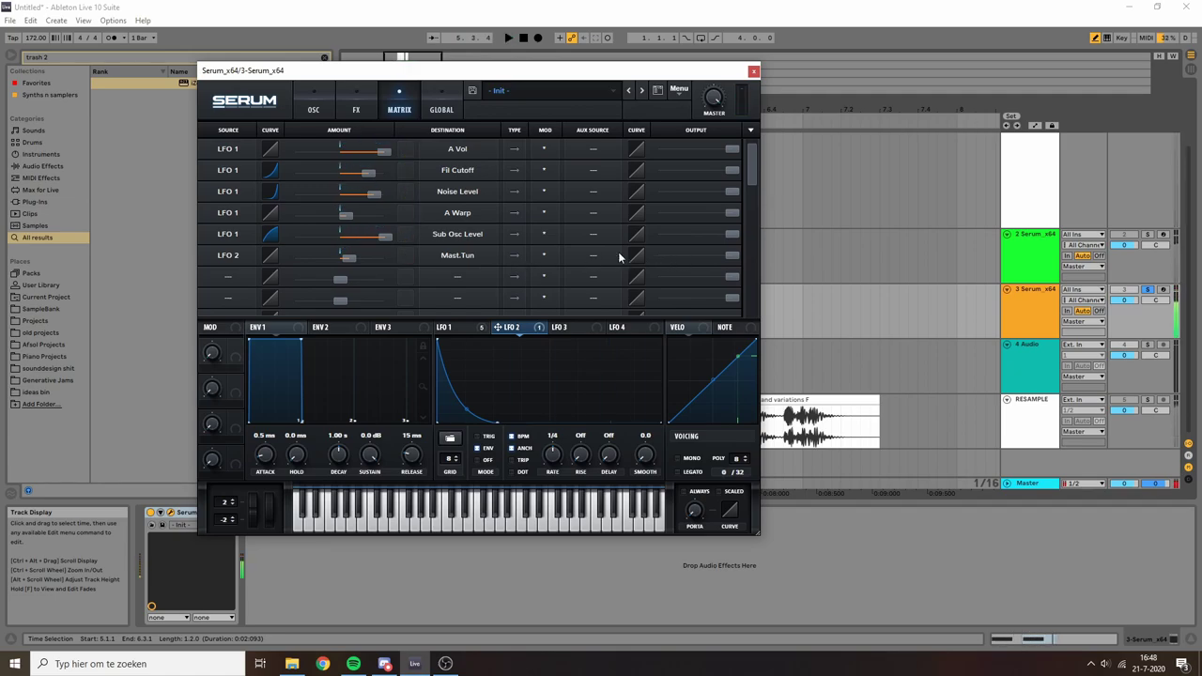
Compare the sound with and without the LFO 2 master tuning modulation by lowering its output and restoring it
left_click_drag(724, 257, 580, 235)
key("space")
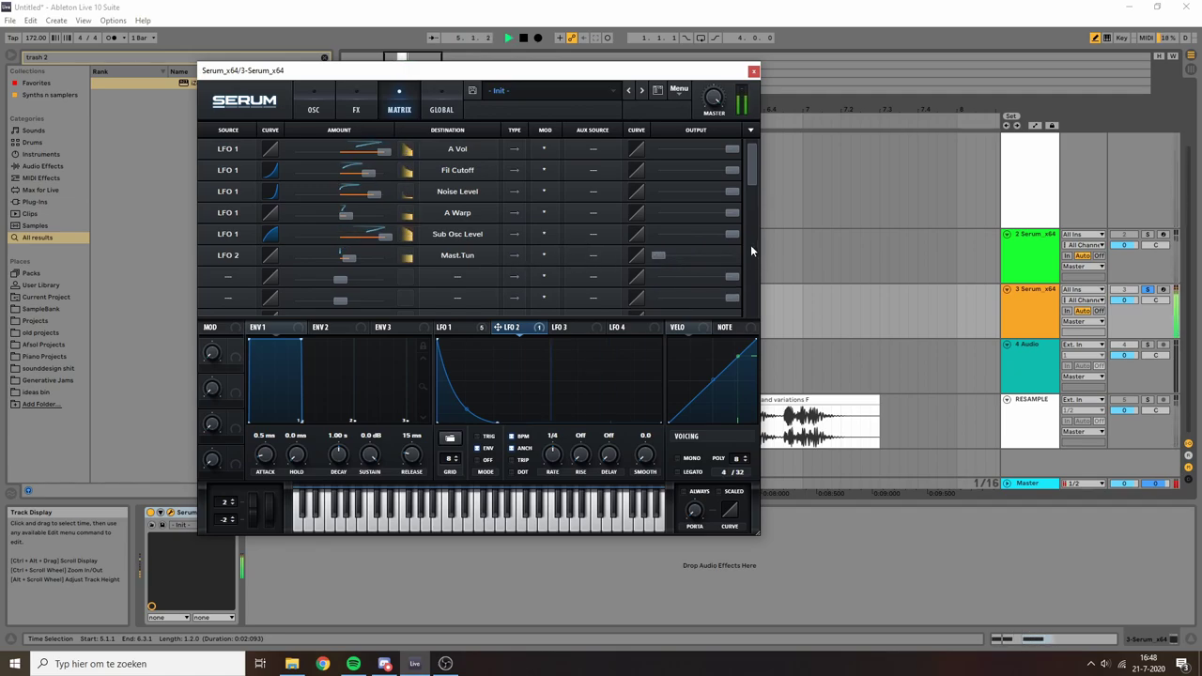
left_click_drag(658, 255, 809, 259)
key("space")
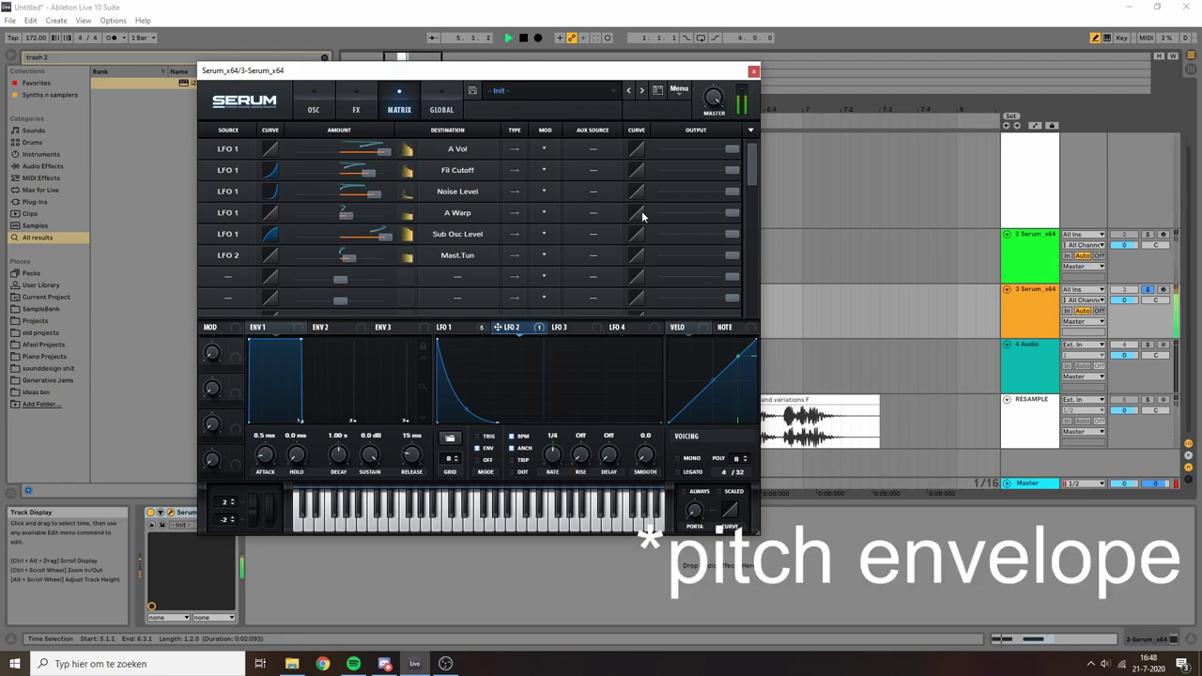
Enable the Hyper/Dimension effect with no Hyper mix, set the Dimension size to 13%, and fine-tune the Dimension mix while auditioning
left_click(315, 109)
key("space")
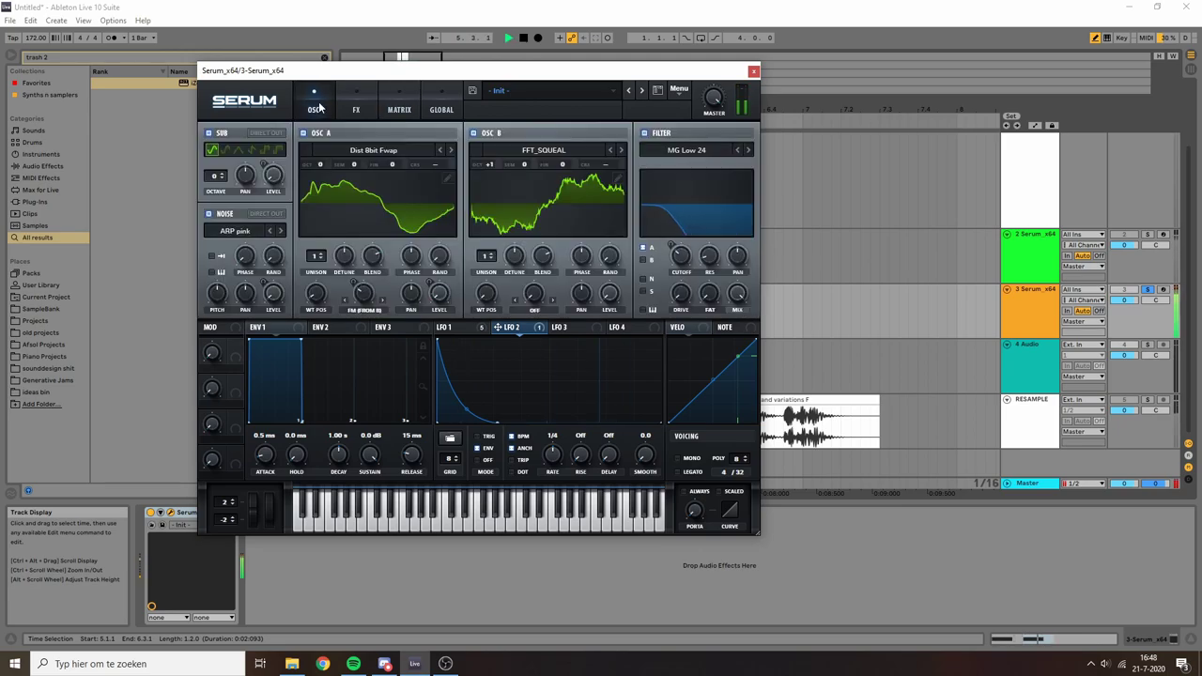
left_click(356, 107)
key("space")
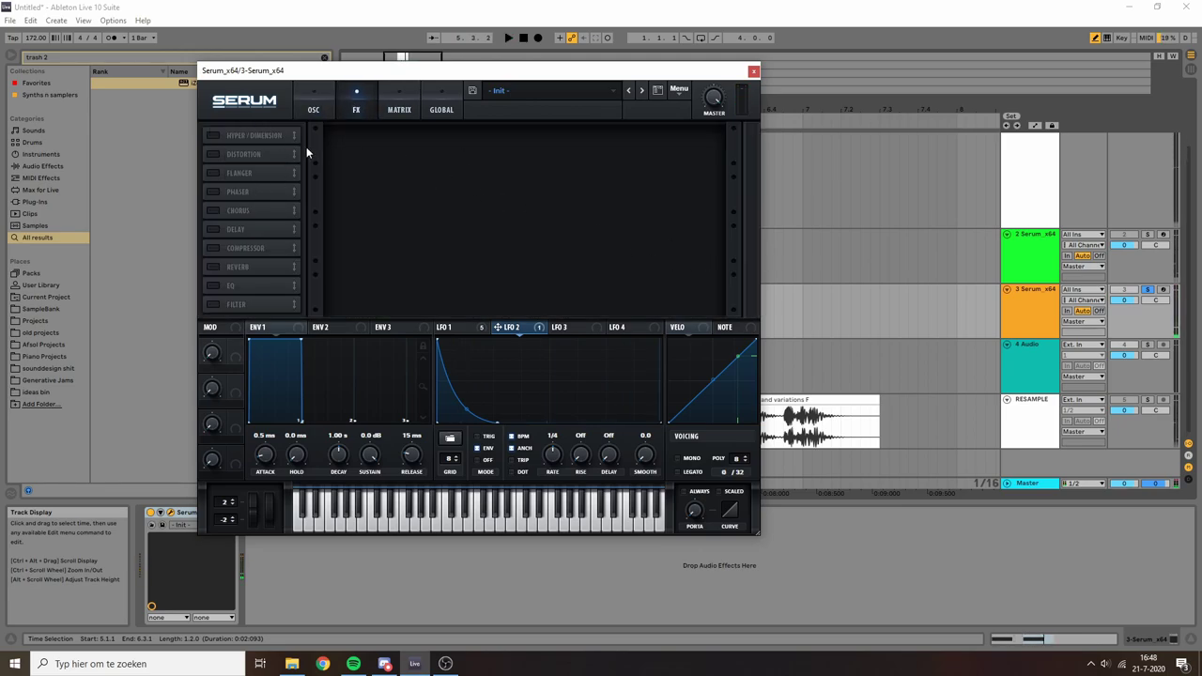
left_click(214, 135)
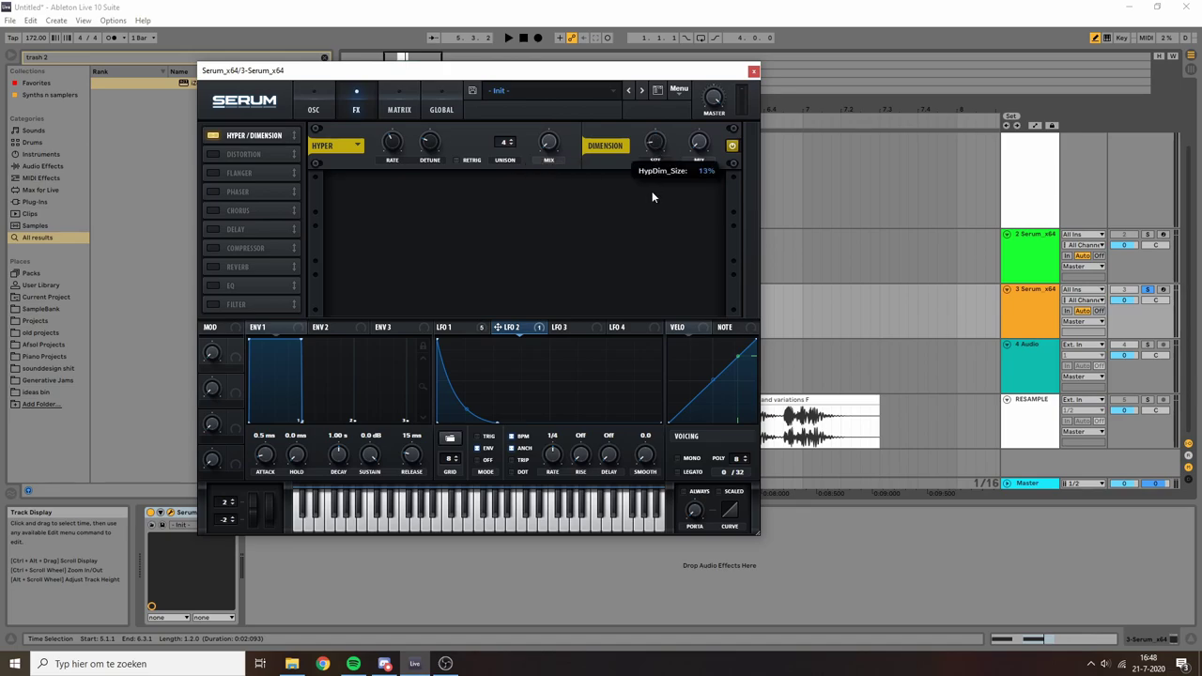
key("space")
left_click_drag(707, 145, 710, 117)
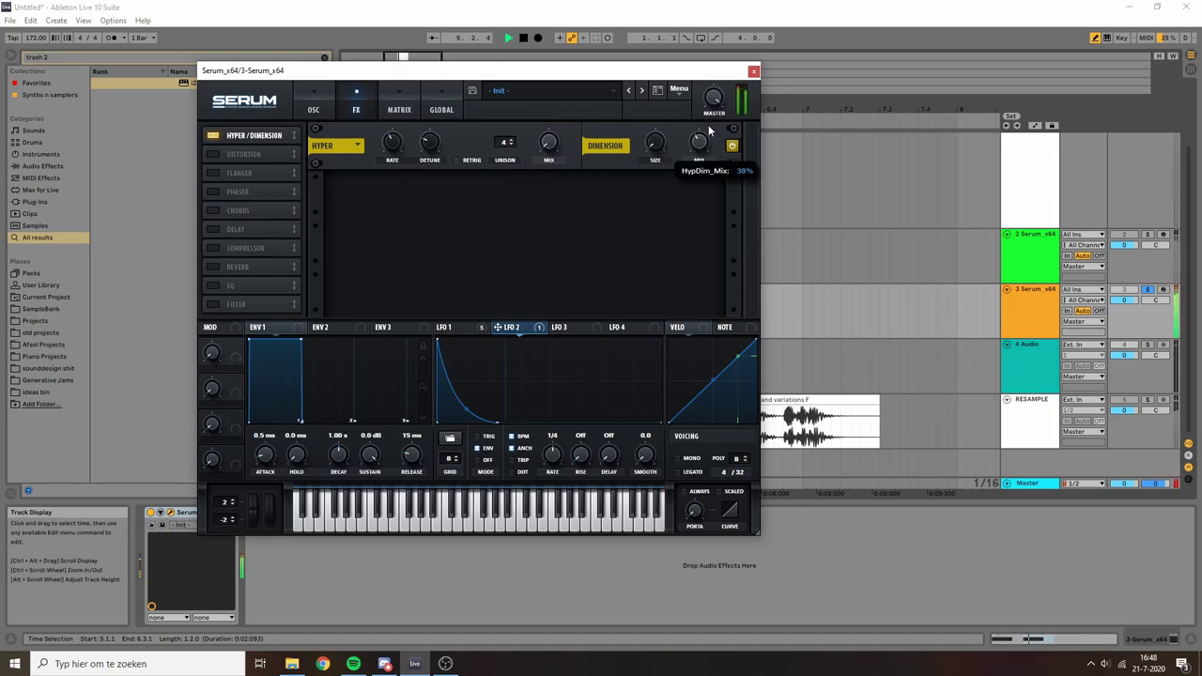
left_click_drag(709, 134, 703, 164)
Enable the chorus effect and adjust its high-pass, rate, delays and mix while auditioning the clip
left_click(216, 211)
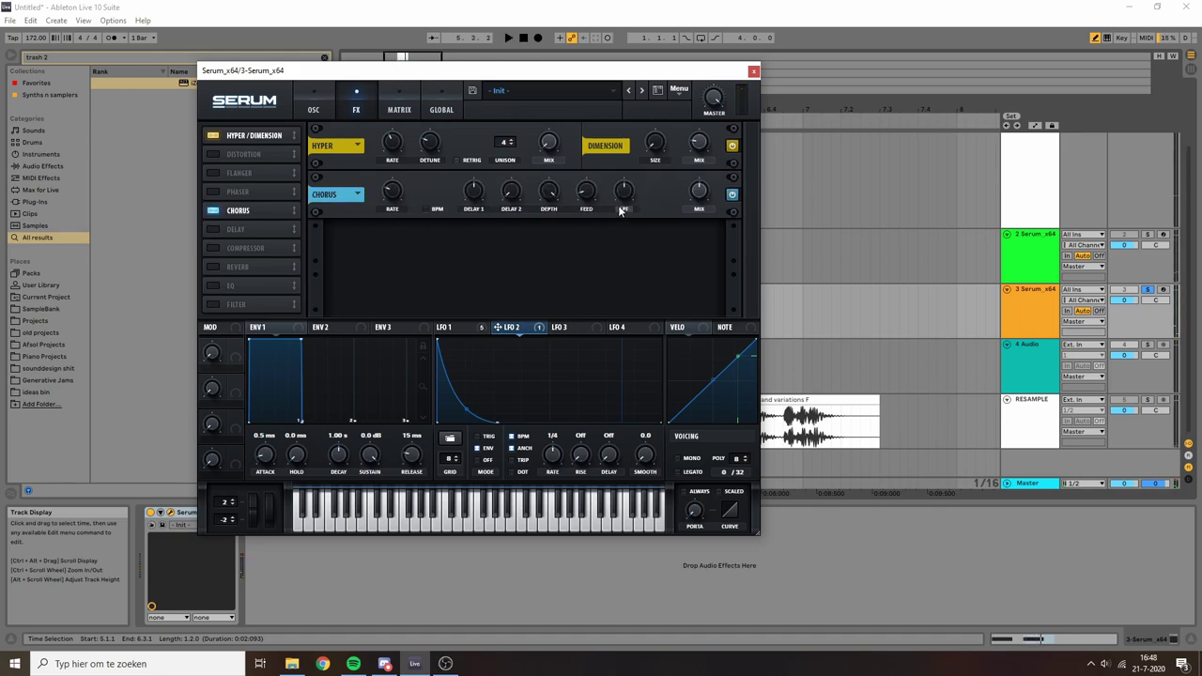
mouse_move(628, 192)
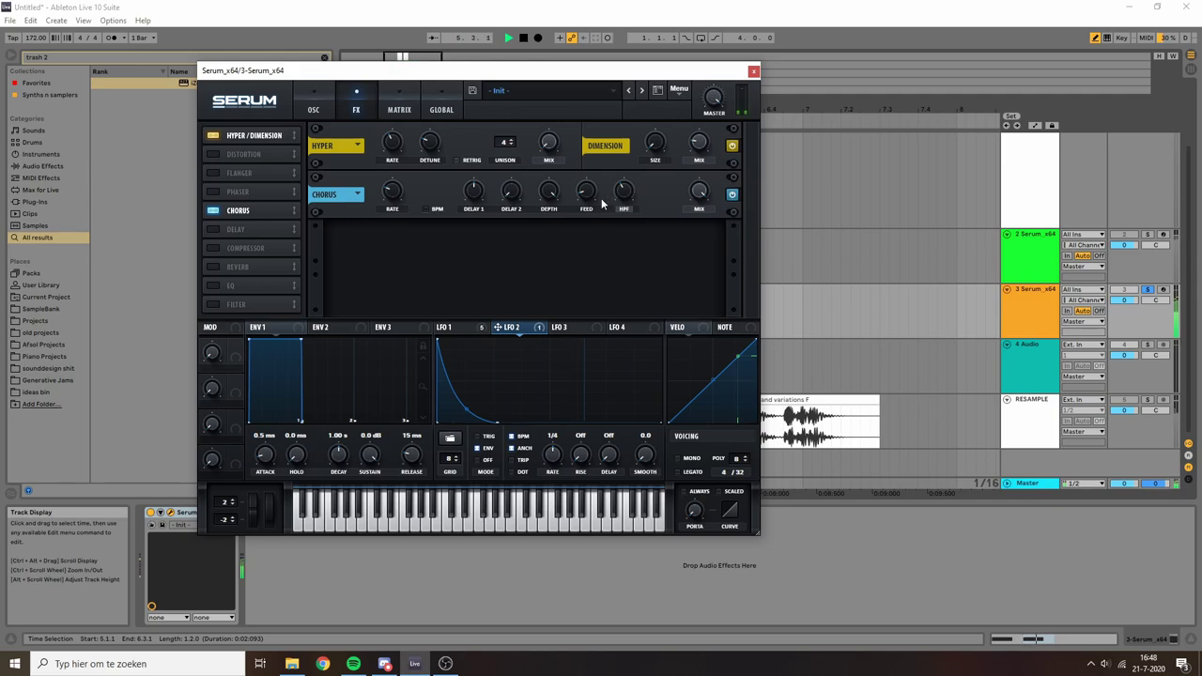
mouse_move(391, 207)
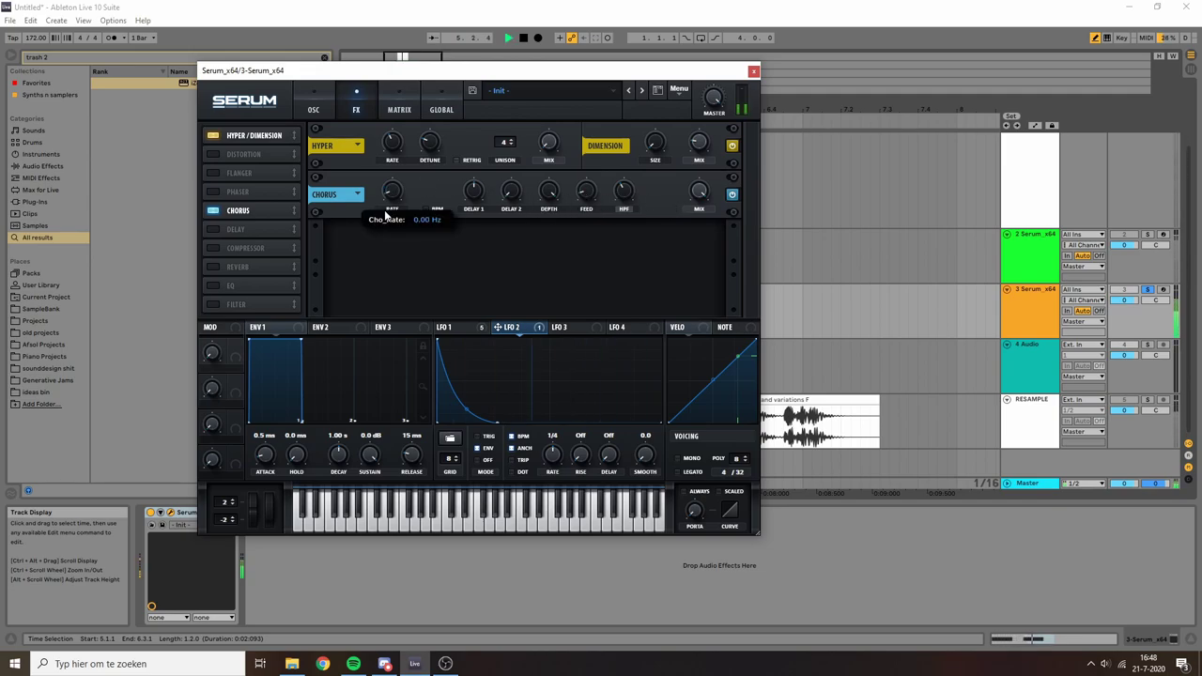
key("space")
key("space")
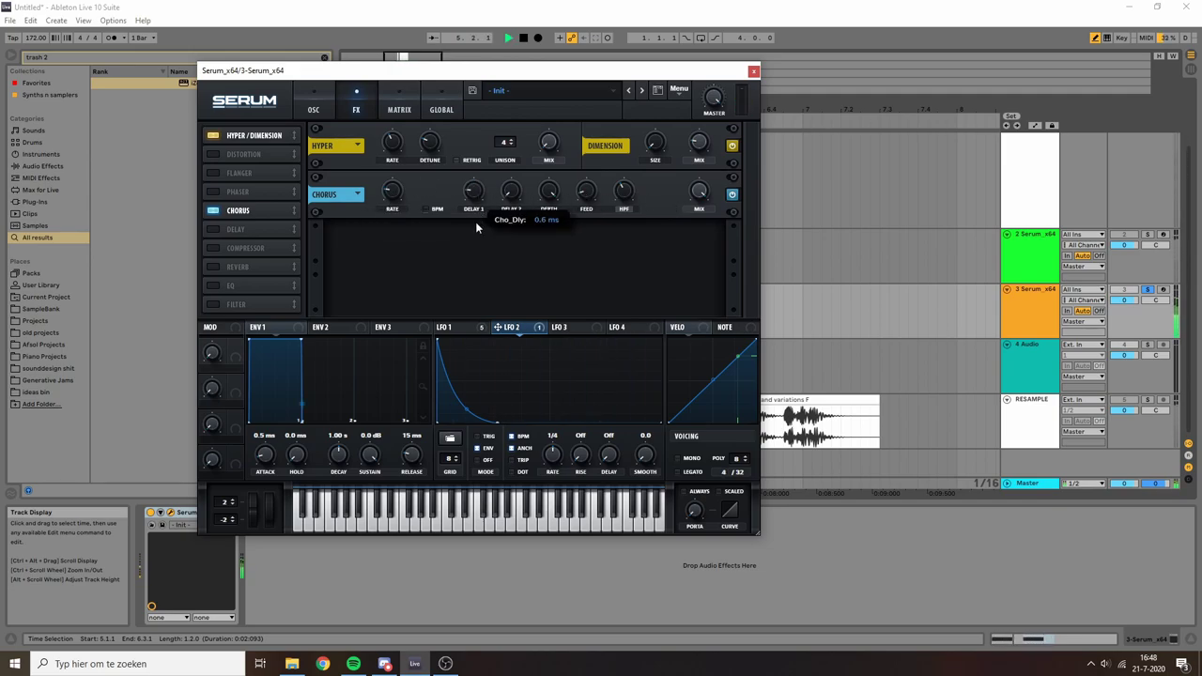
key("space")
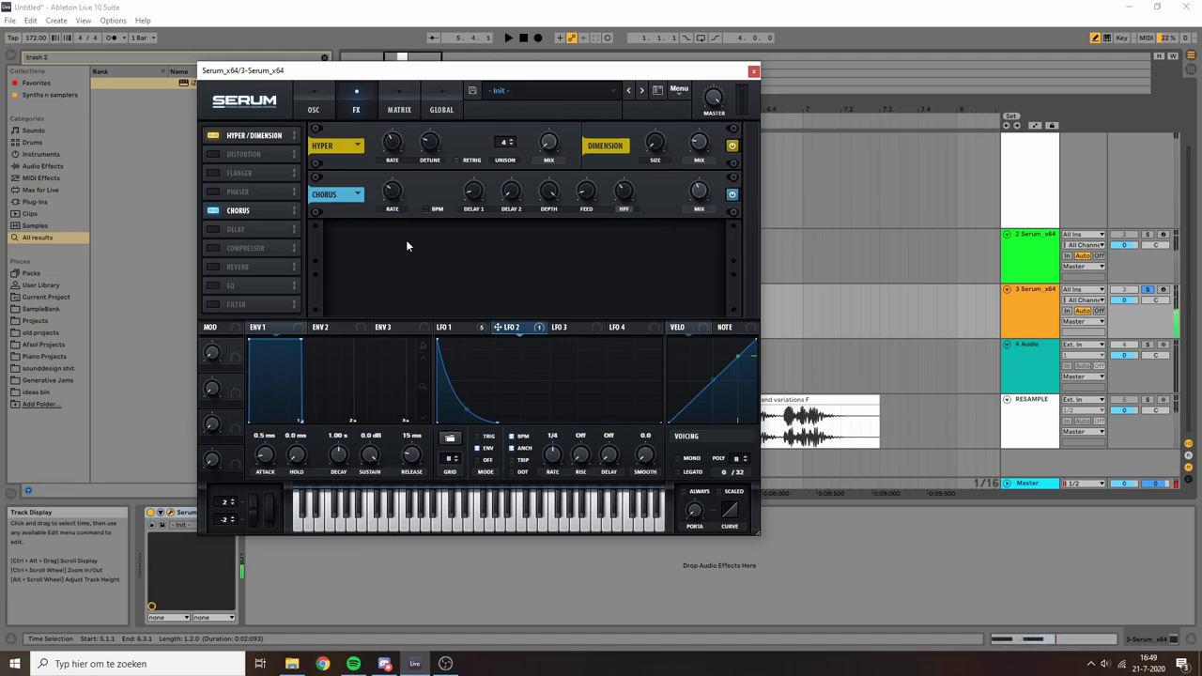
key("space")
Move the chorus directly after Hyper/Dimension, follow it with a Combs filter effect, and adjust the filter's mix while auditioning
left_click_drag(239, 210, 253, 156)
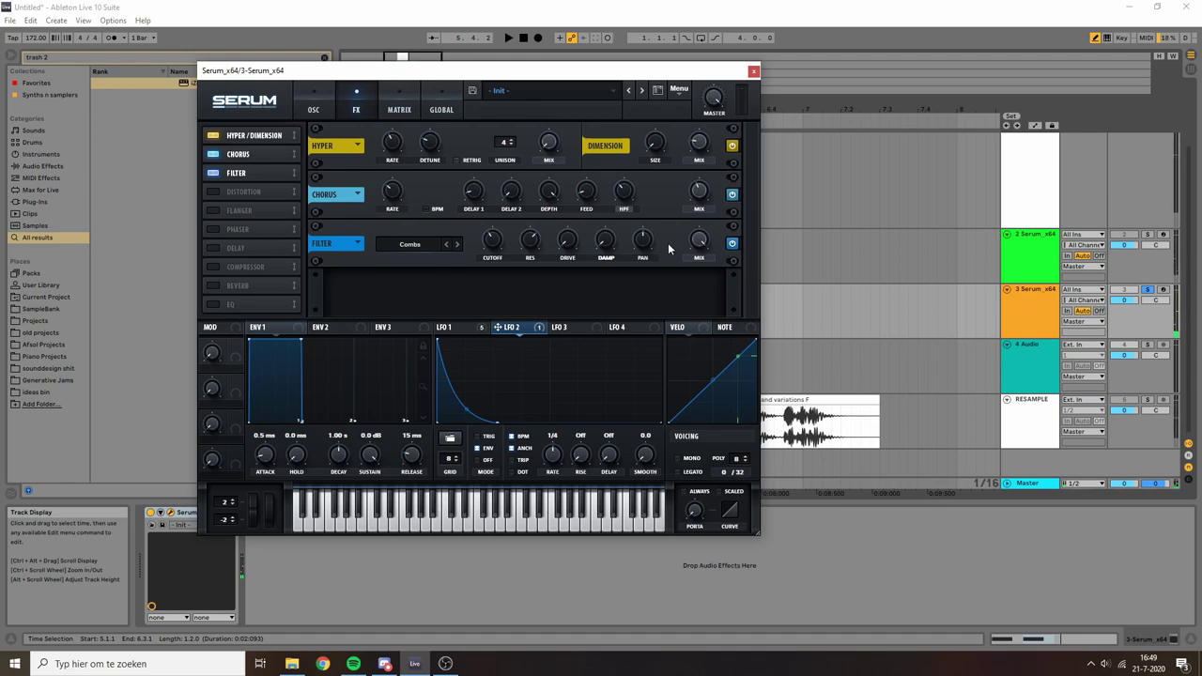
left_click_drag(698, 241, 695, 282)
key("space")
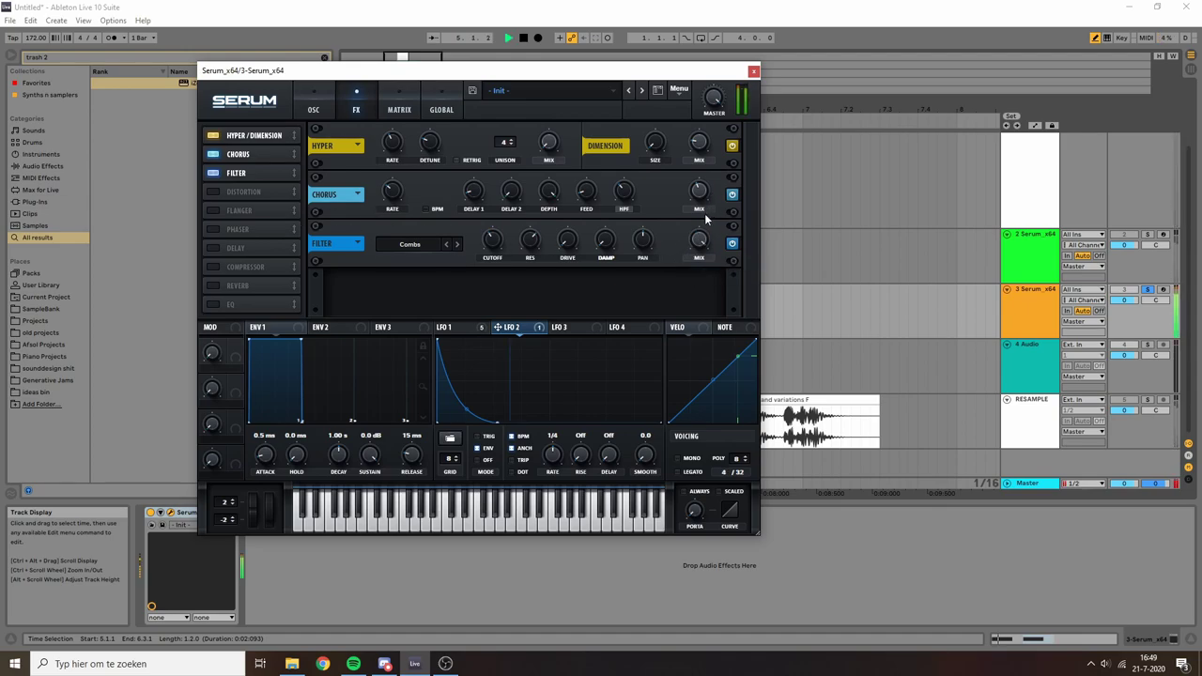
key("space")
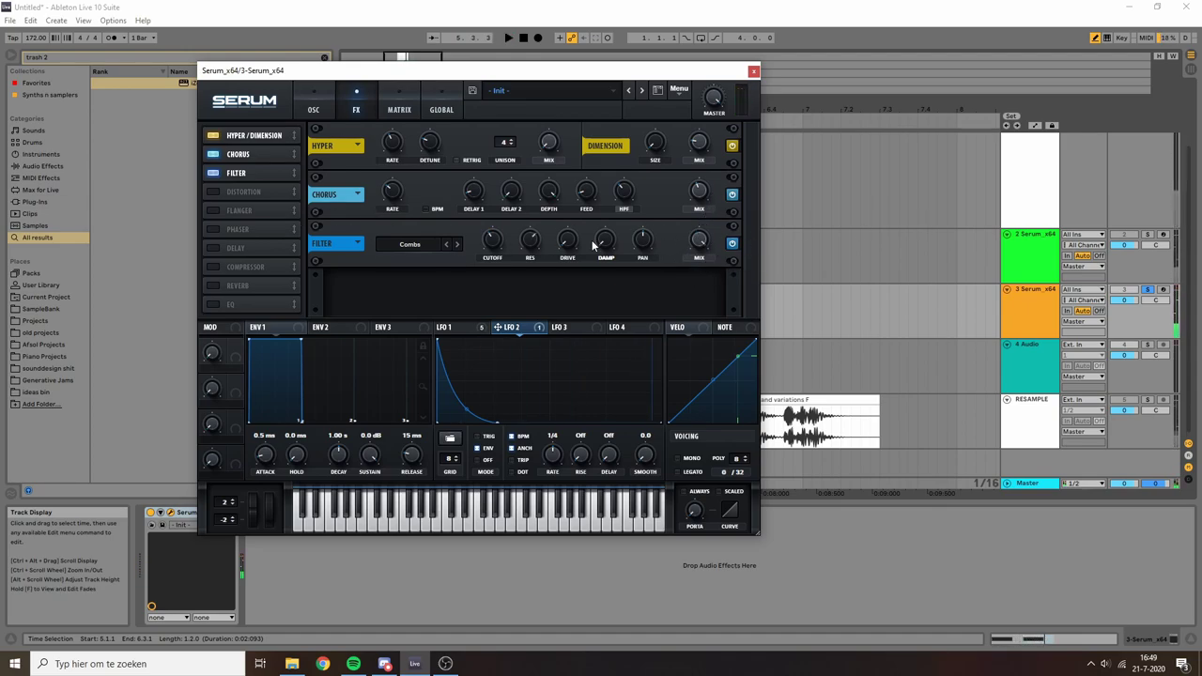
key("space")
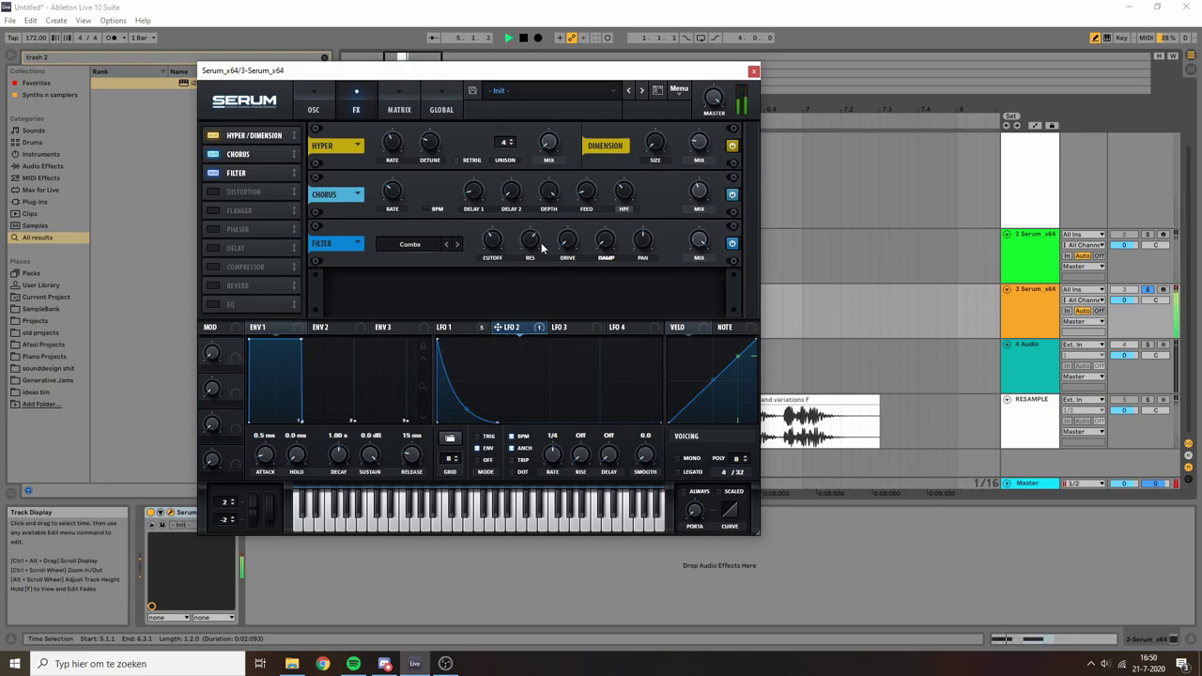
key("space")
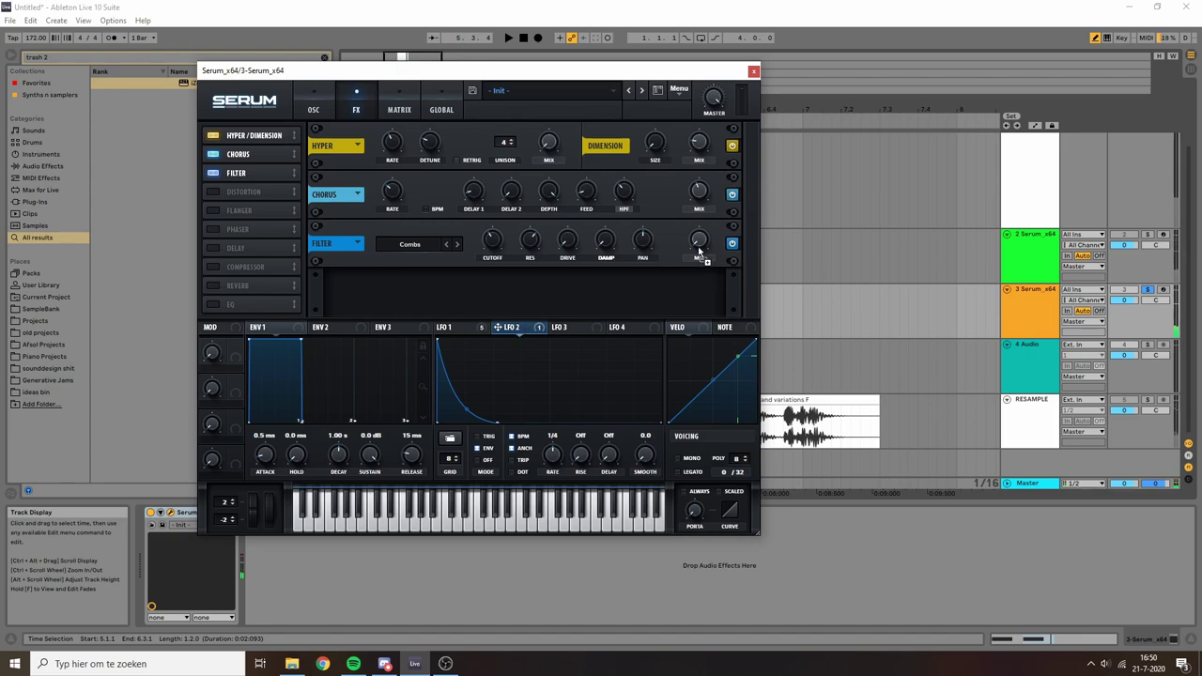
Modulate the Combs filter's mix with LFO 2 at an amount of 100 and compare it with the filter bypassed
left_click_drag(698, 246, 699, 243)
key("space")
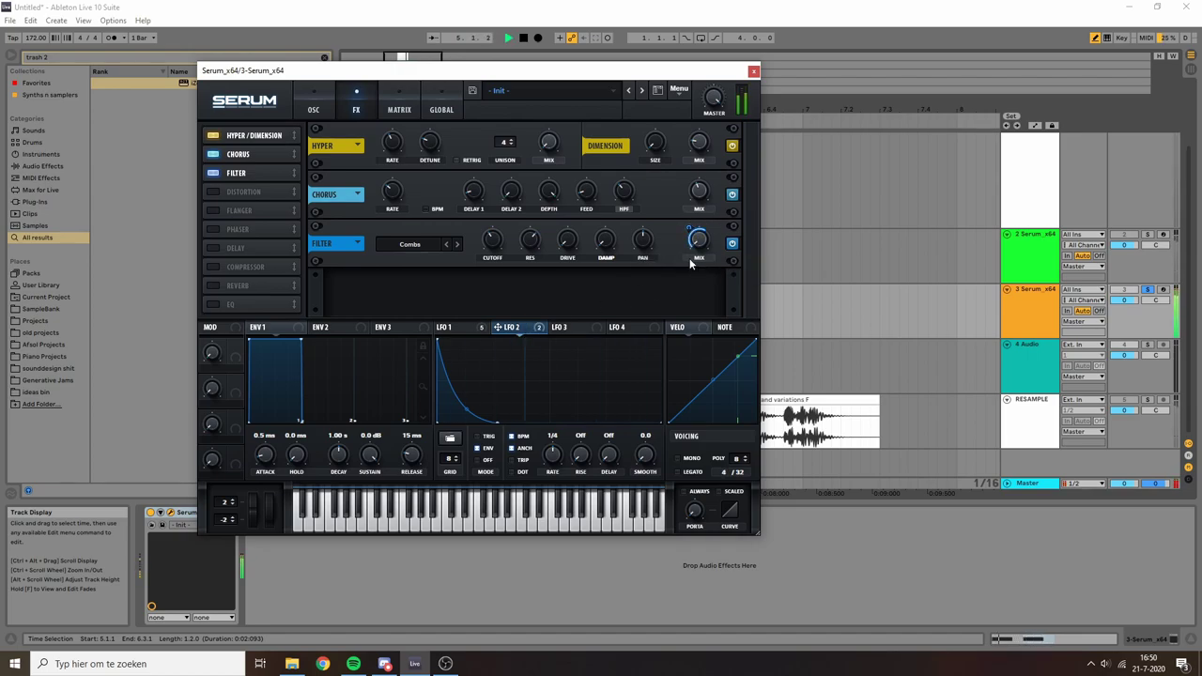
left_click_drag(698, 241, 699, 212)
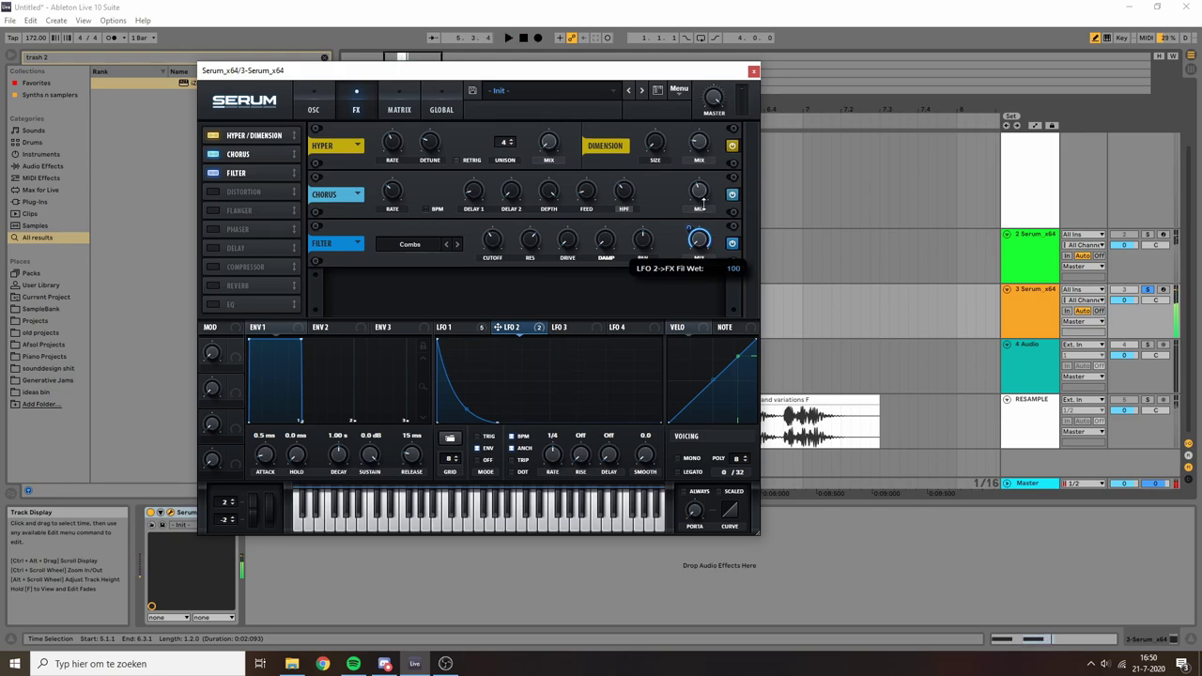
key("space")
left_click(732, 244)
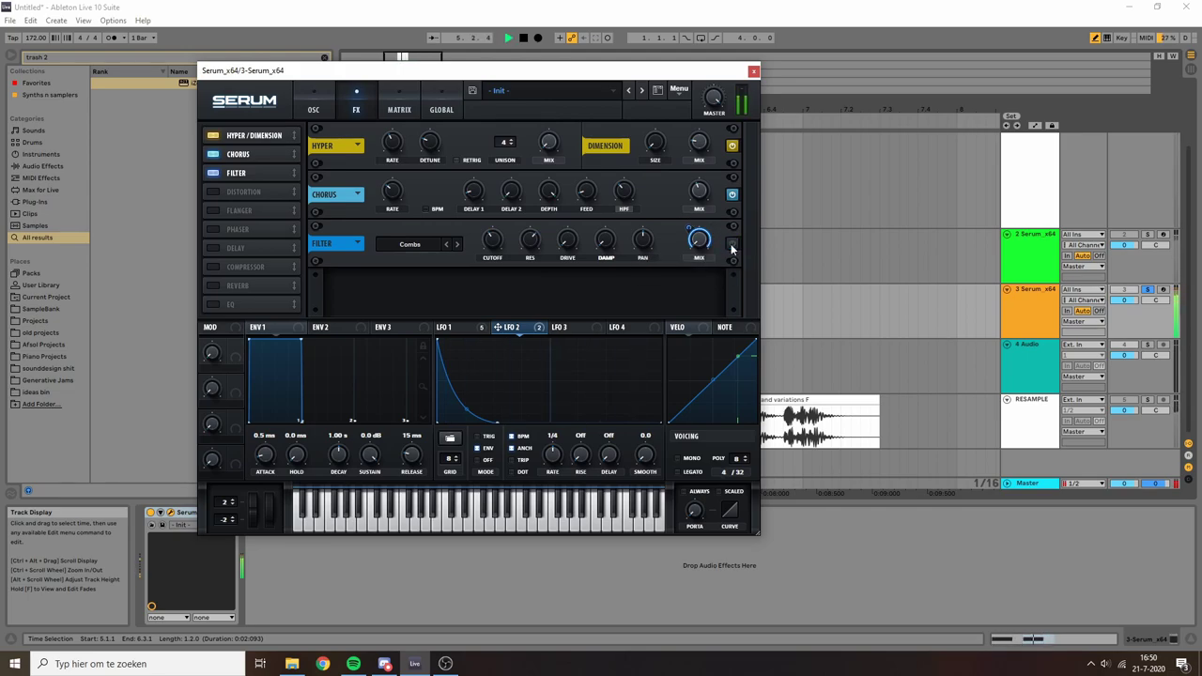
Bend the LFO 2 to FX Fil Wet modulation curve outward to 32 in the matrix and audition the clip
left_click(411, 91)
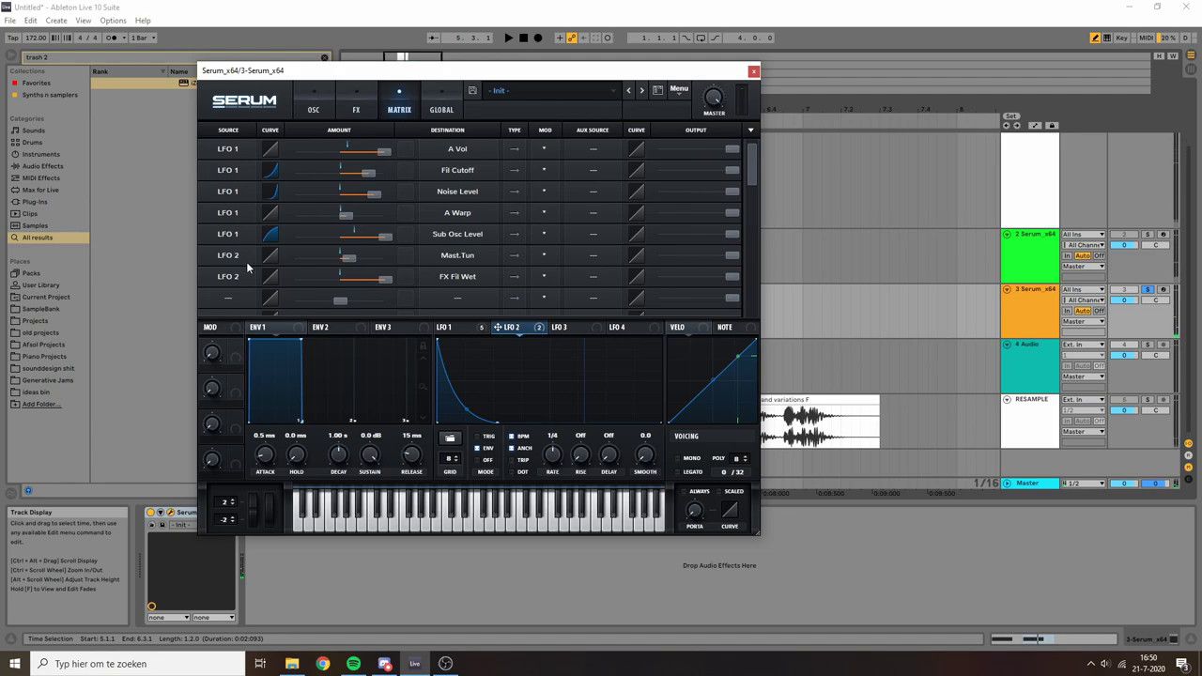
left_click_drag(273, 276, 272, 256)
key("space")
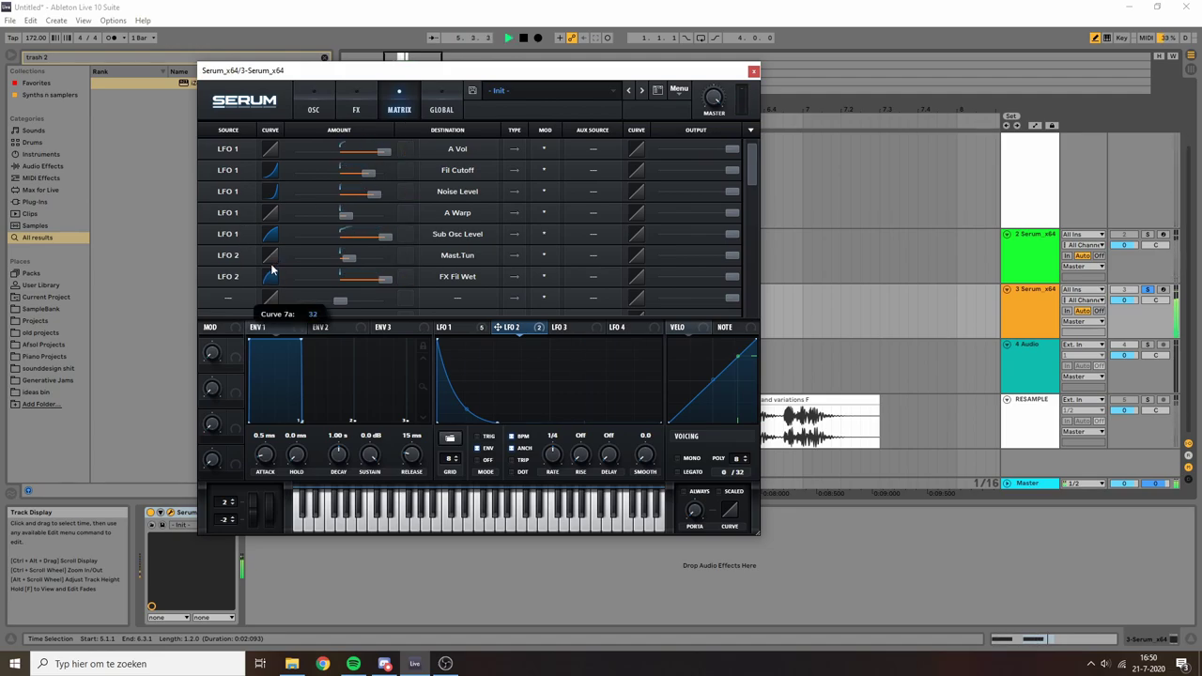
key("space")
key("space")
key("space")
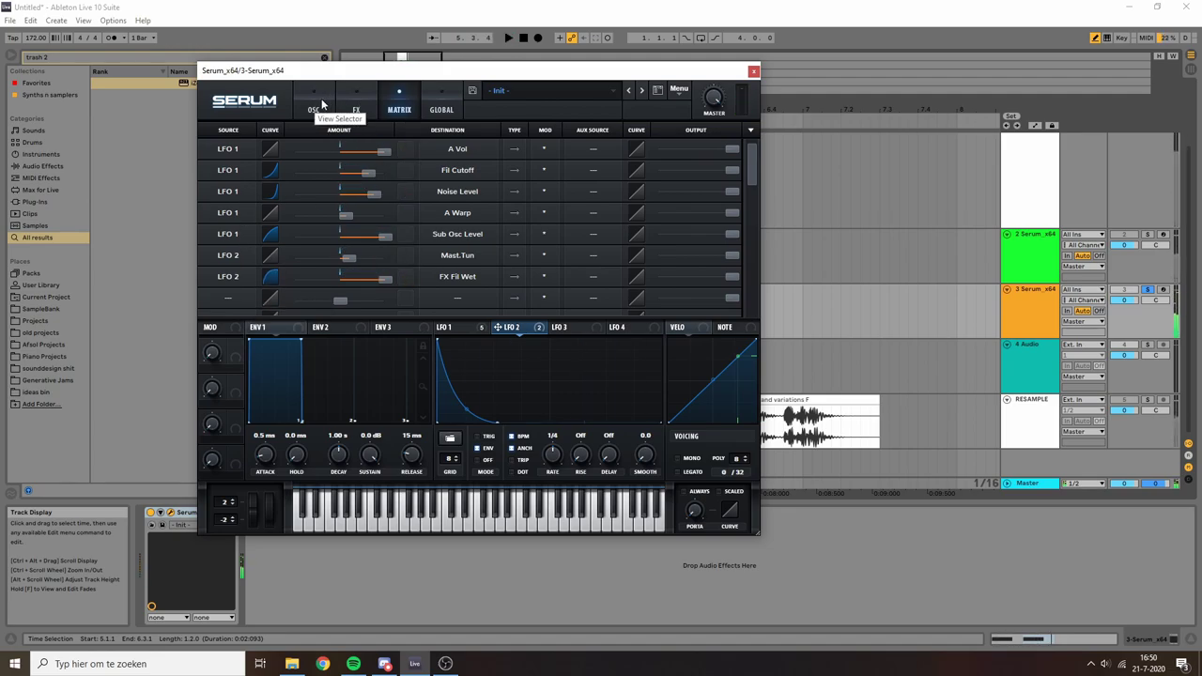
Replace LFO 2 with LFO 1 as the modulator of the Combs filter's mix while auditioning the clip
left_click(322, 103)
left_click(357, 95)
right_click(705, 245)
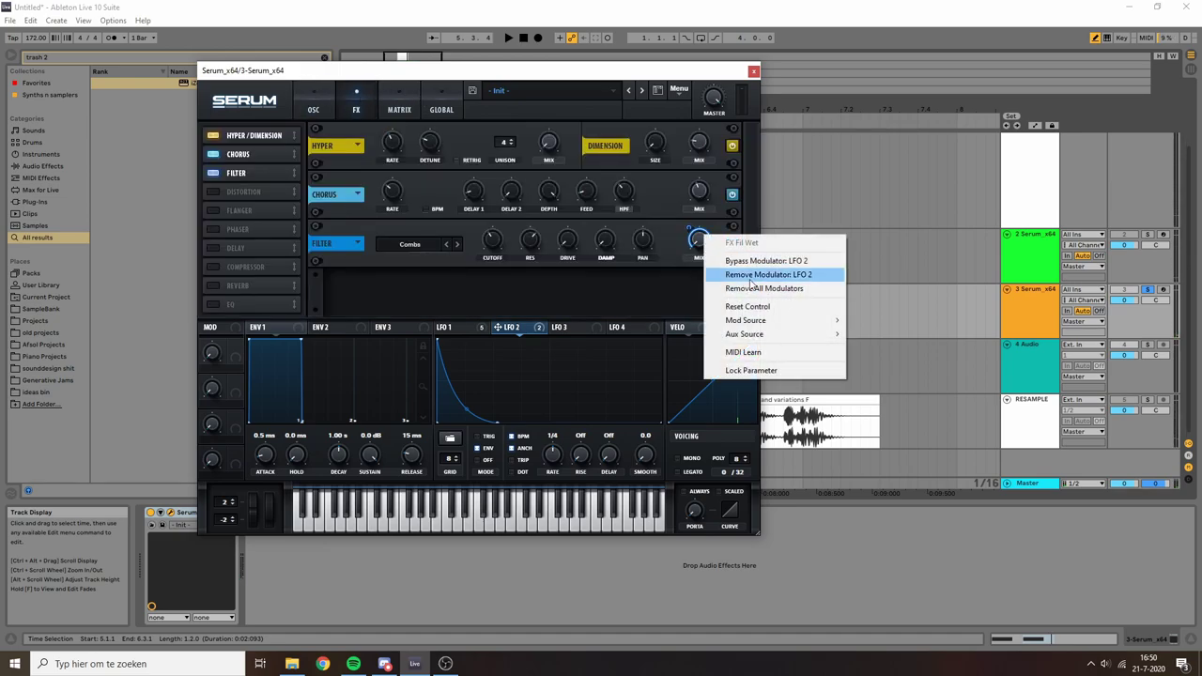
left_click(756, 273)
key("space")
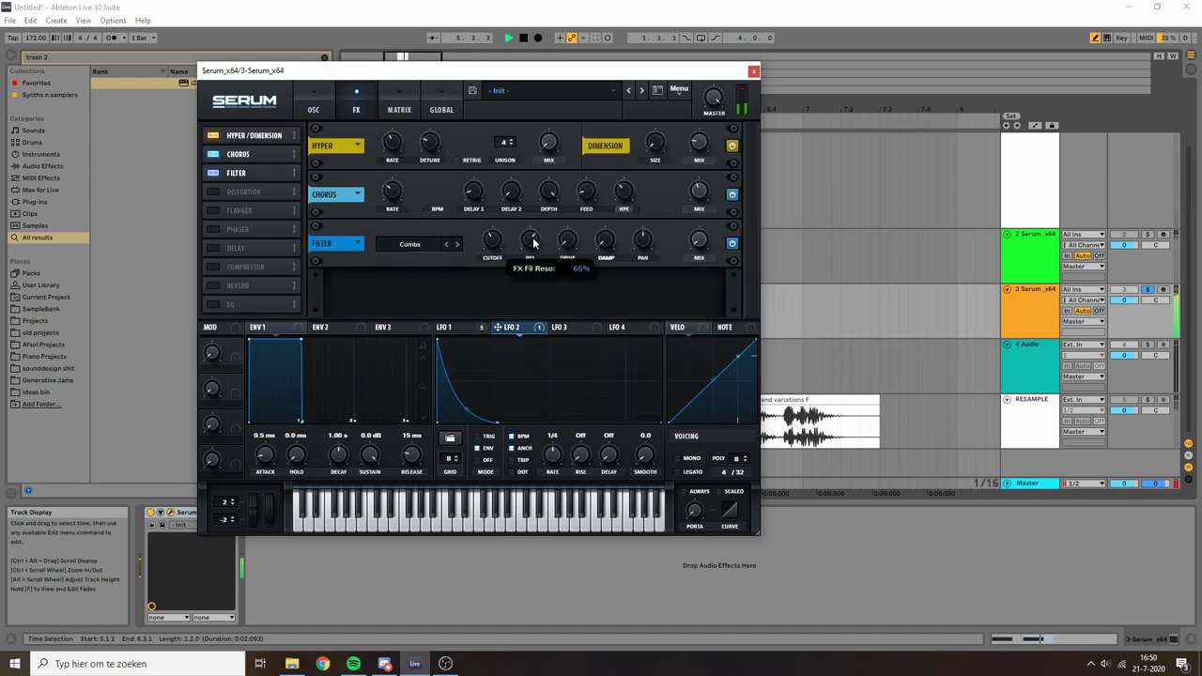
left_click_drag(506, 334, 705, 246)
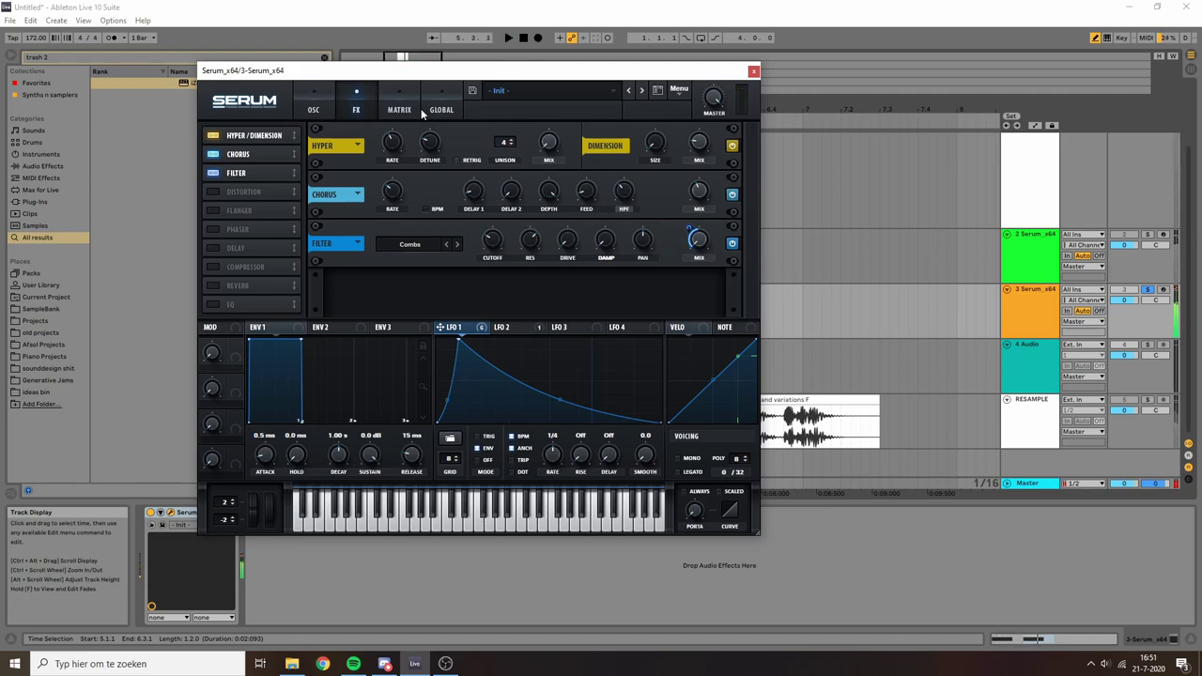
Compare the clip with the Combs filter effect active and bypassed, leaving the filter enabled
key("space")
left_click(731, 242)
key("space")
key("space")
left_click(734, 245)
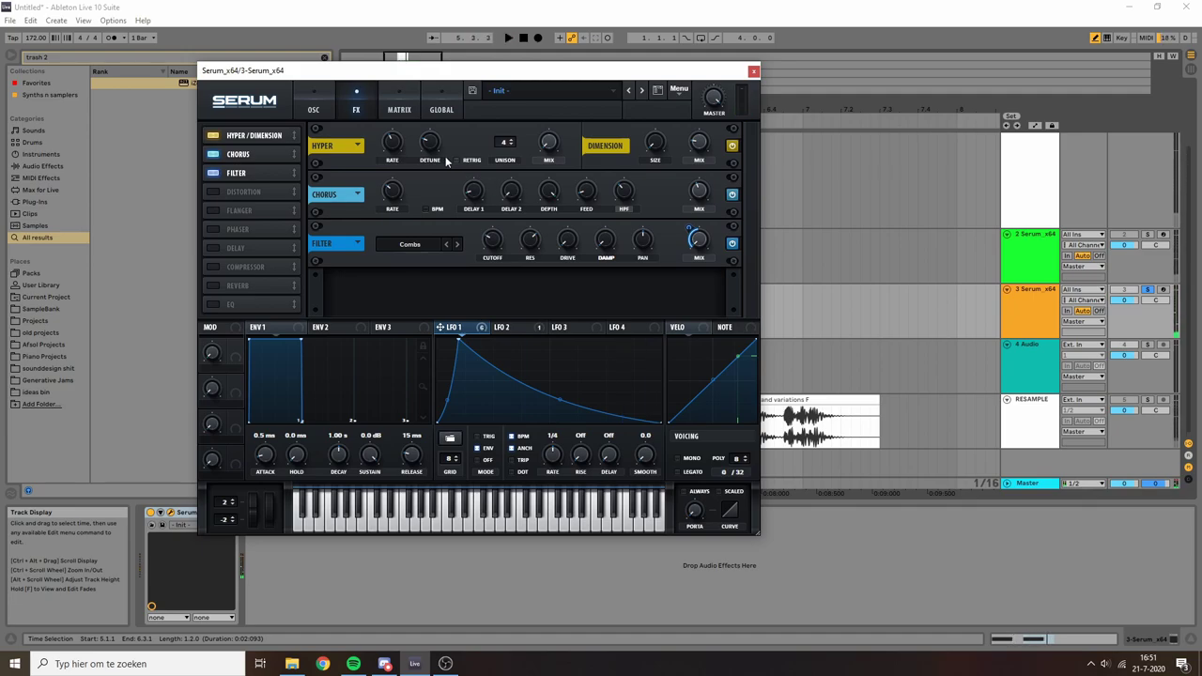
Enable the Tube distortion effect, modulate its drive with LFO 1, and audition the clip
left_click(212, 191)
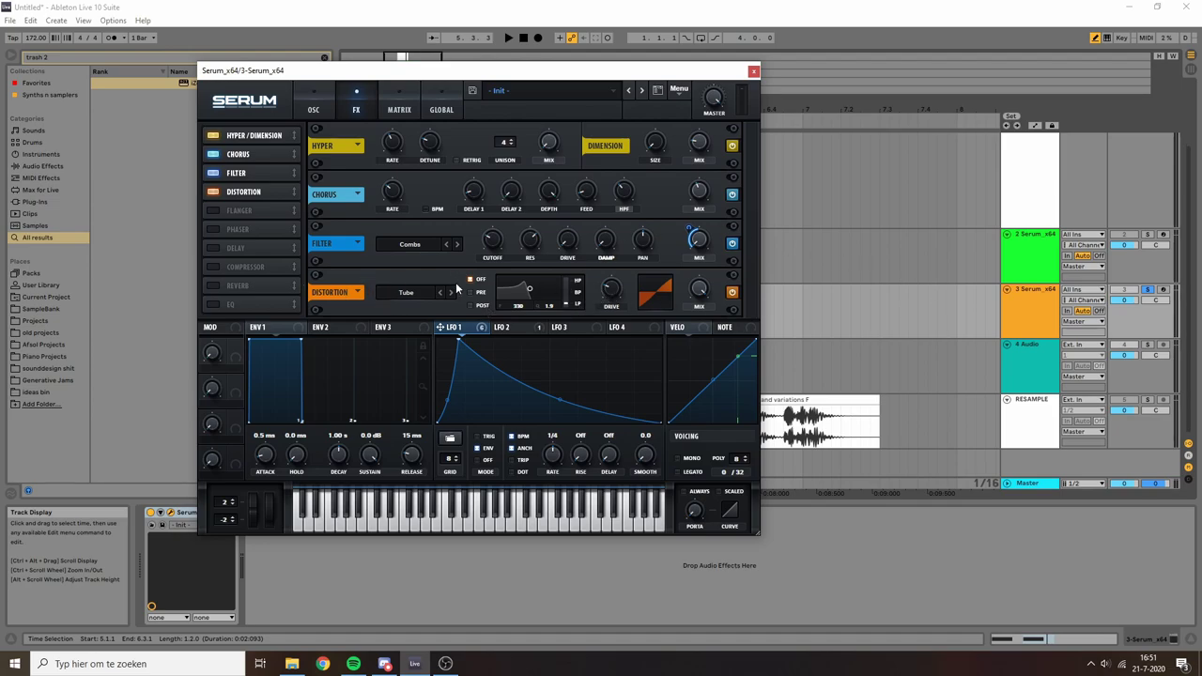
mouse_move(612, 299)
left_mouse_down()
mouse_move(658, 222)
mouse_move(644, 282)
mouse_move(604, 291)
left_mouse_up()
key("space")
key("space")
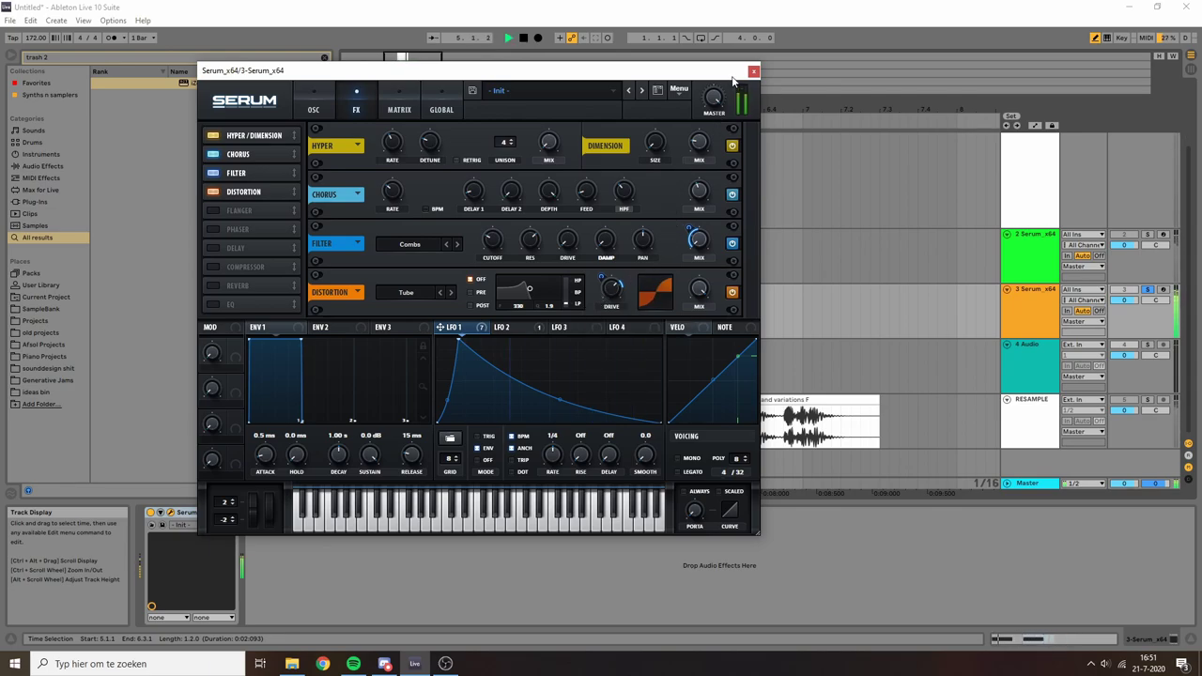
key("space")
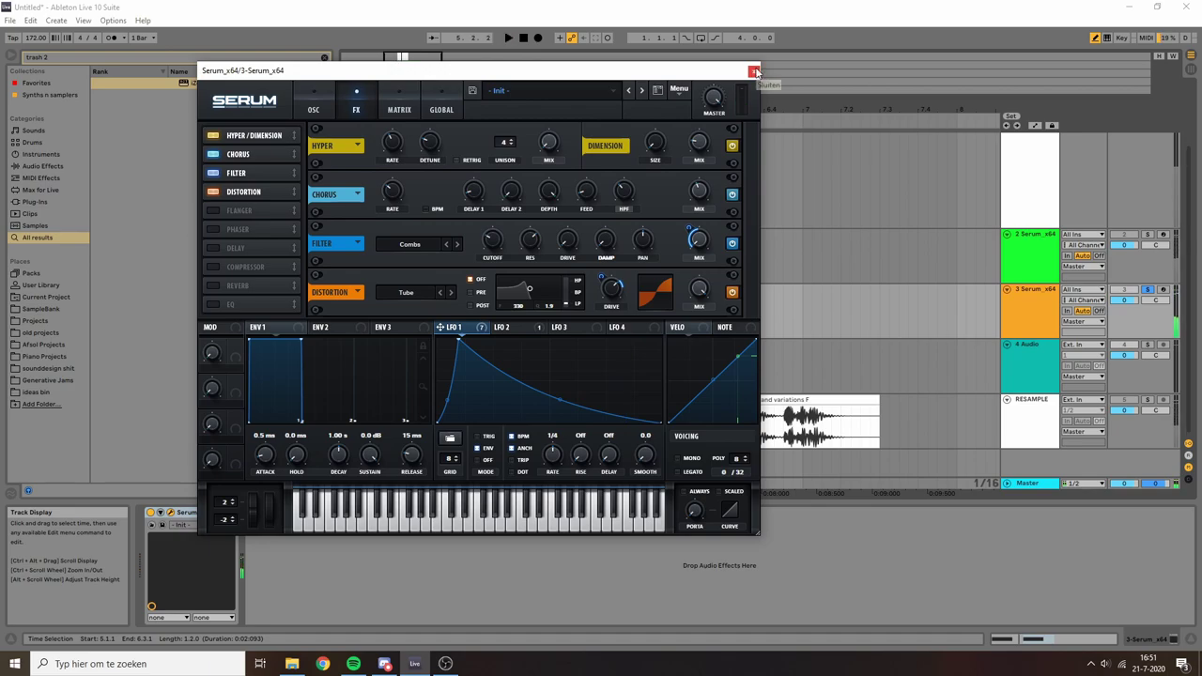
Close the Serum window and record the bass stabs as audio onto the RESAMPLE track
left_click(324, 99)
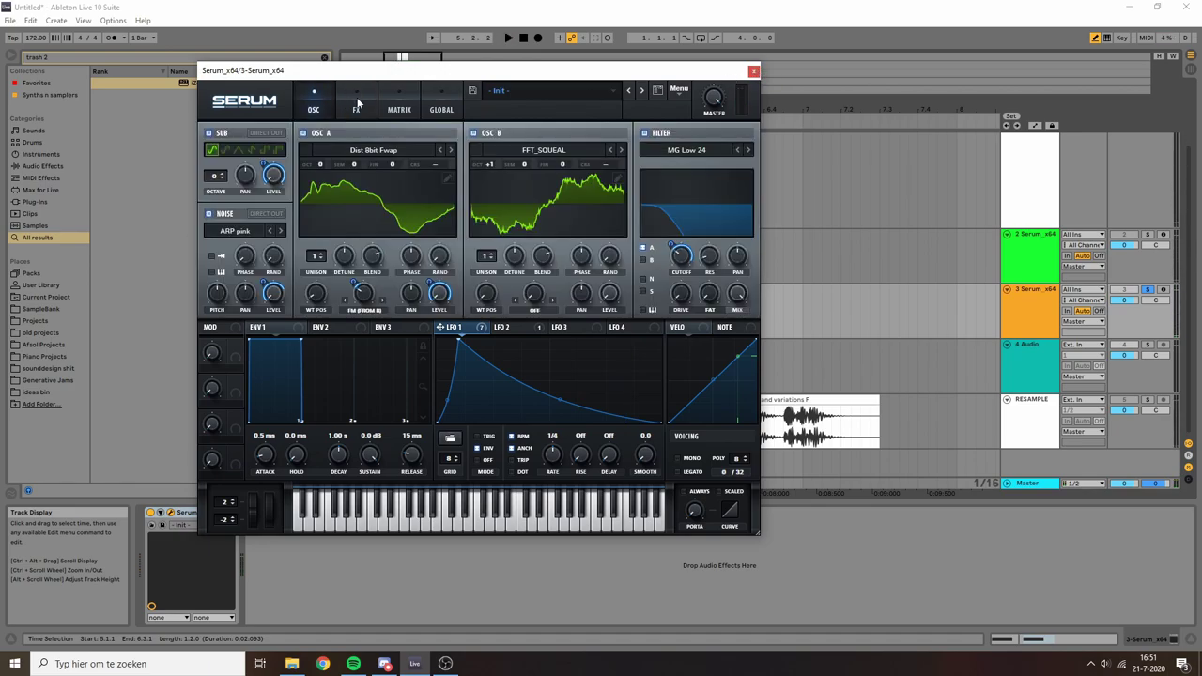
left_click(357, 103)
left_click(754, 72)
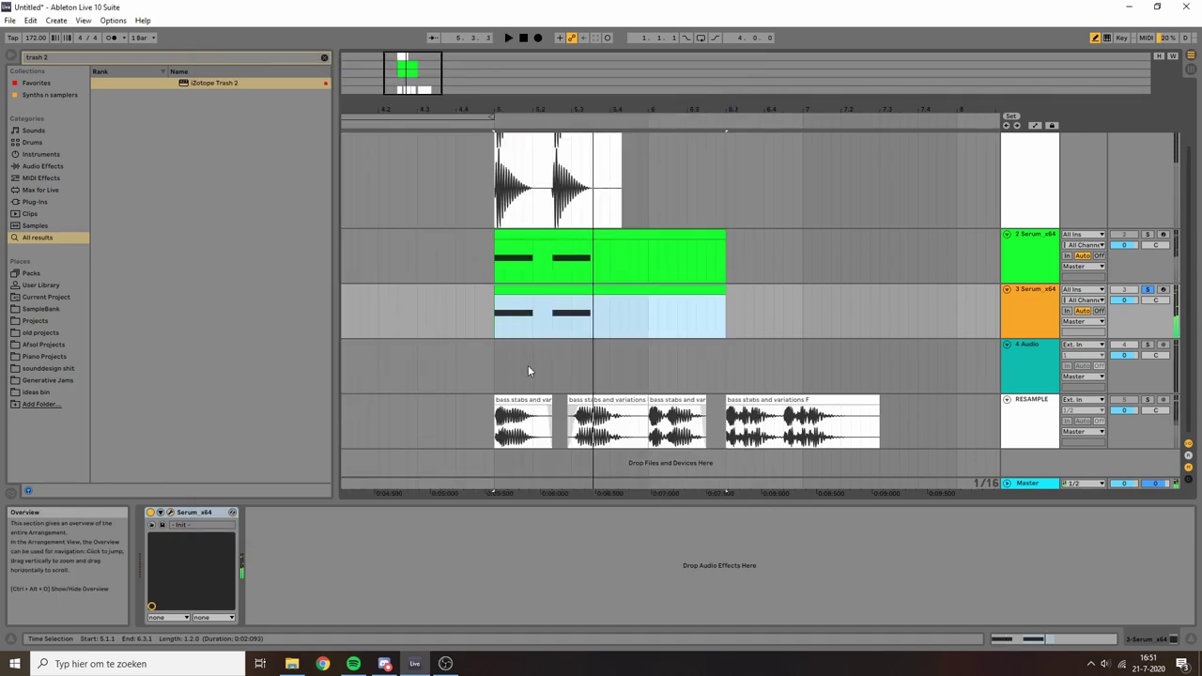
scroll(617, 303, "up", 2)
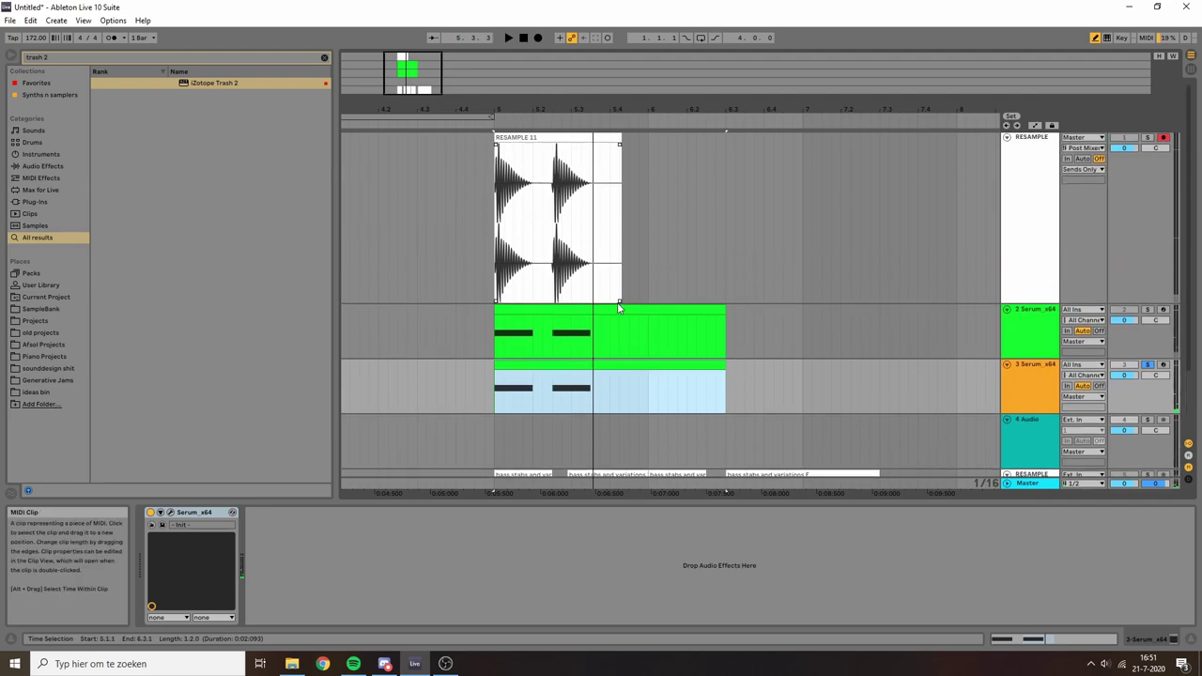
left_click(539, 38)
key("space")
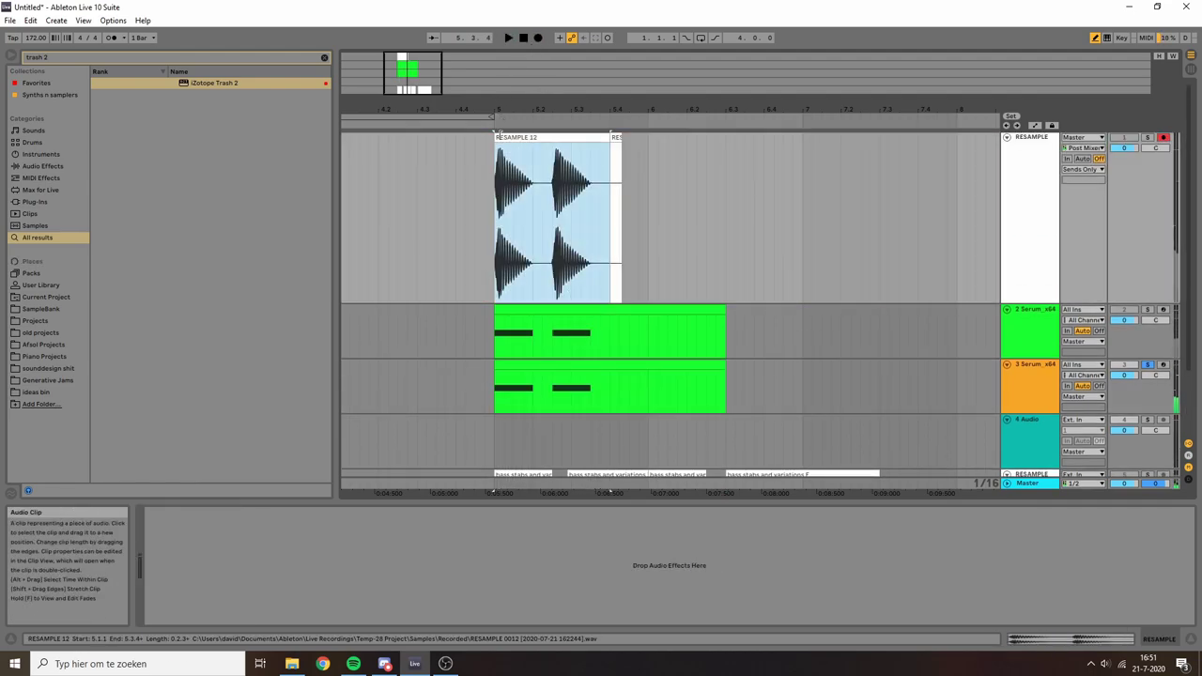
Examine the attack and tail of the first stab in the newly resampled waveform
left_click_drag(505, 109, 534, 176)
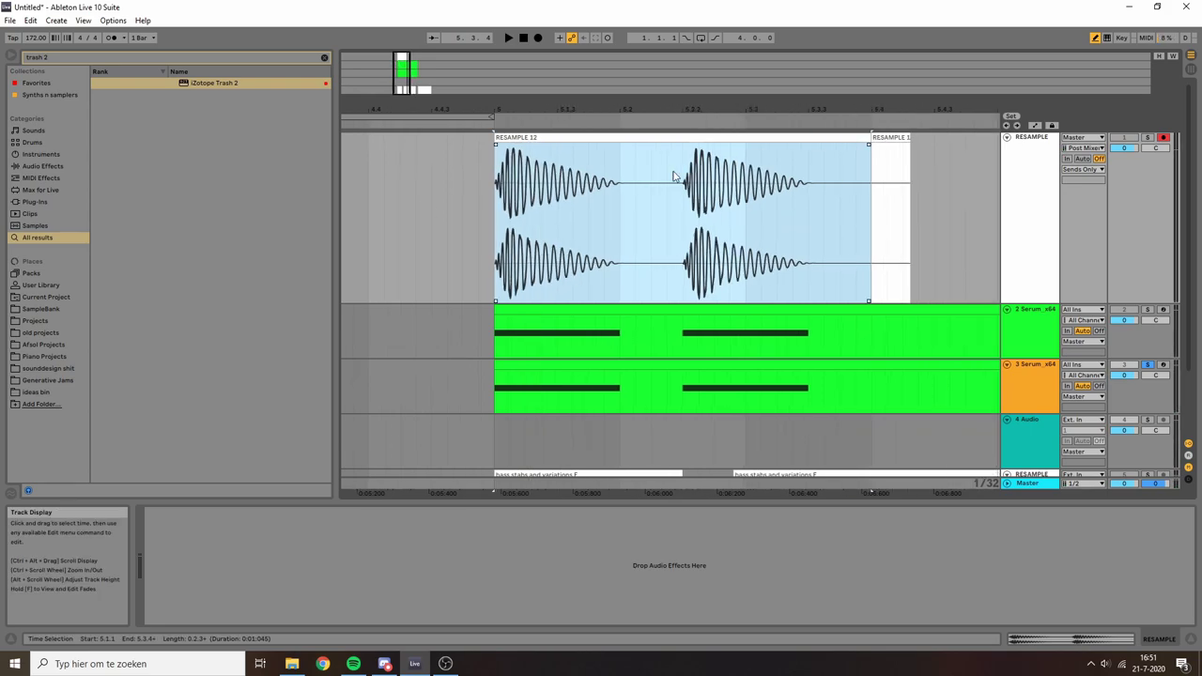
left_click(500, 168)
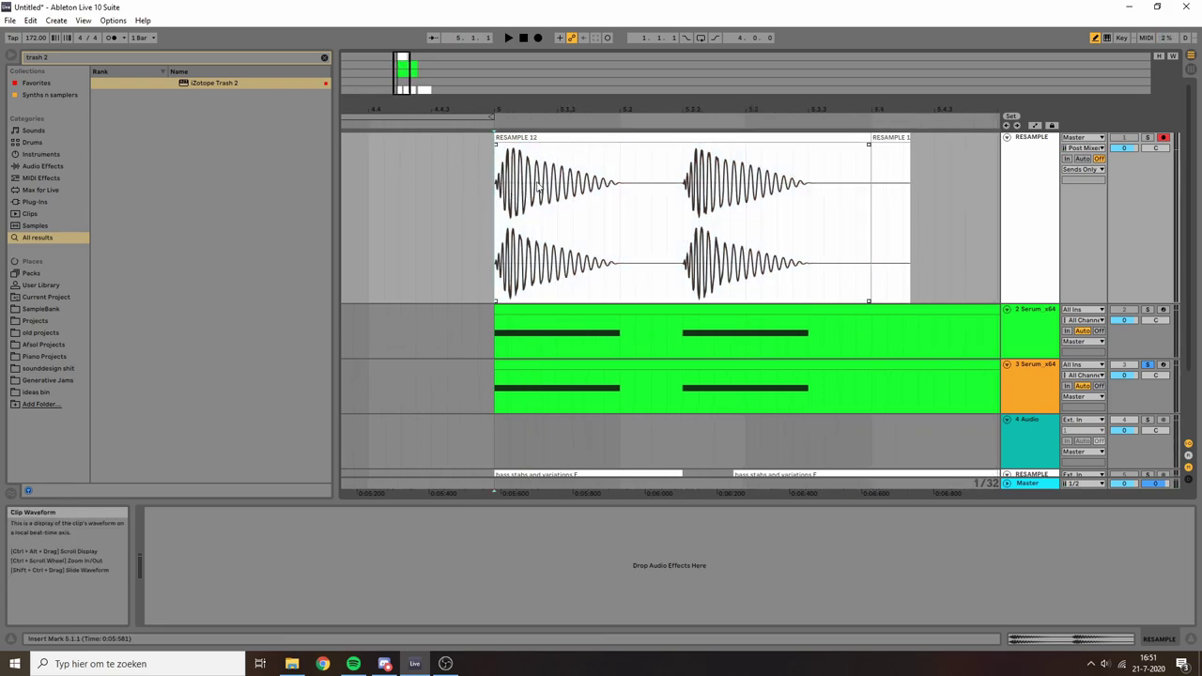
left_click(558, 157)
left_click_drag(558, 179, 570, 178)
left_click(589, 181)
left_click_drag(543, 175, 500, 168)
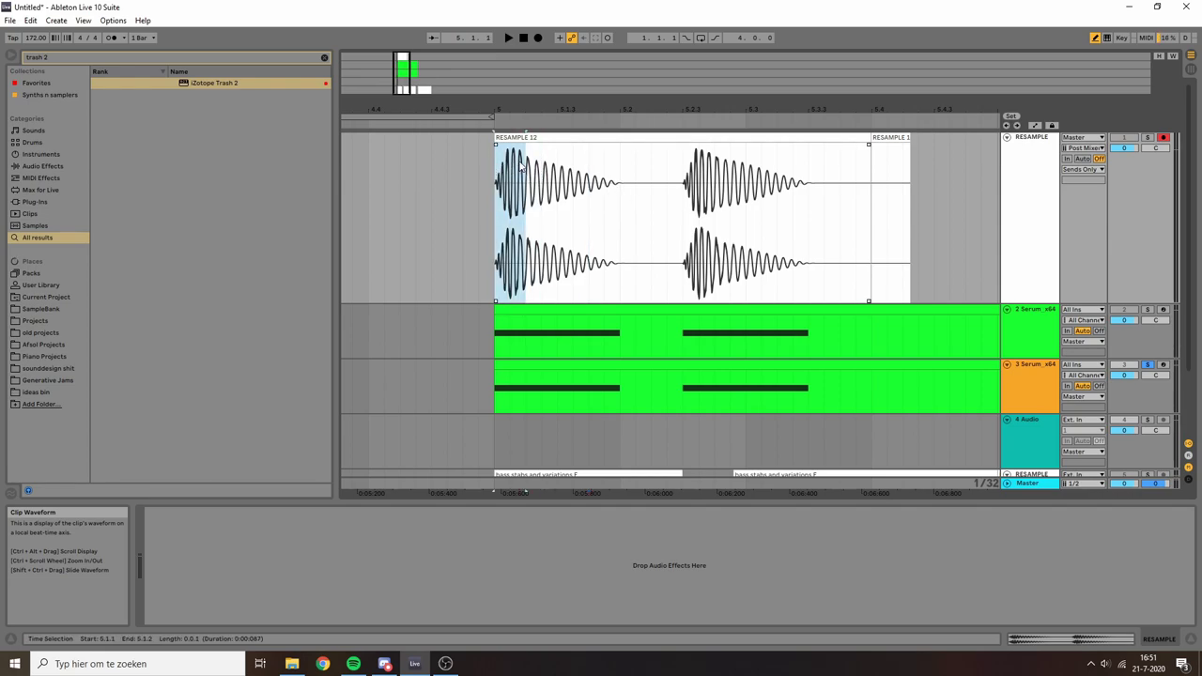
left_click_drag(591, 186, 636, 188)
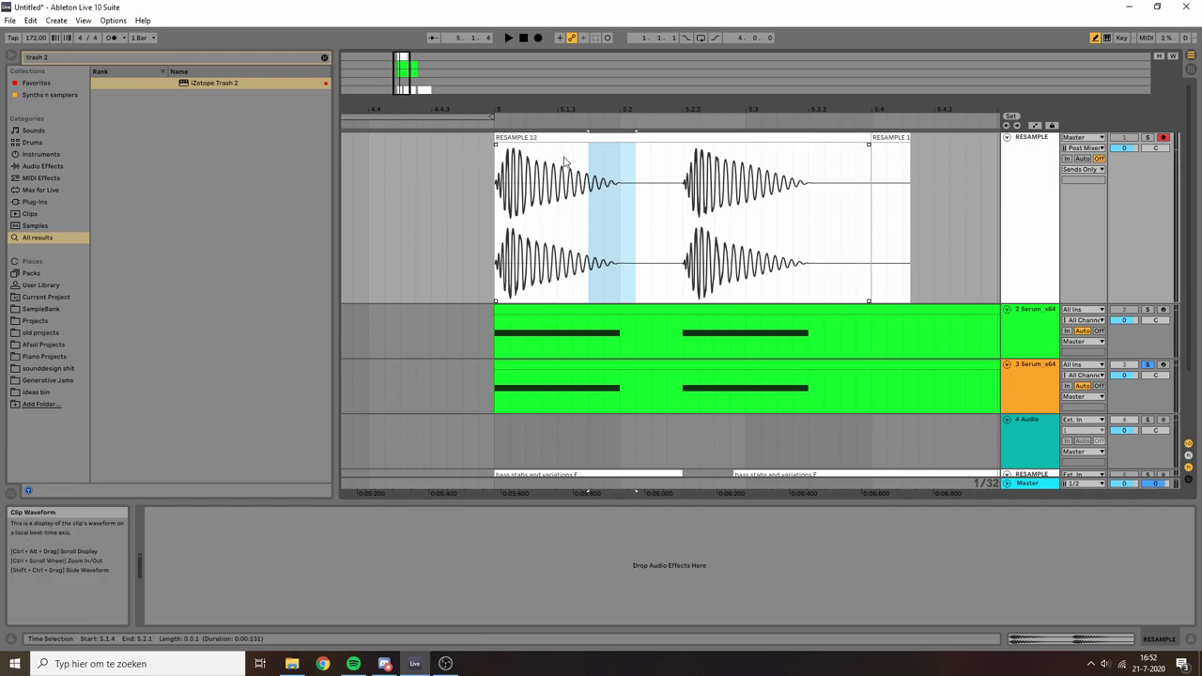
left_click_drag(539, 170, 496, 166)
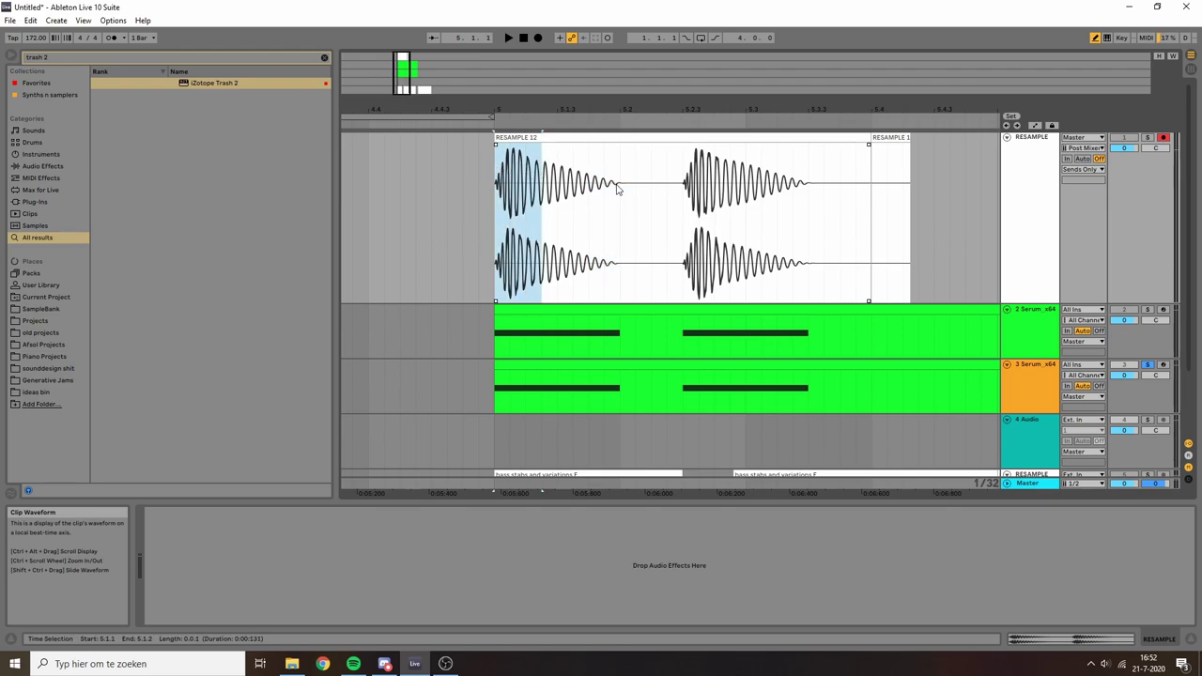
left_click_drag(578, 180, 621, 190)
Add a Glue Compressor after Serum on the 3 Serum_x64 track
left_click(583, 138)
left_click(1028, 364)
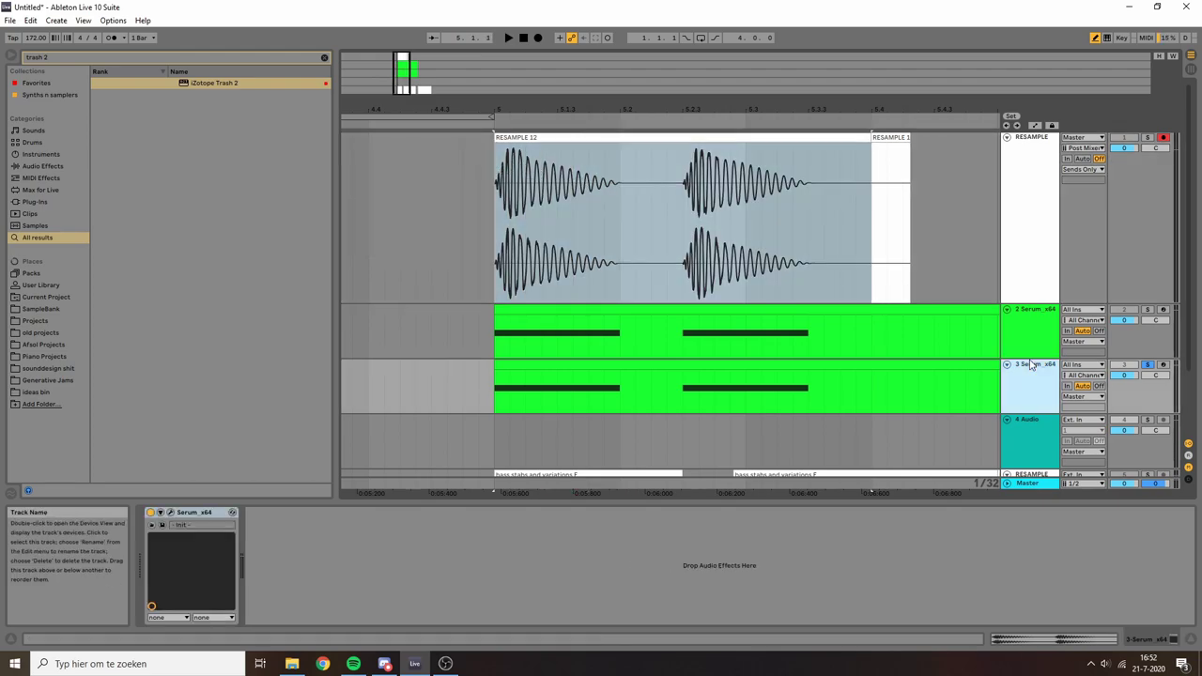
key("ctrl+f")
type("glue")
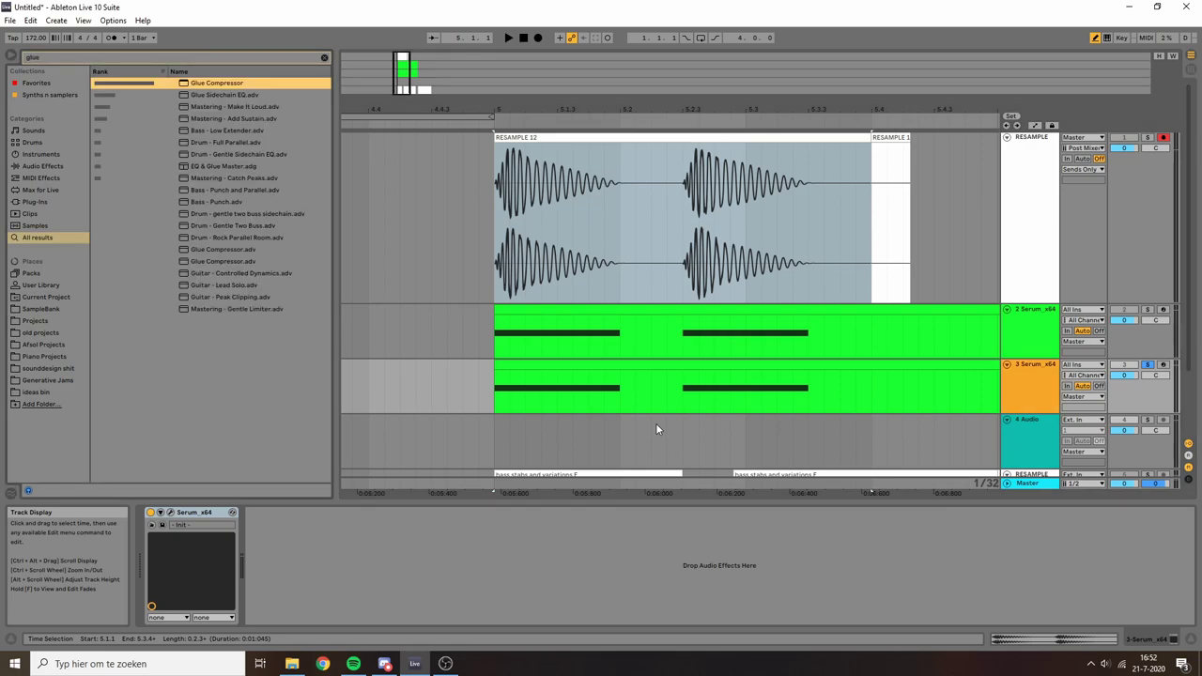
key("Return")
Set the Glue Compressor's threshold to -17.1 dB and makeup to 7.94 dB while auditioning the clip
key("space")
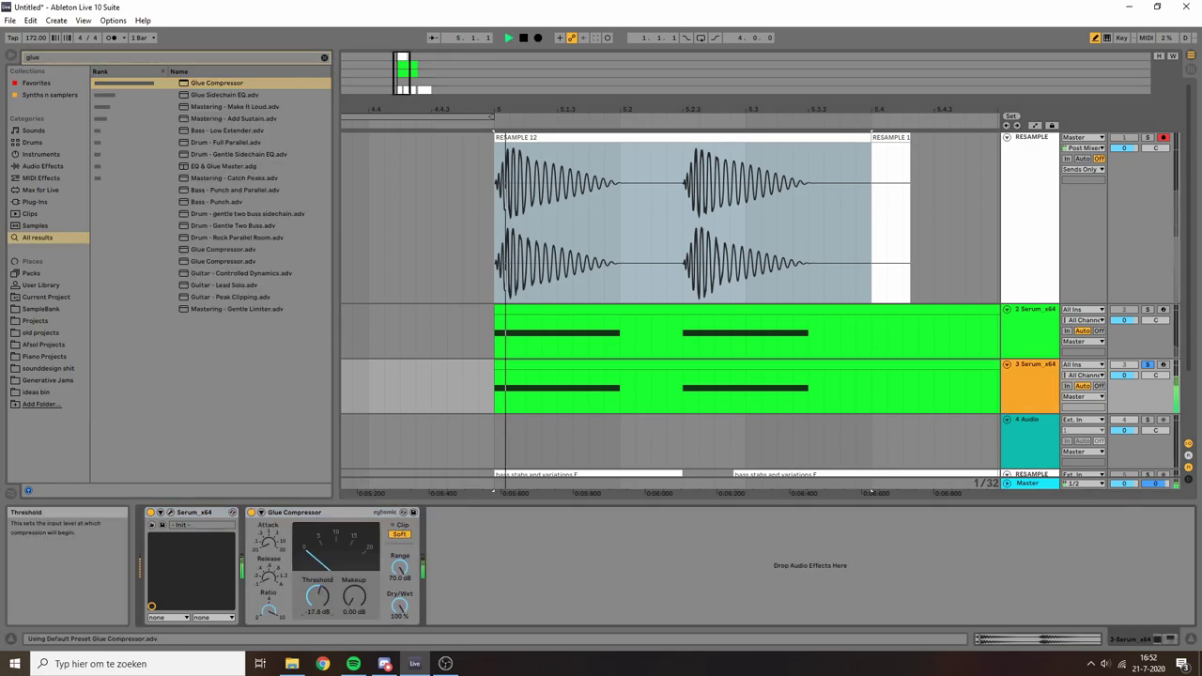
left_click_drag(319, 598, 320, 658)
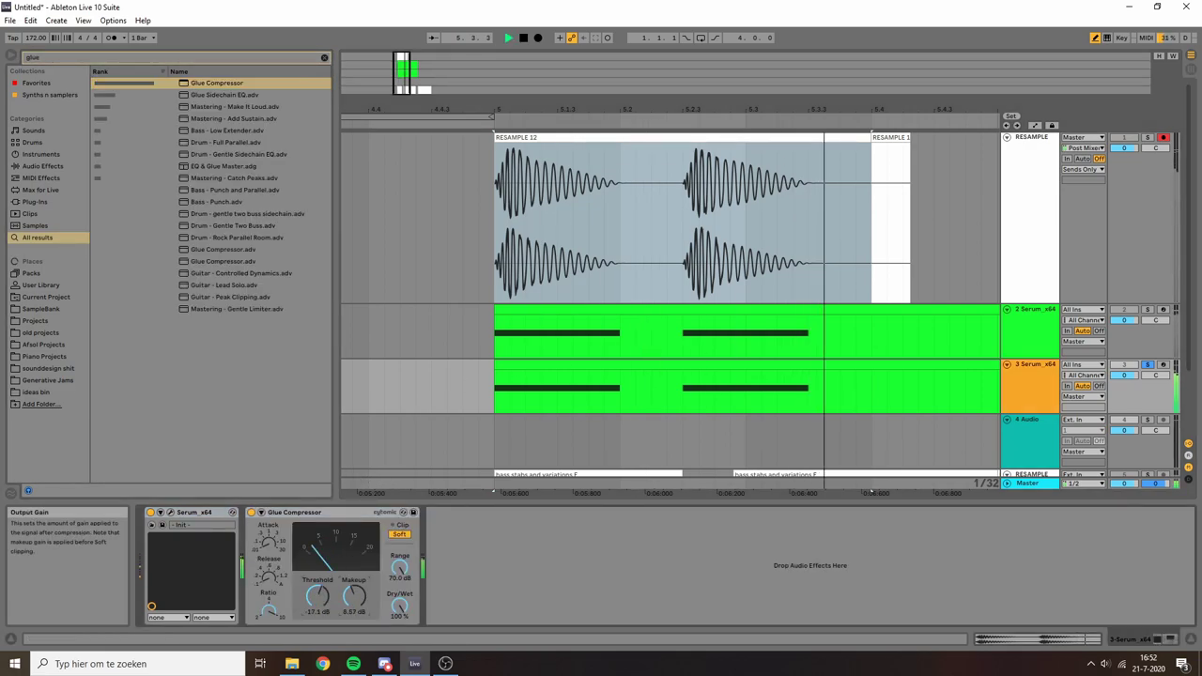
mouse_move(350, 604)
left_mouse_down()
mouse_move(362, 601)
mouse_move(358, 619)
left_mouse_up()
key("space")
key("space")
key("space")
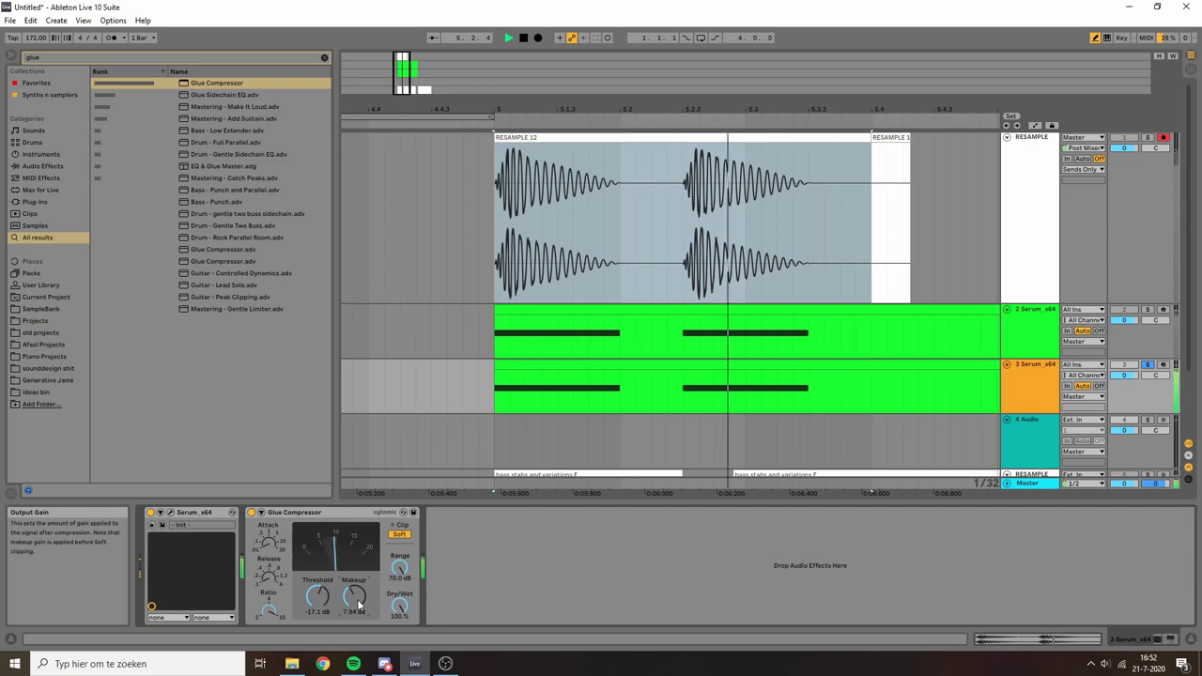
key("space")
Add a Limiter after the Glue Compressor and raise its gain to 6.40 dB while auditioning
key("ctrl+f")
type("lim")
key("Return")
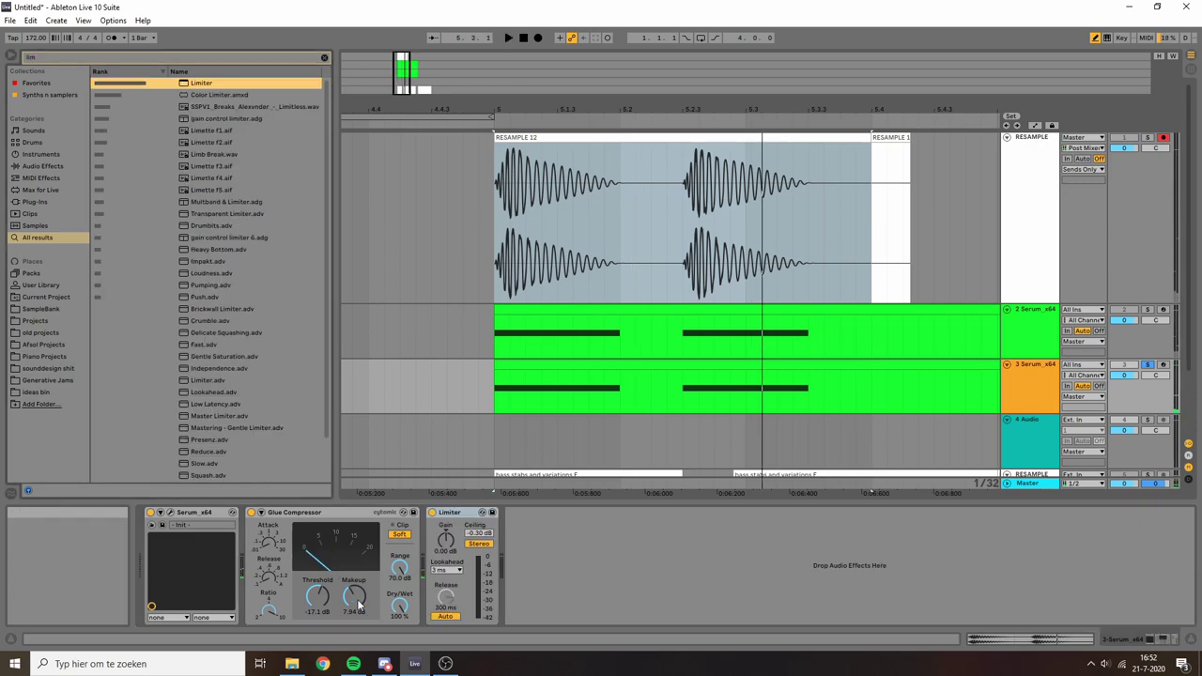
key("space")
left_click_drag(447, 551, 447, 536)
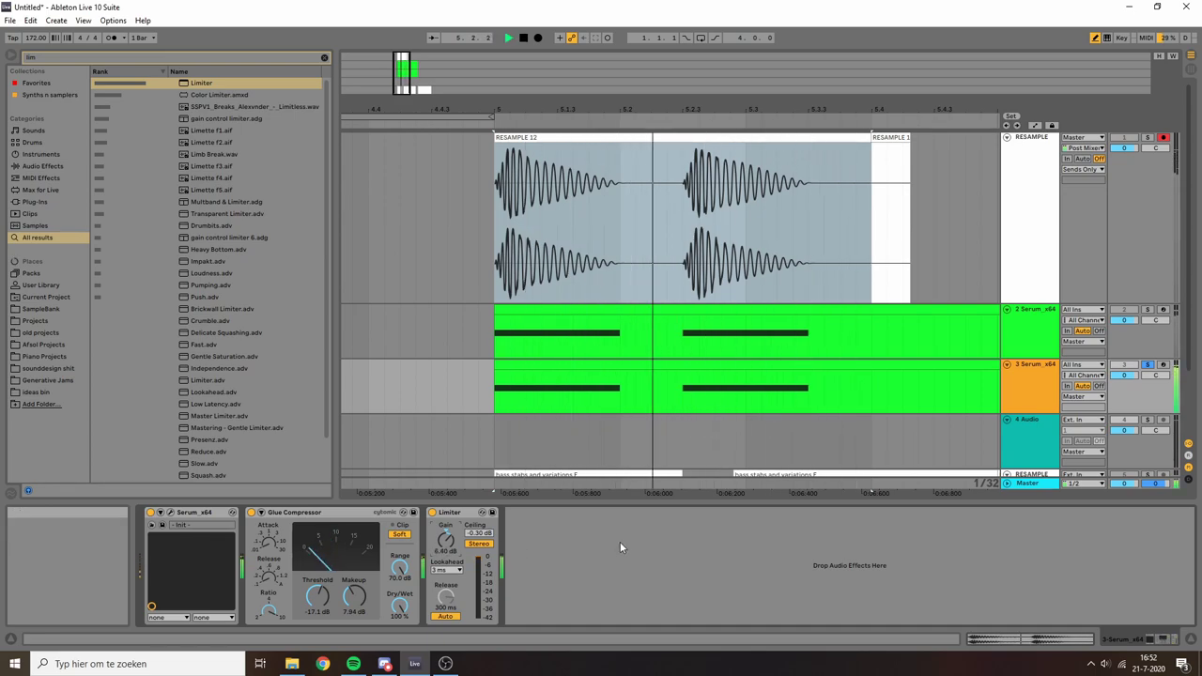
key("space")
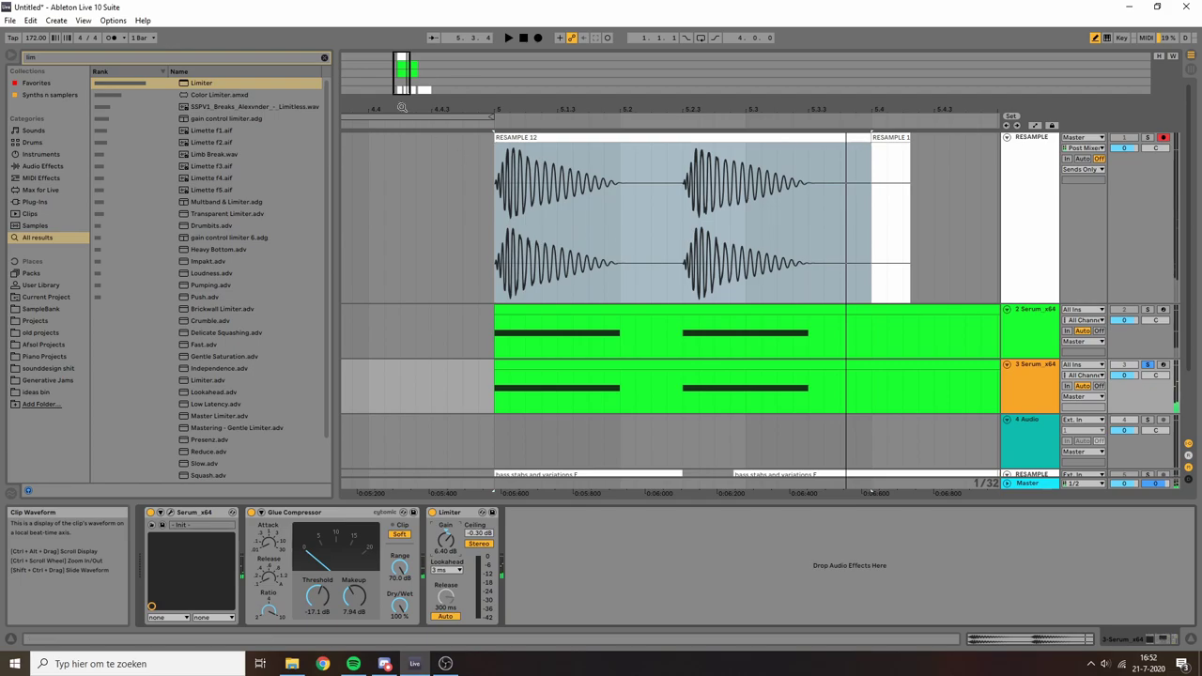
Record the compressed and limited stabs over the existing RESAMPLE clip and inspect the first stab's waveform
left_click(531, 138)
left_click(539, 39)
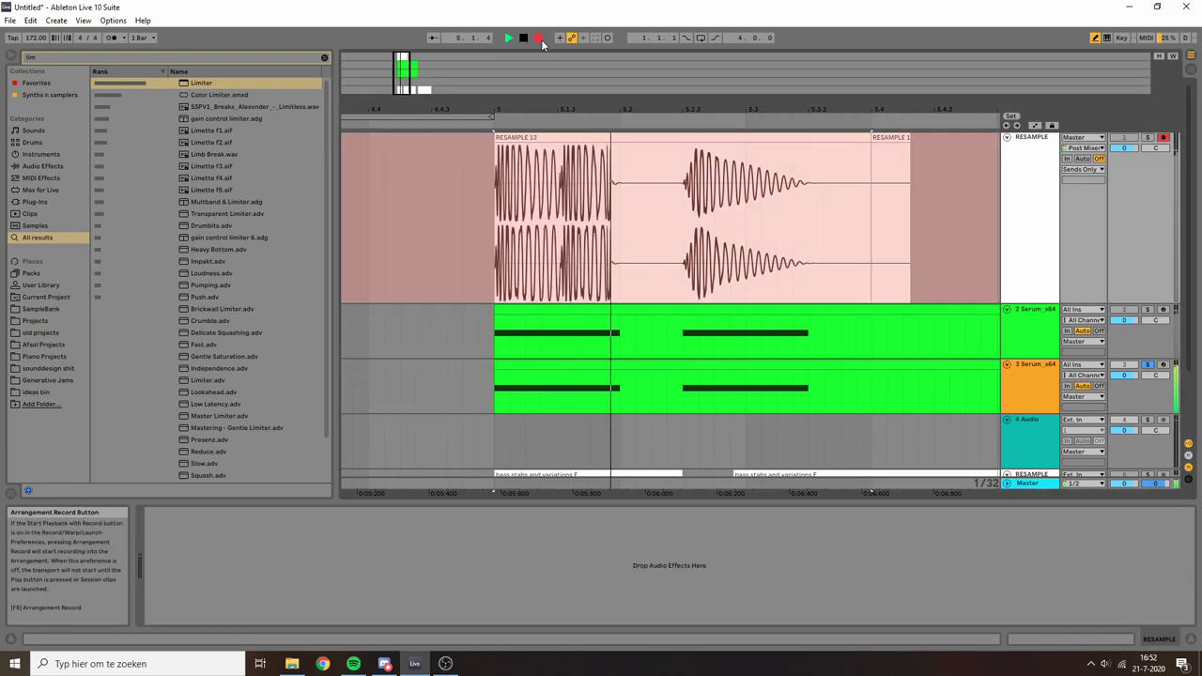
key("space")
left_click(508, 137)
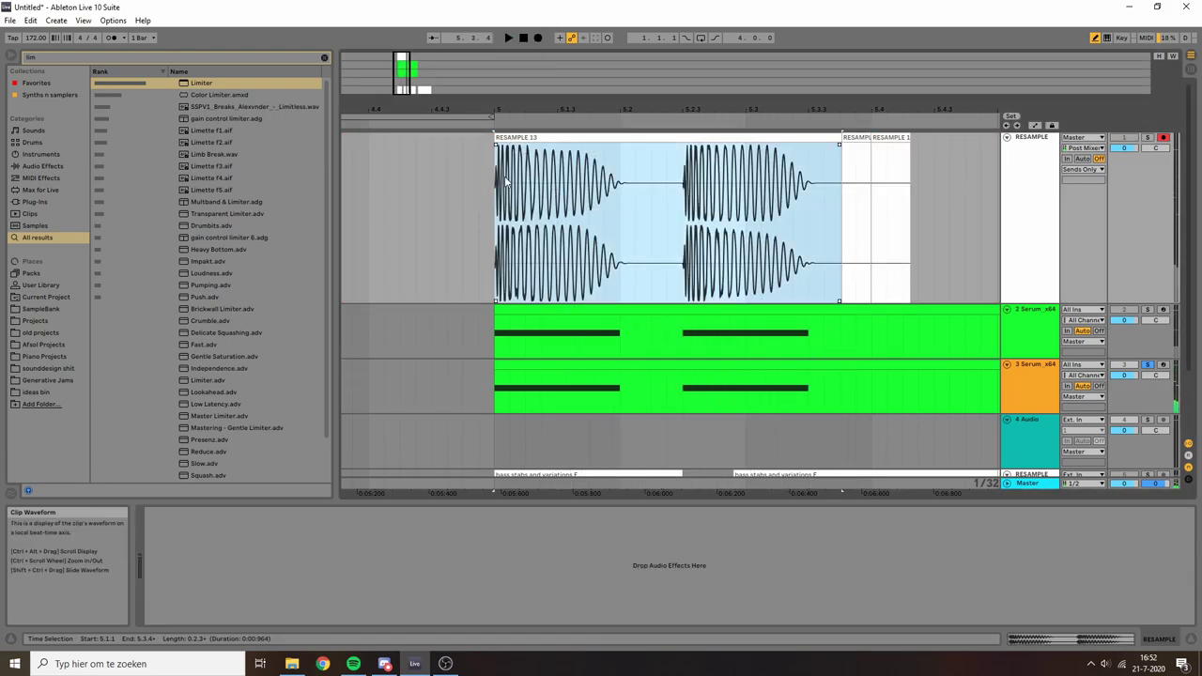
left_click_drag(553, 192, 620, 181)
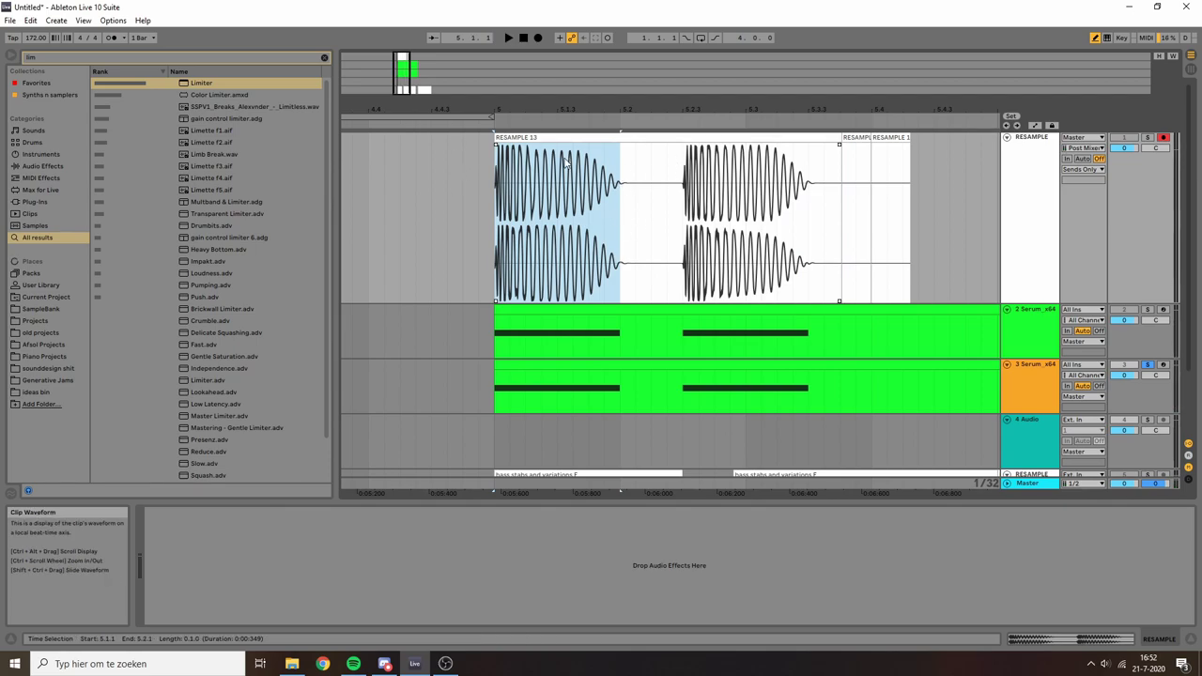
left_click_drag(496, 174, 613, 183)
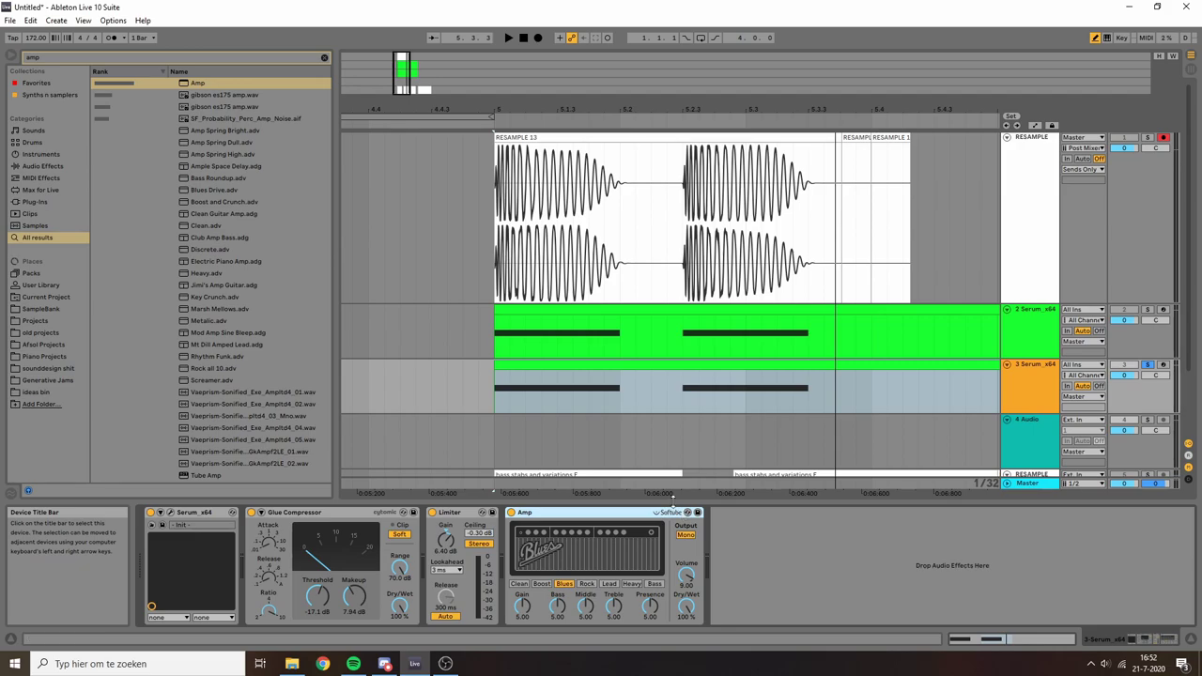
Set the Amp effect's output to Dual and try the Lead amp model while auditioning the clip
left_click(685, 536)
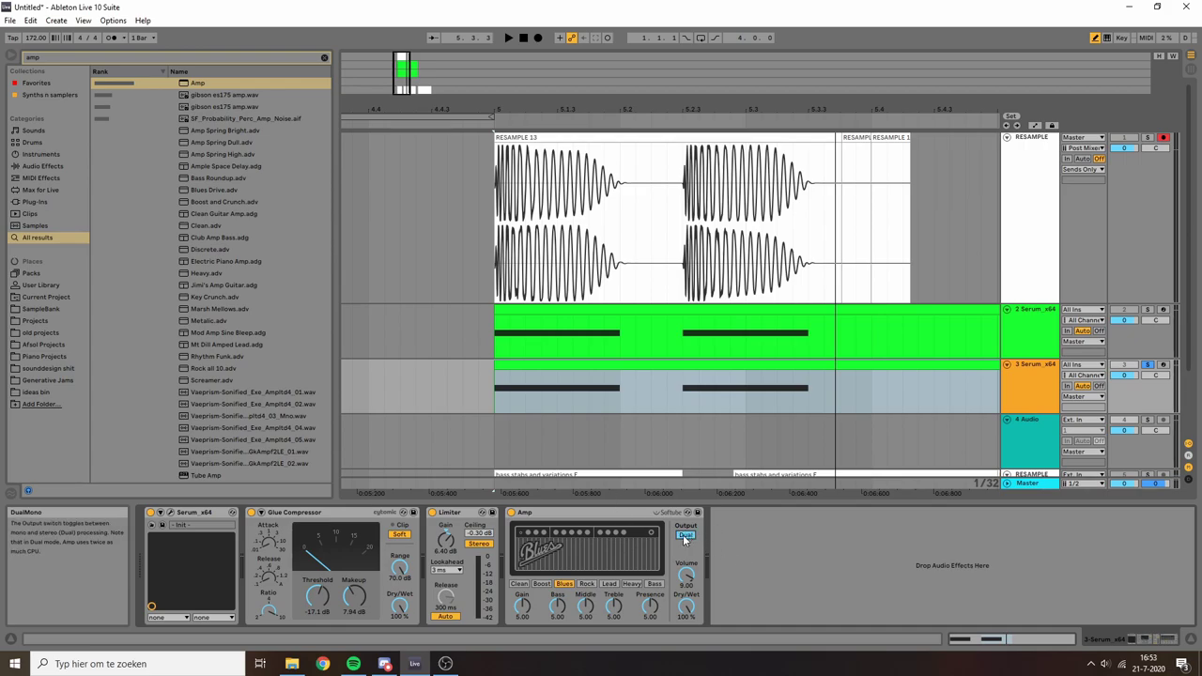
key("space")
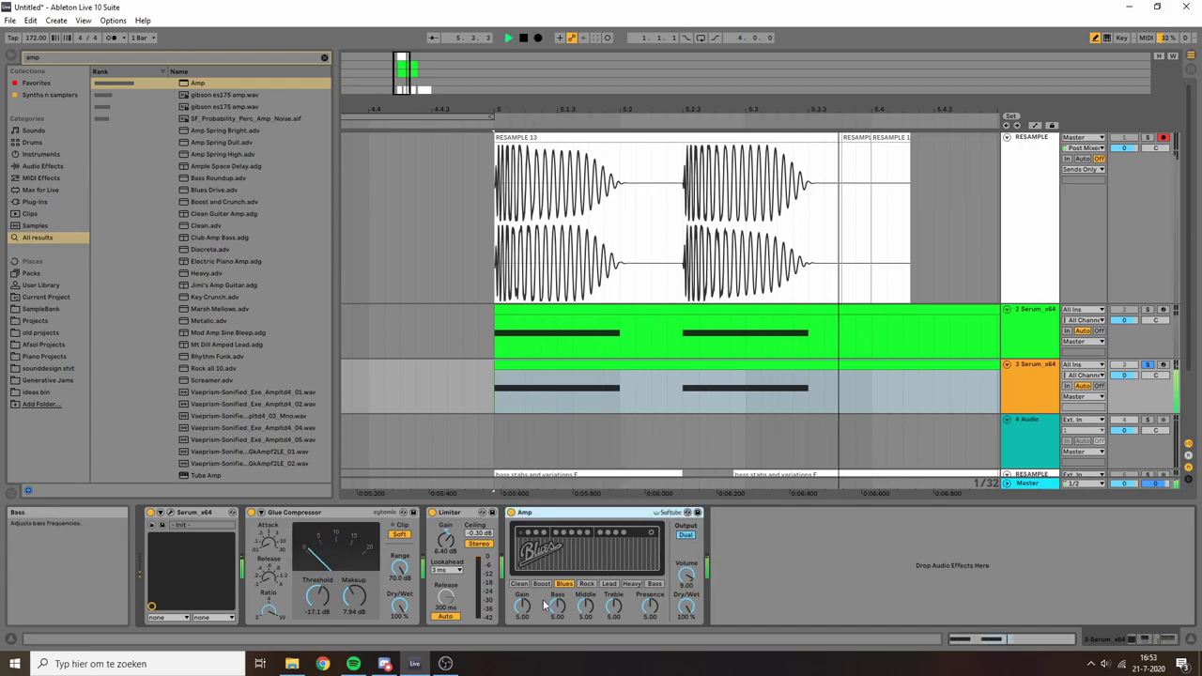
left_click(609, 584)
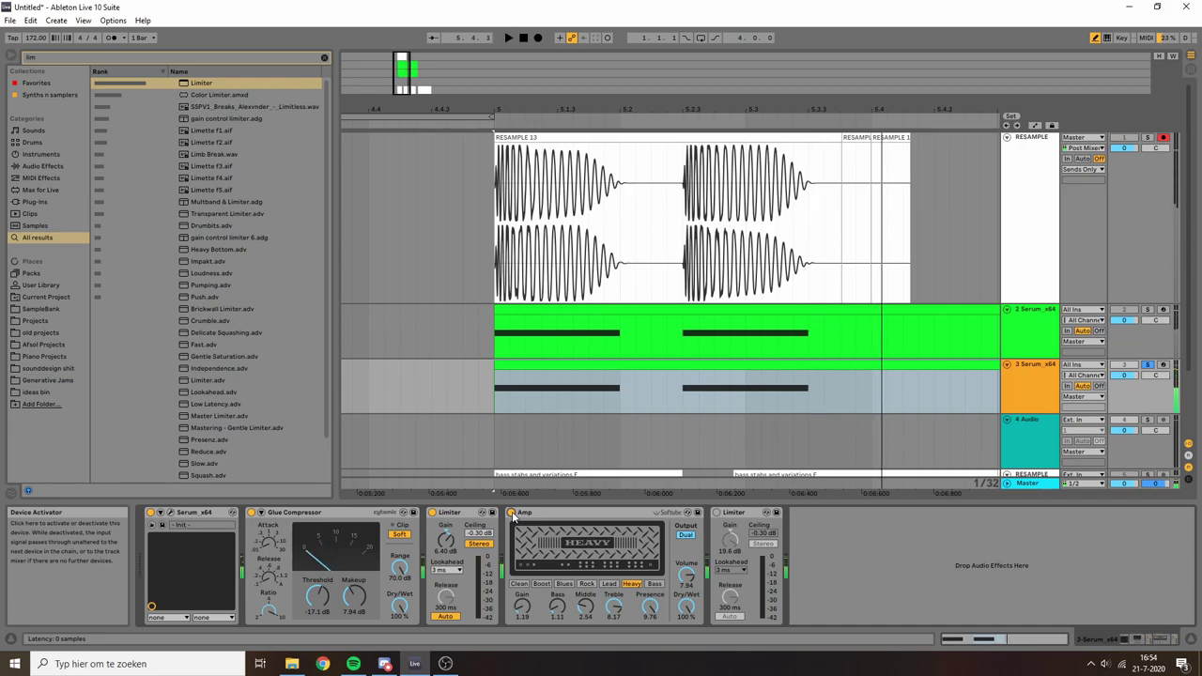
Reopen Serum on the third track, bend the LFO 1 to Fil Cutoff modulation curve further inward in the matrix, and audition the clip
key("space")
left_click(752, 365)
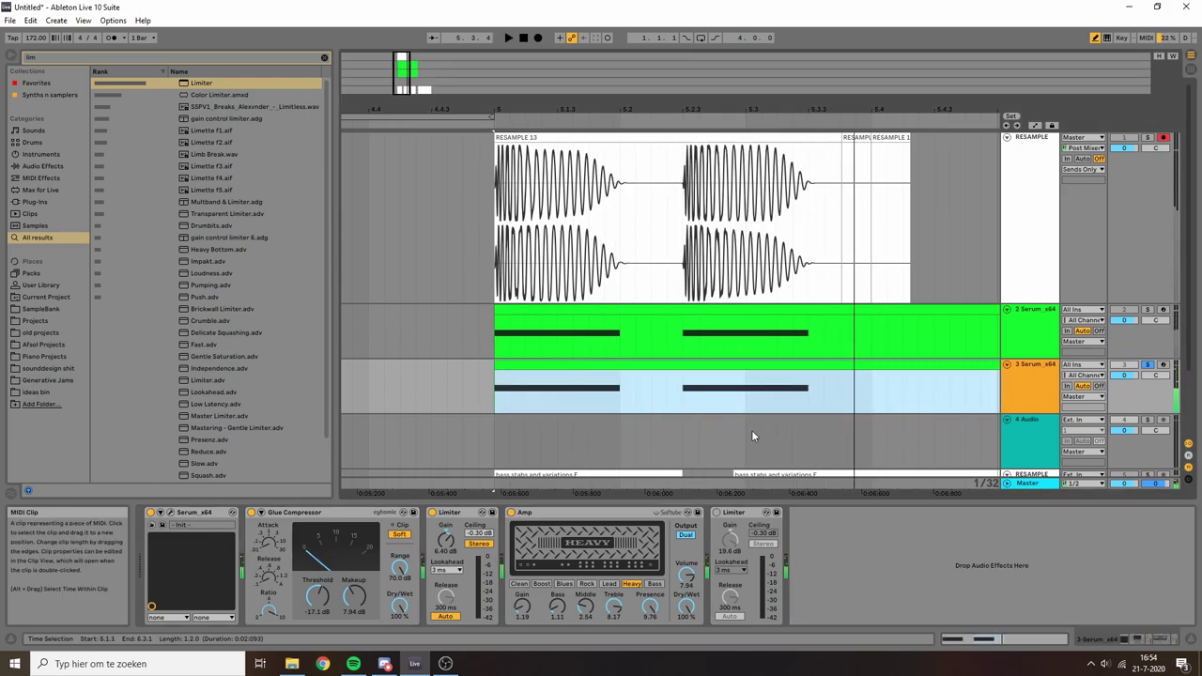
left_click(171, 512)
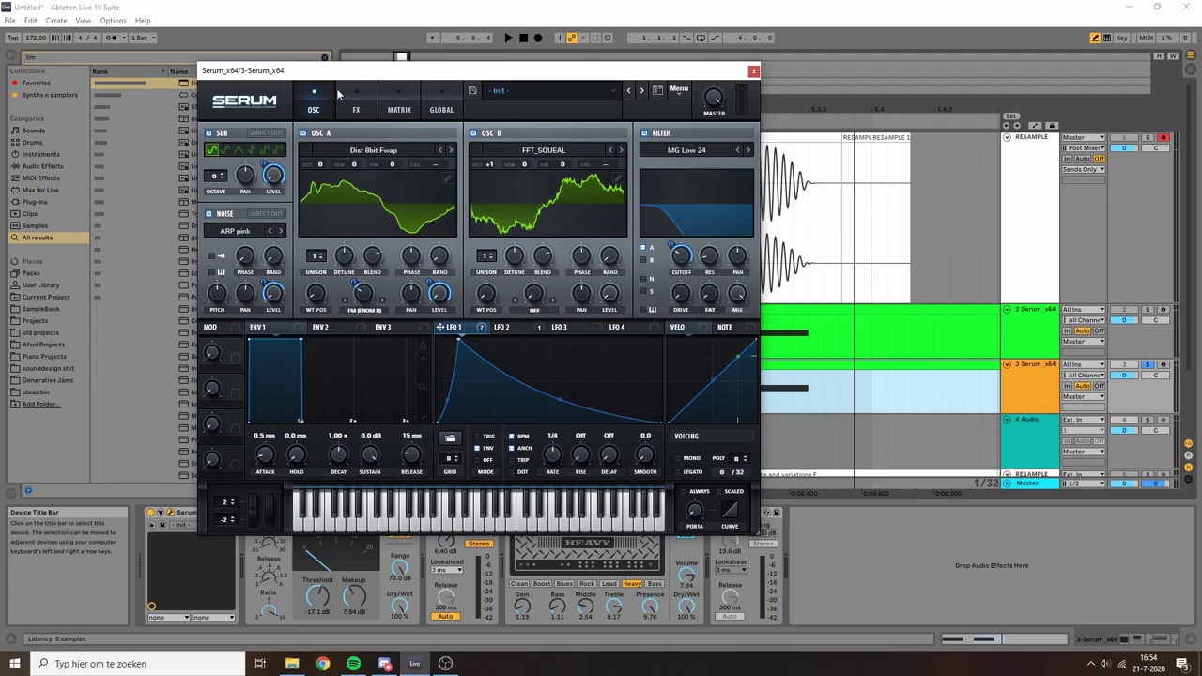
left_click(394, 106)
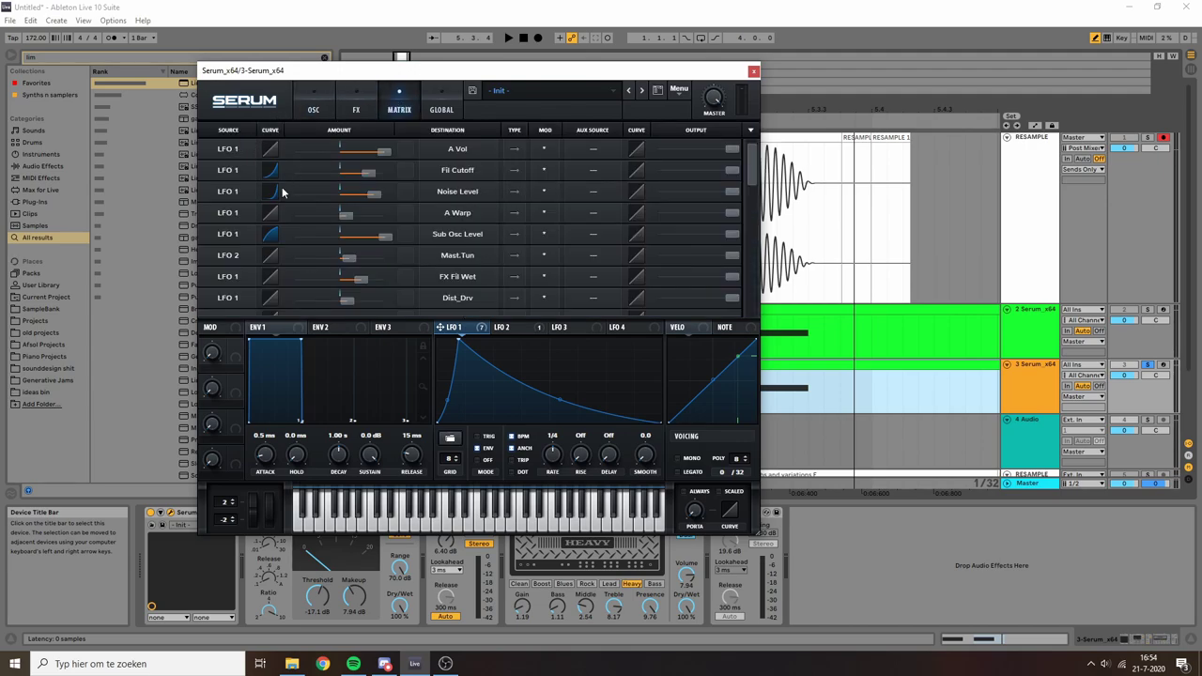
left_click_drag(273, 176, 279, 189)
key("space")
key("space")
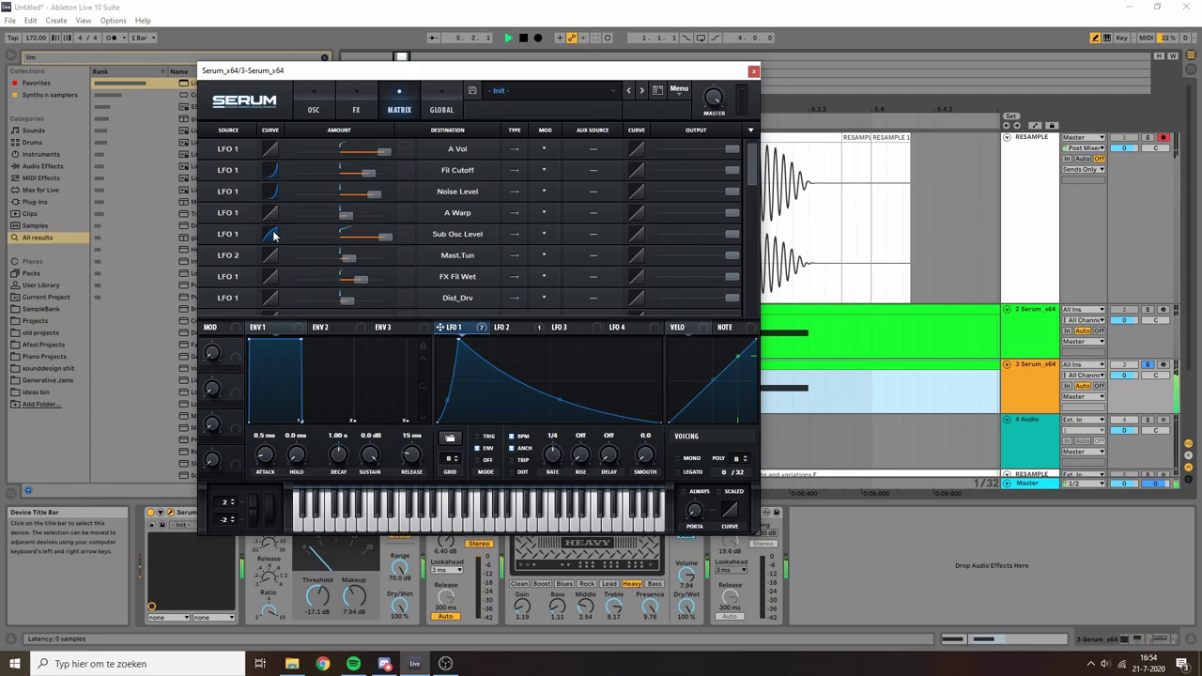
Fine-tune the Chorus feedback in Serum's effects rack on the third track while auditioning the clip
left_click(363, 107)
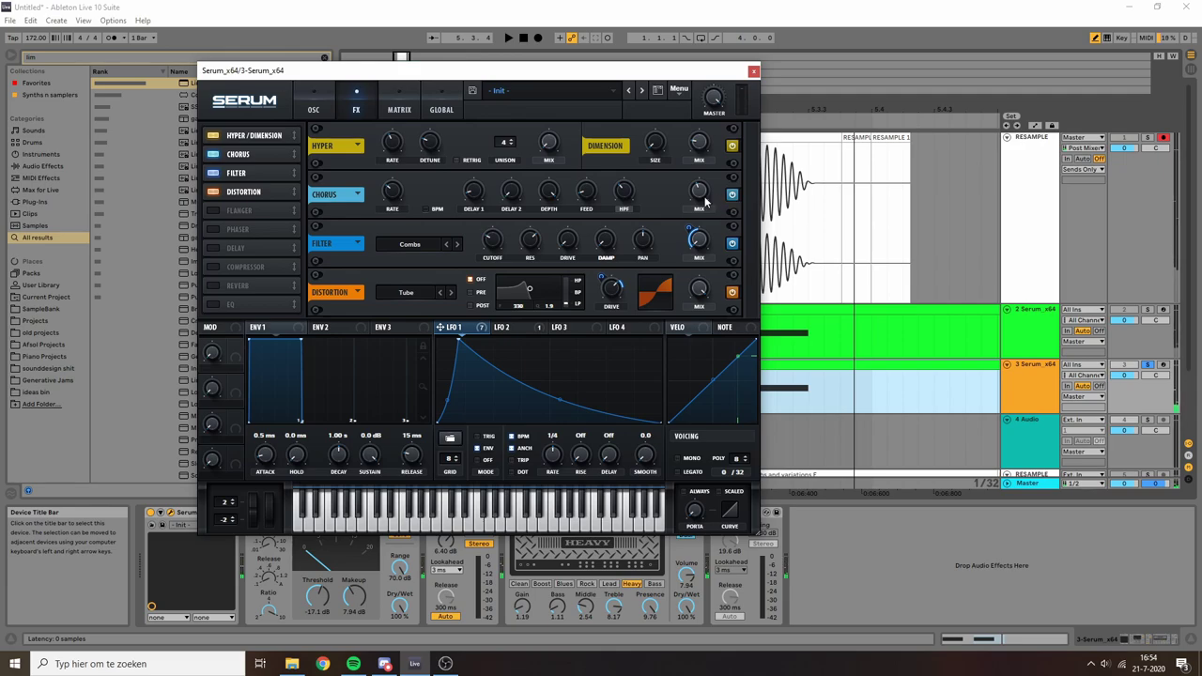
mouse_move(587, 194)
key("space")
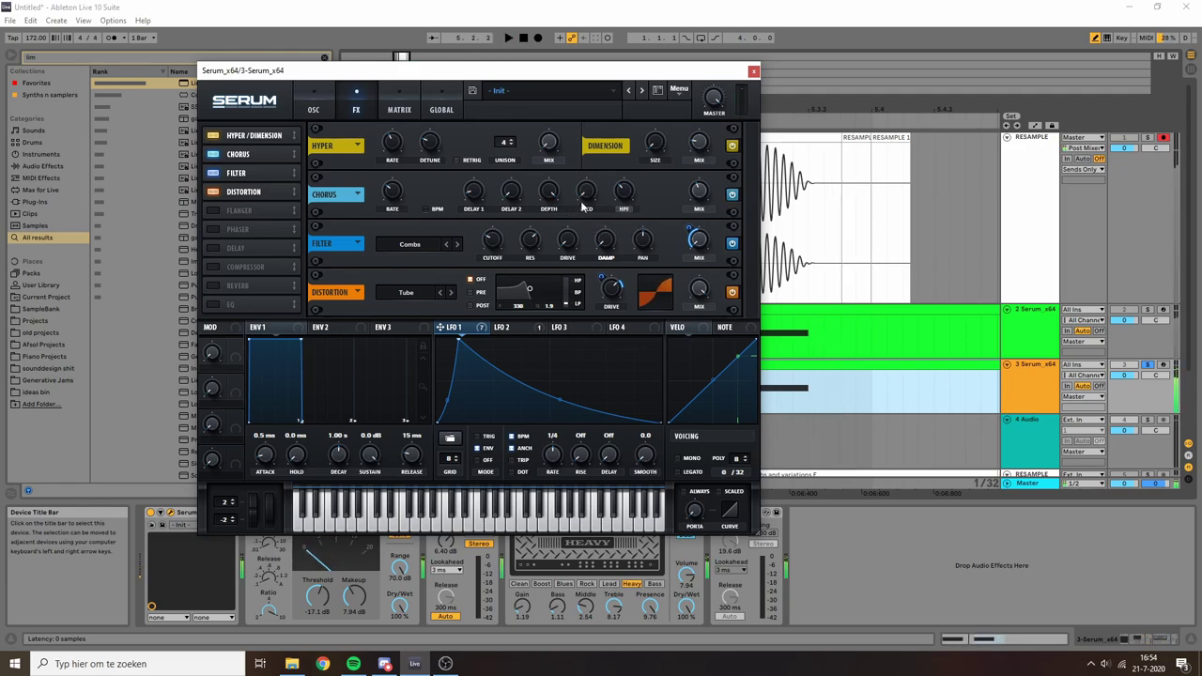
key("space")
key("space")
key("space")
mouse_move(590, 200)
left_mouse_down()
mouse_move(591, 111)
mouse_move(597, 222)
mouse_move(597, 202)
left_mouse_up()
key("space")
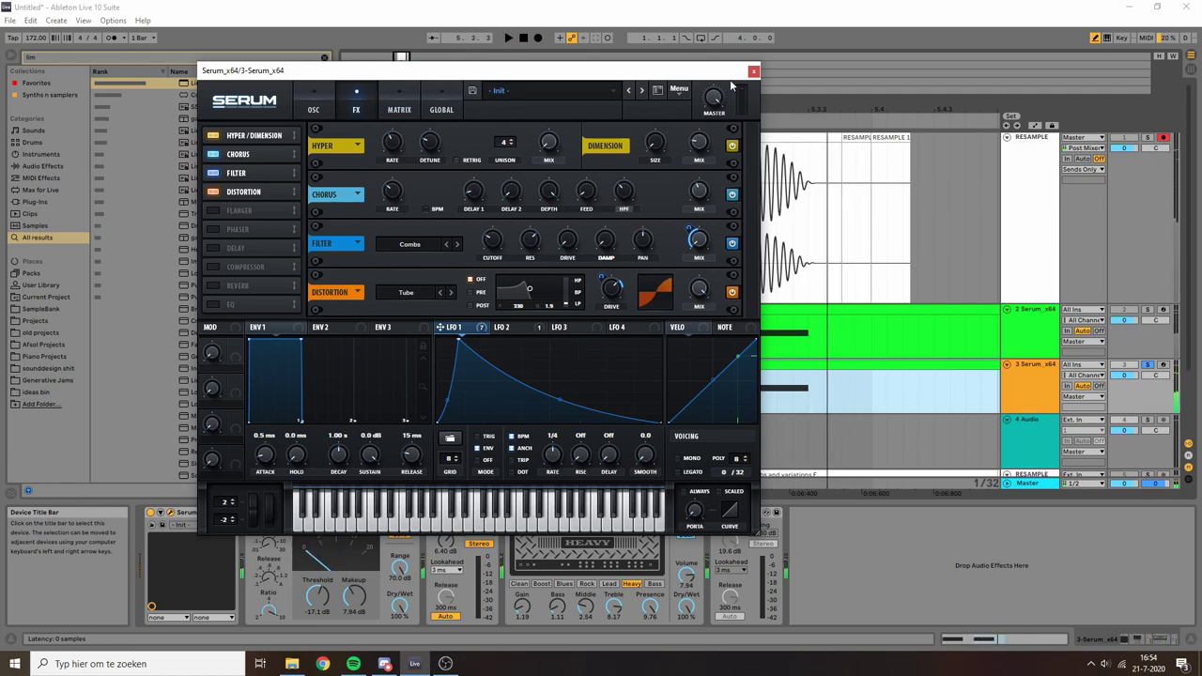
key("space")
key("space")
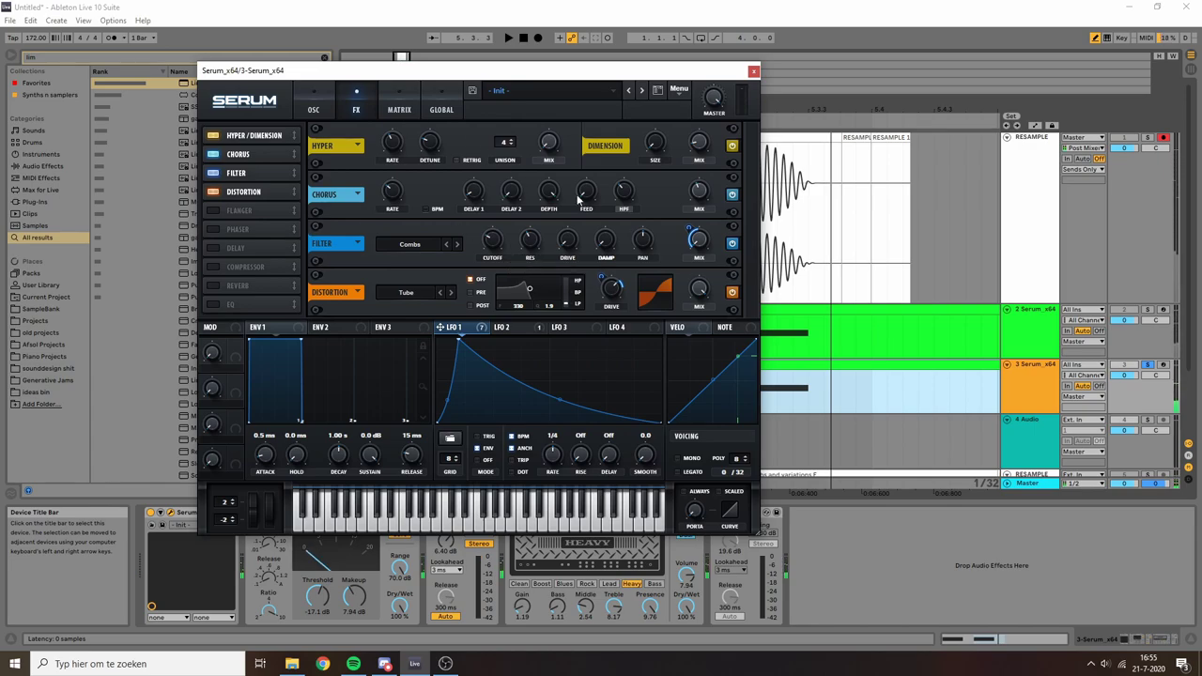
key("space")
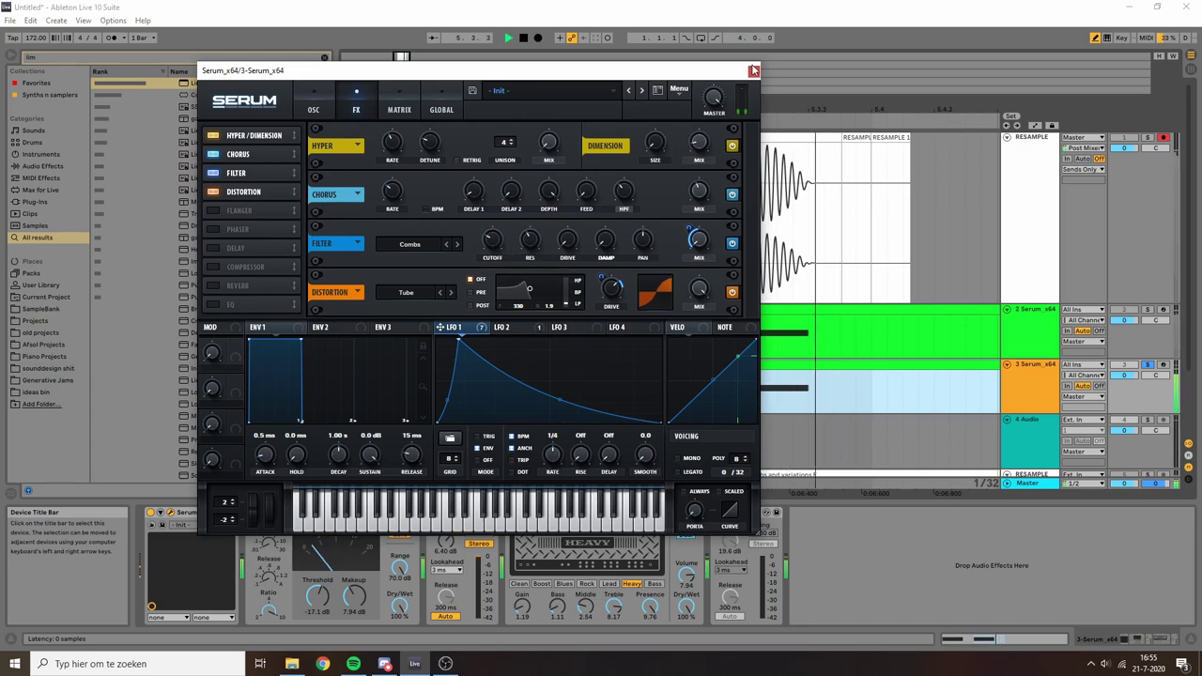
Close Serum, add a Vocoder at the end of the third track's device chain and set its lower range limit to 20 Hz
left_click(754, 73)
left_click(618, 487)
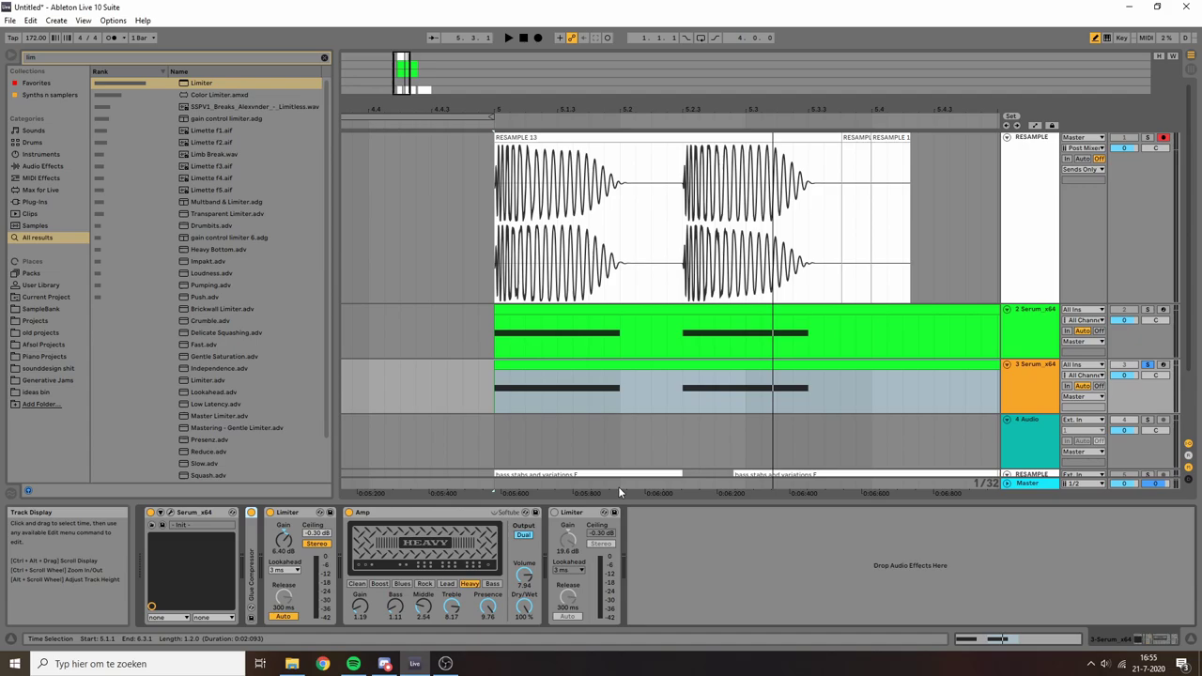
key("ctrl+f")
type("vocoder")
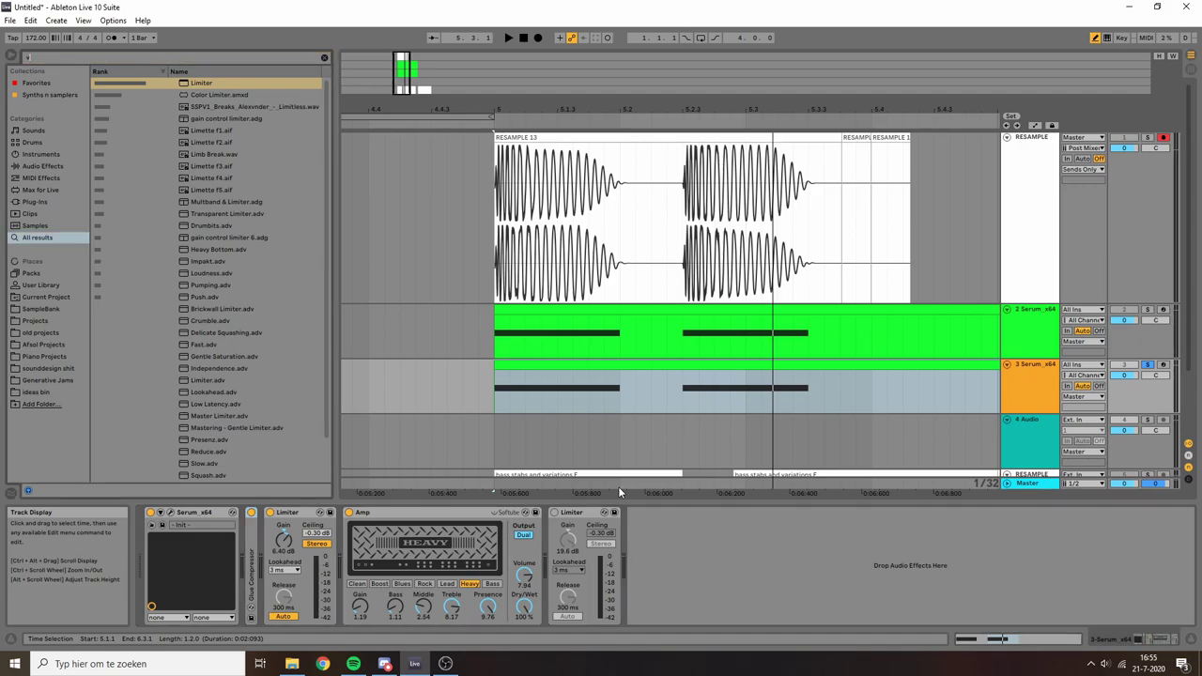
key("Return")
key("space")
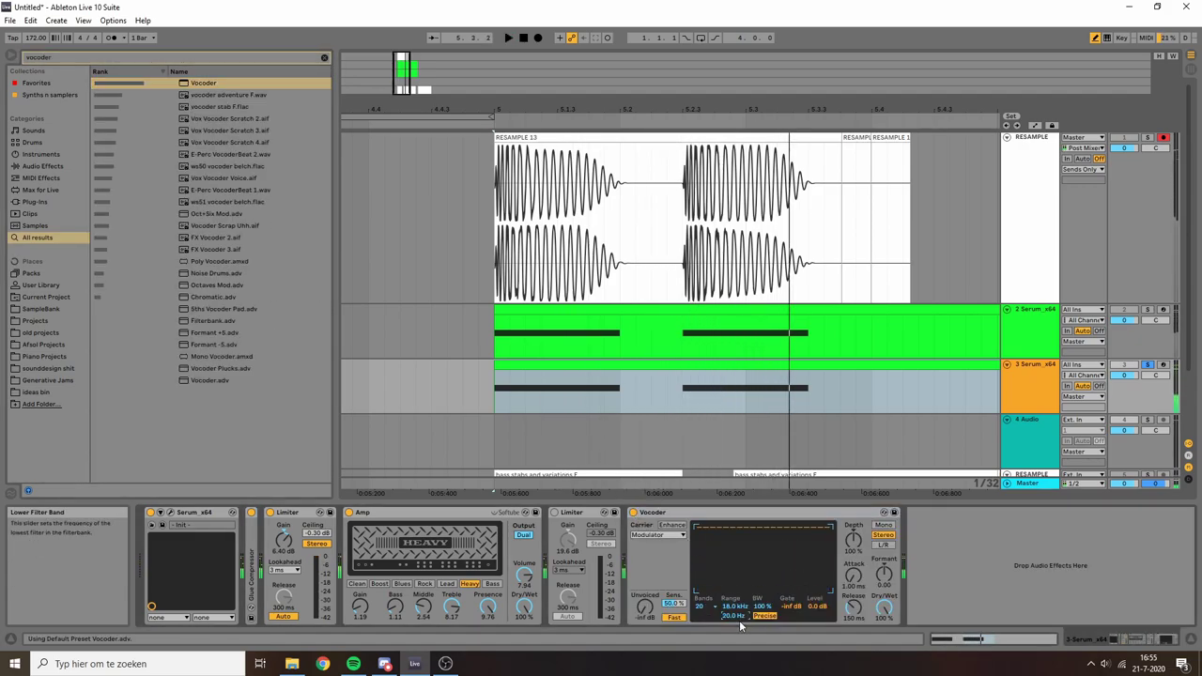
left_click_drag(735, 617, 734, 631)
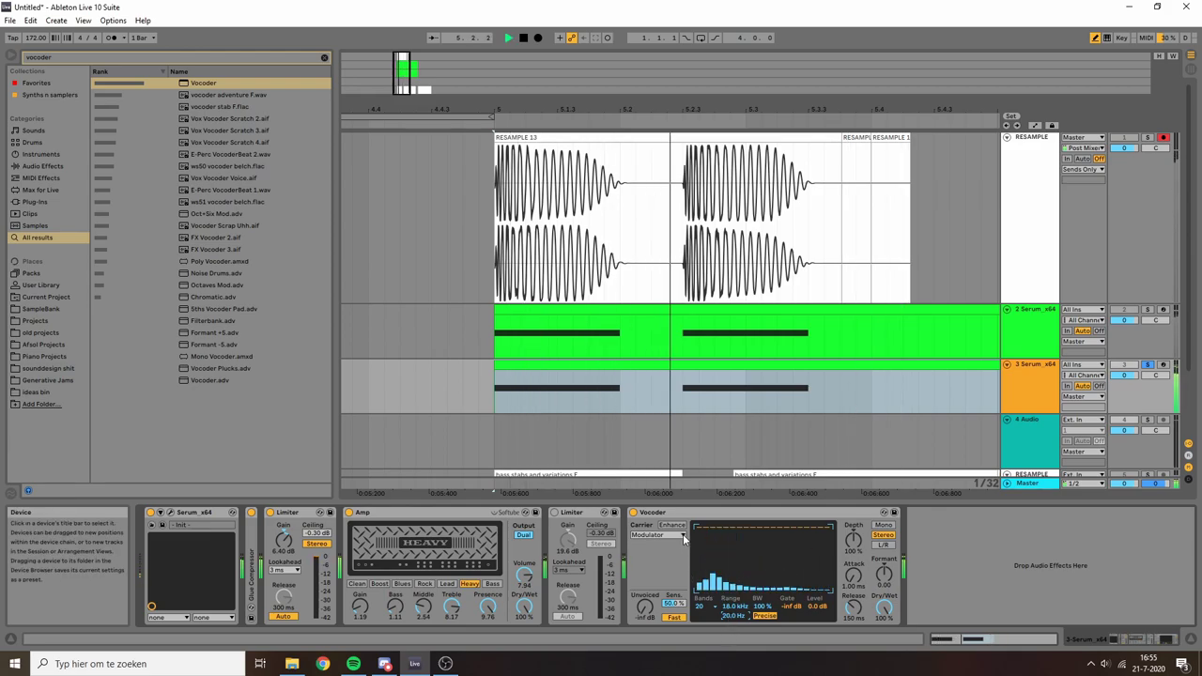
key("space")
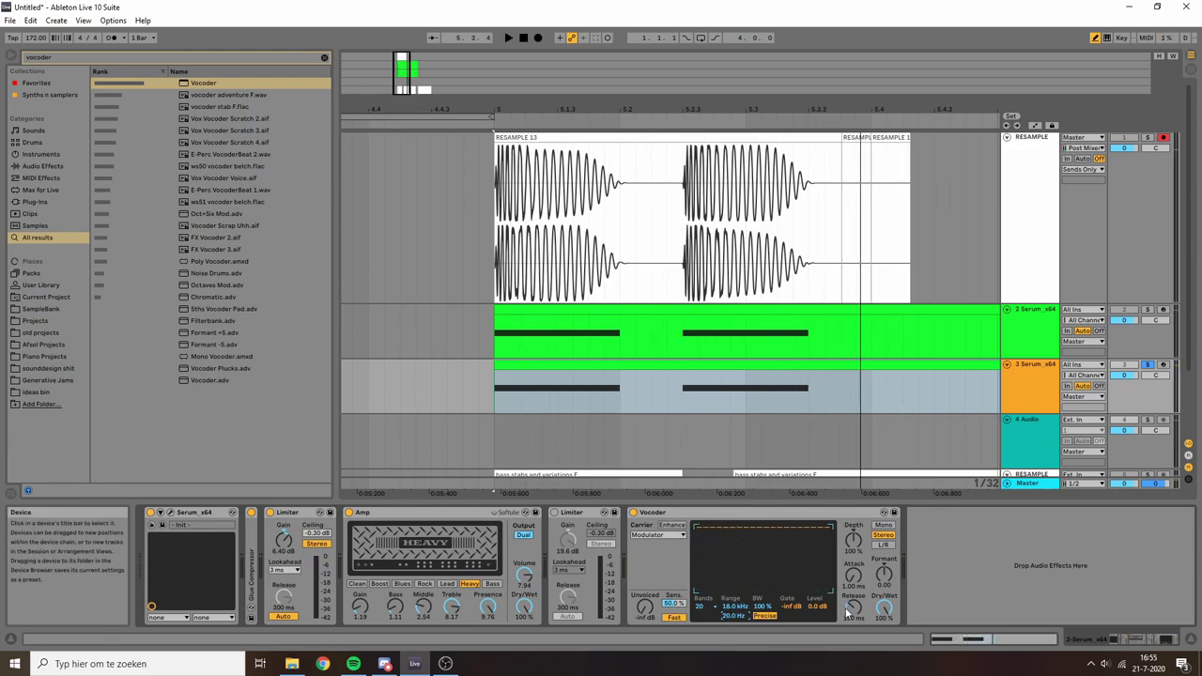
Set the Vocoder's release to 112 ms while auditioning the clip
key("space")
left_click_drag(854, 608, 854, 613)
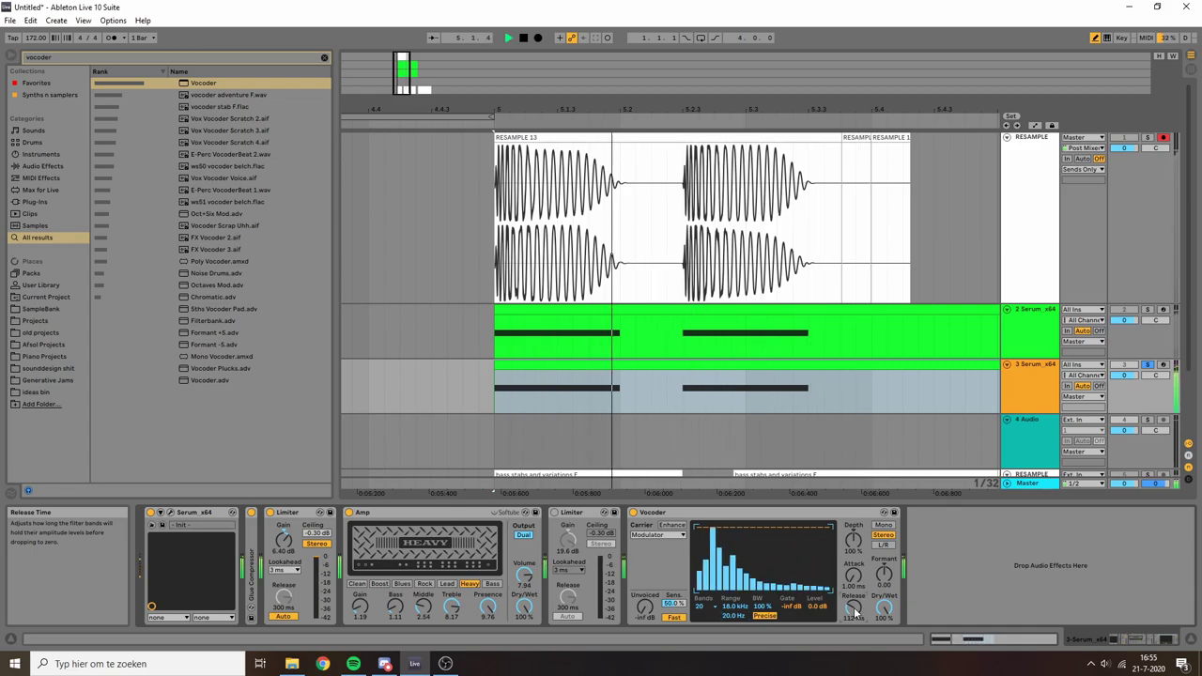
key("space")
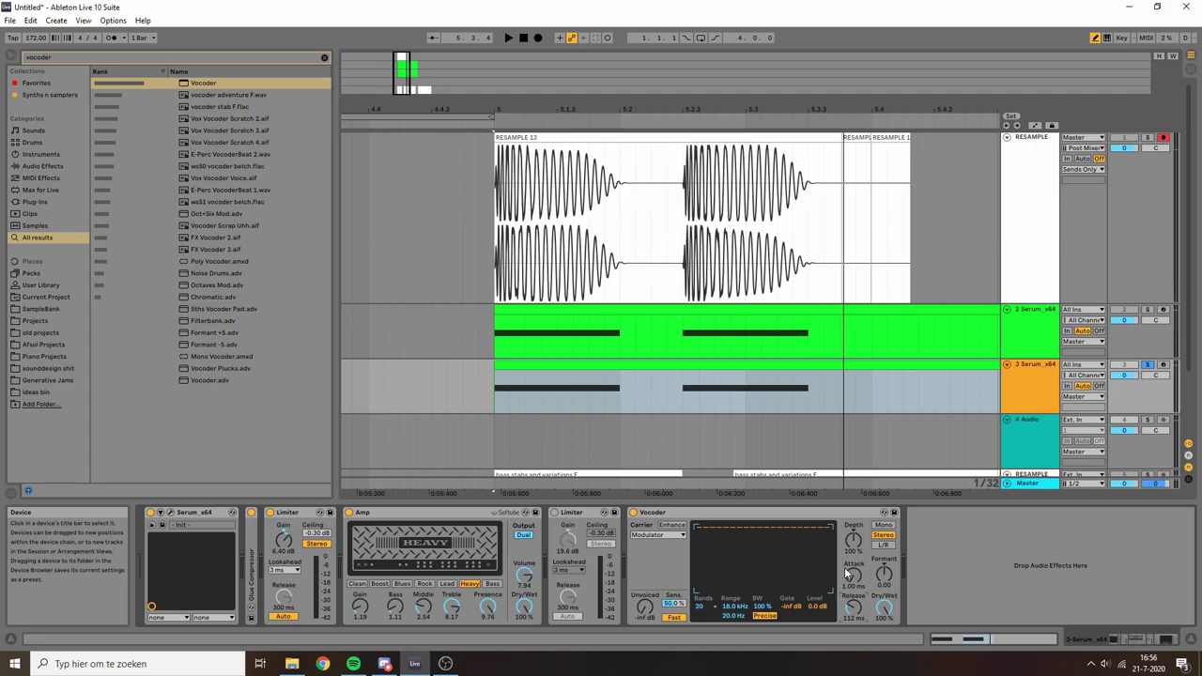
key("space")
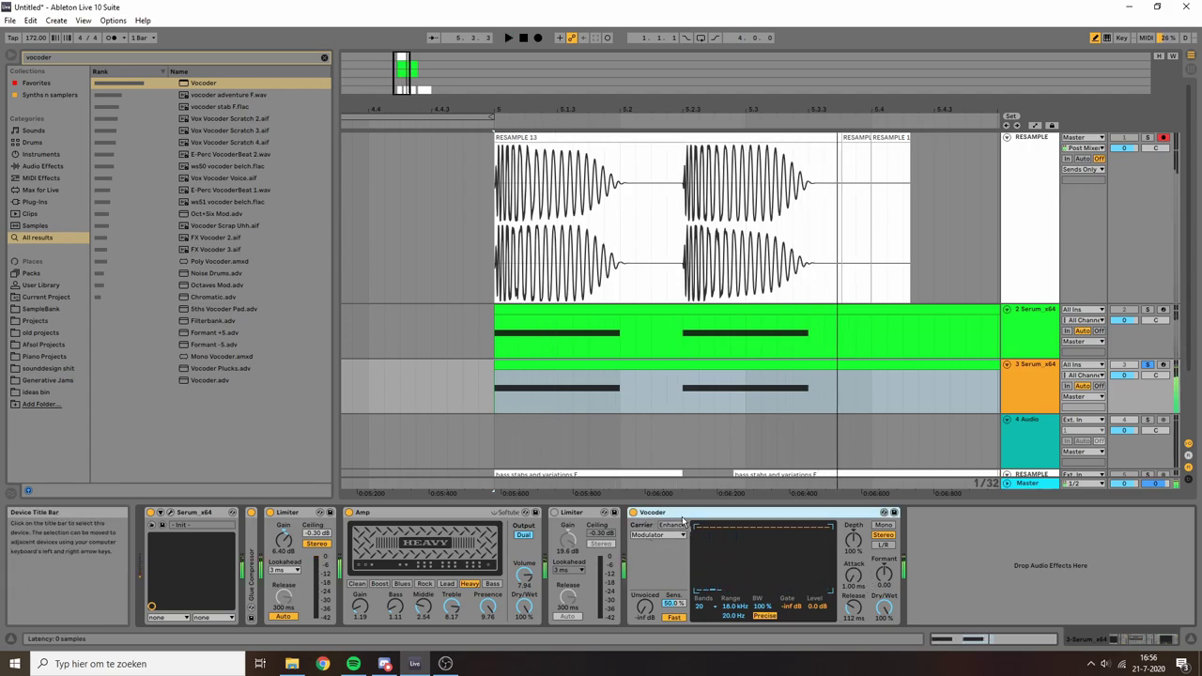
Move the Vocoder between the Amp and the last Limiter, and compare the sound with the Vocoder off and on
left_click_drag(683, 515, 564, 515)
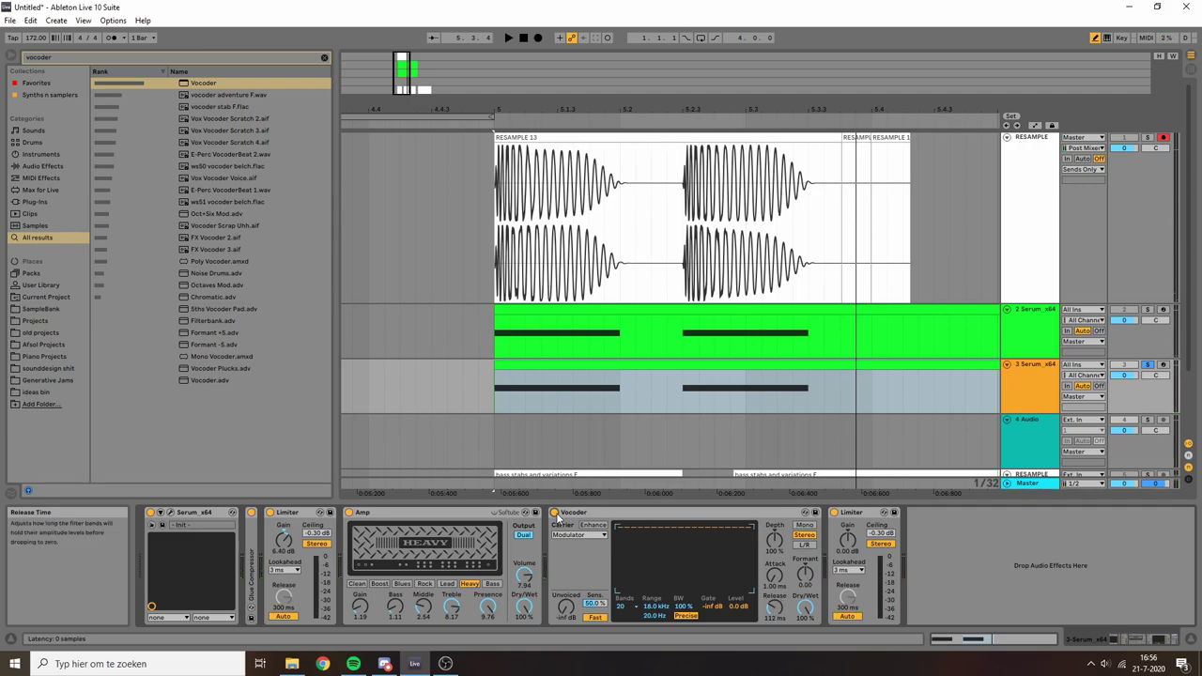
left_click(555, 513)
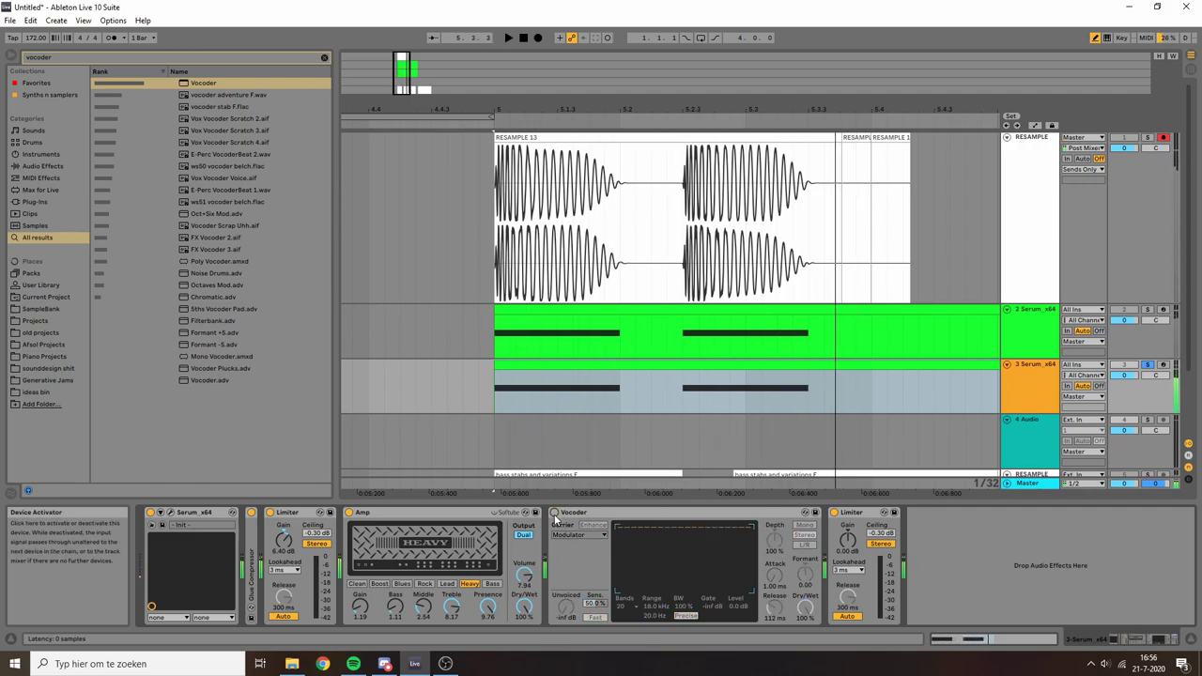
left_click(555, 513)
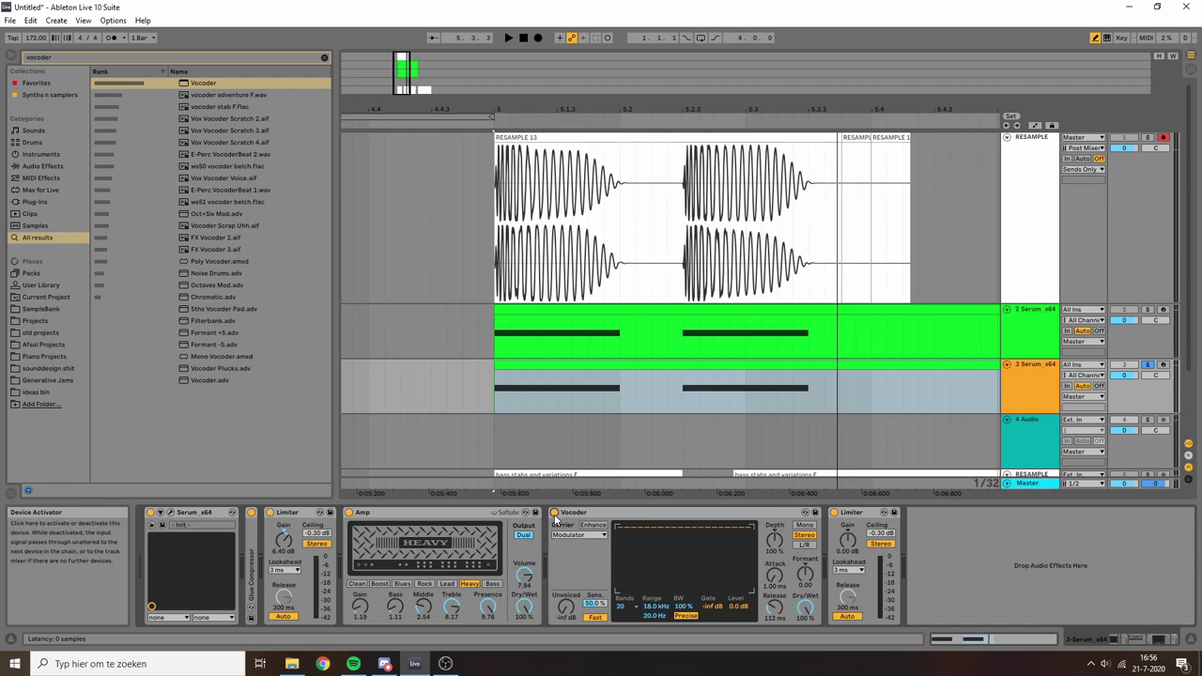
key("space")
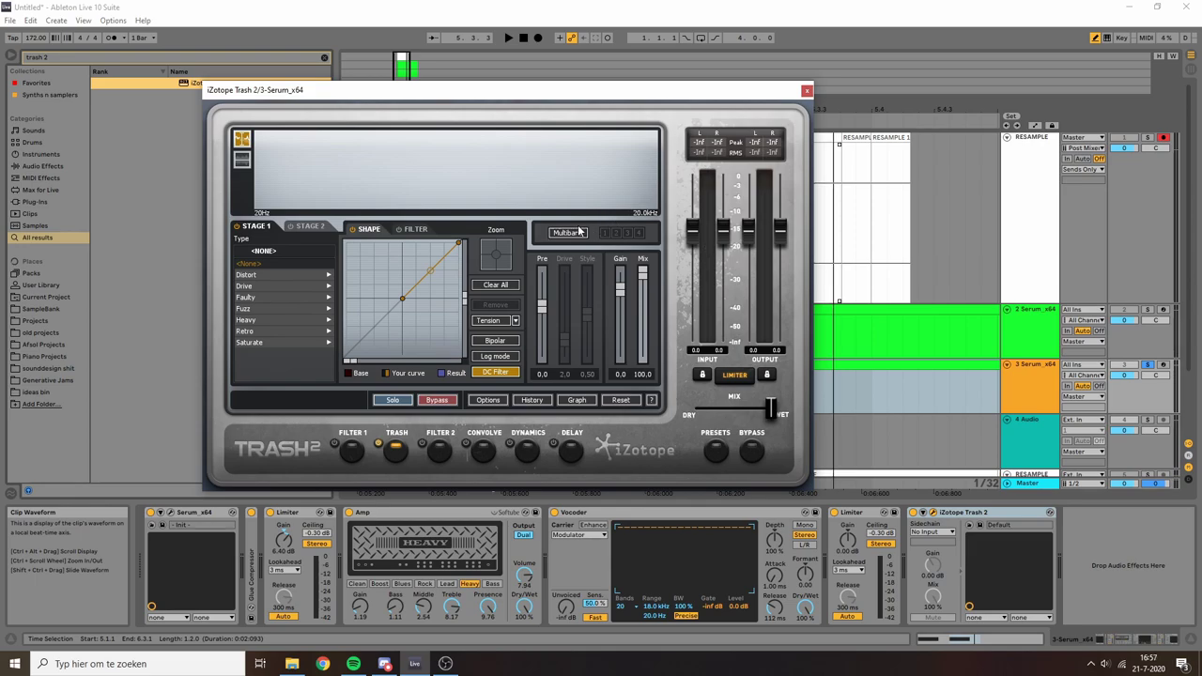
Enable multiband processing in iZotope Trash 2 and select the third band, above 2 kHz
left_click(568, 232)
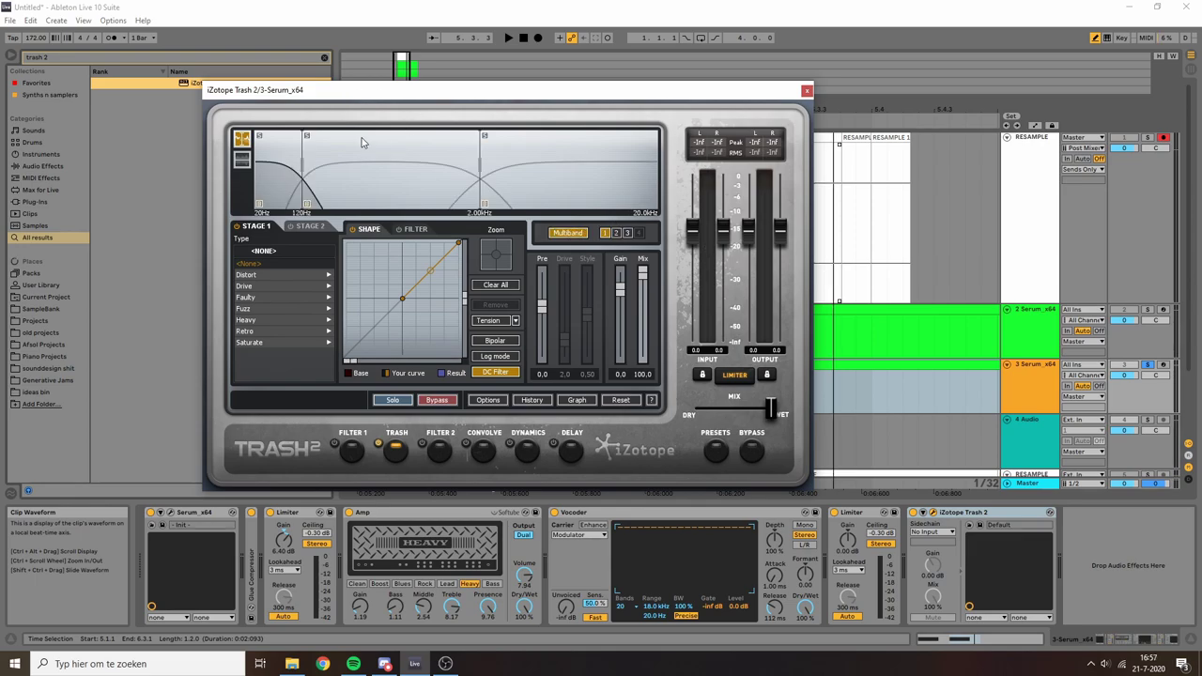
left_click_drag(368, 99, 406, 101)
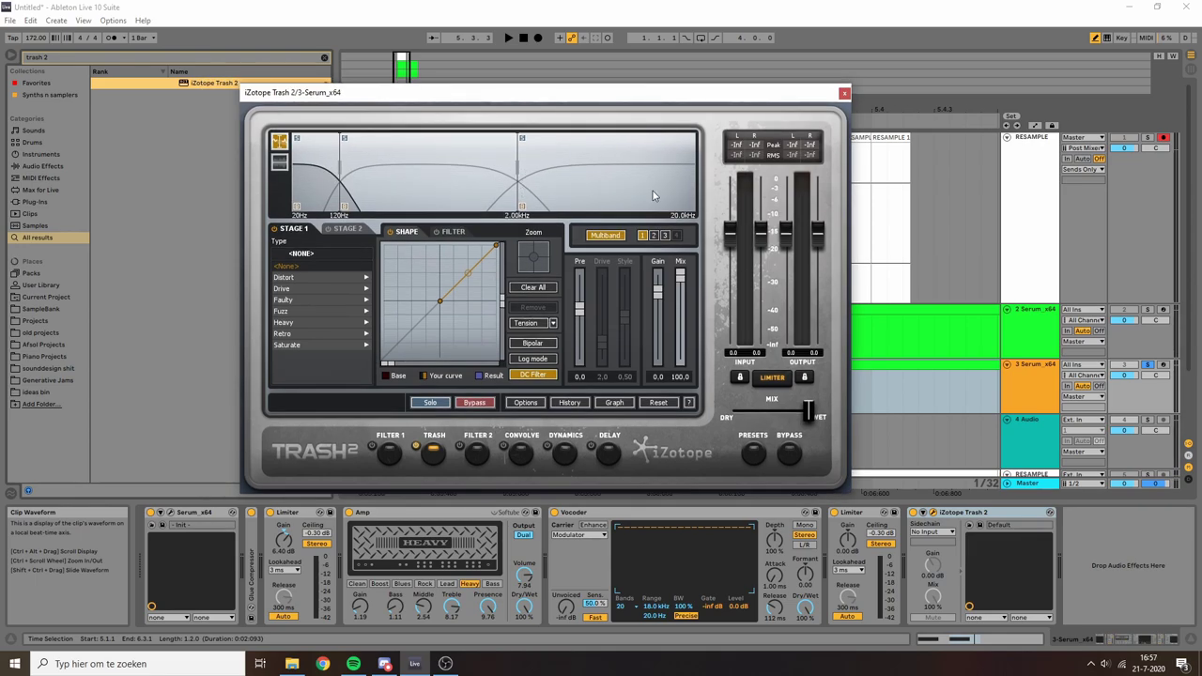
left_click(665, 236)
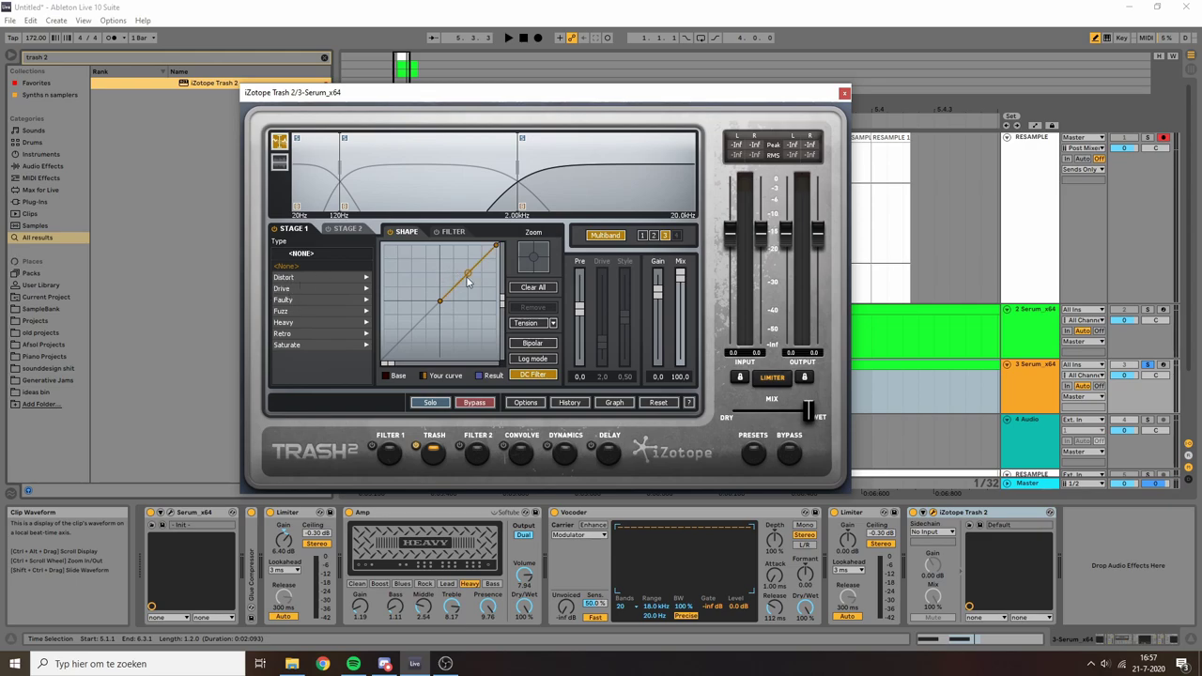
Try an upward-bent waveshaping curve with an added node on Trash 2's third band and audition it
left_click(543, 249)
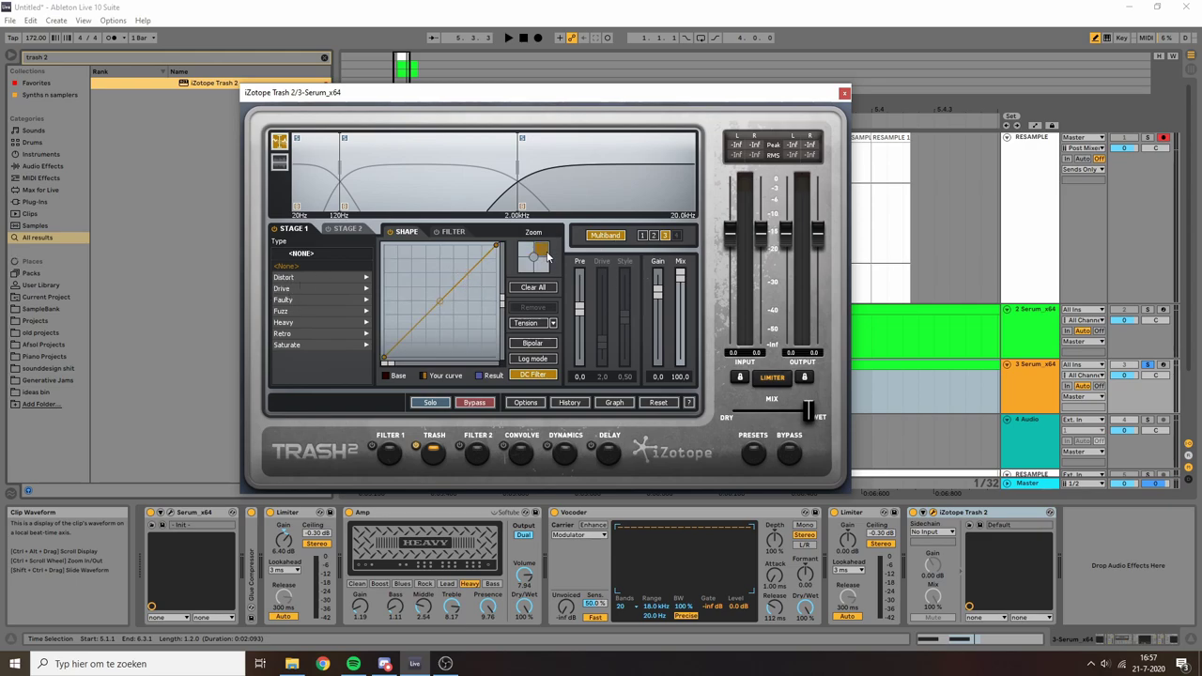
left_click(431, 317)
left_click_drag(410, 324, 408, 318)
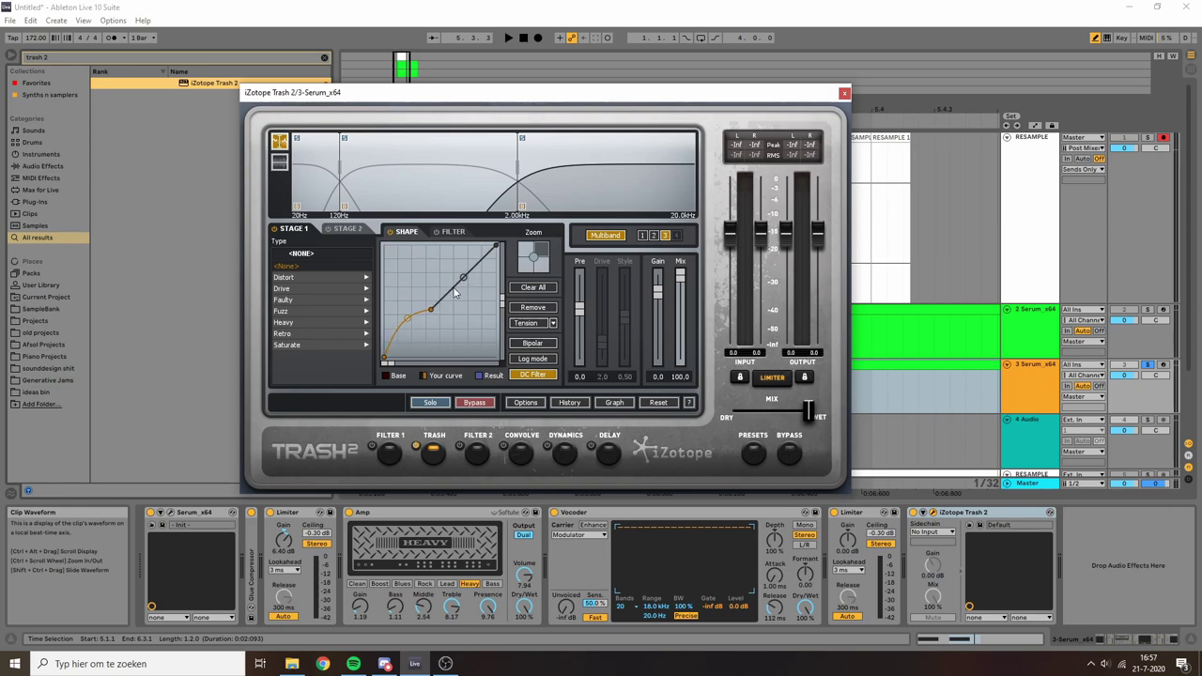
left_click_drag(463, 278, 398, 298)
key("space")
key("space")
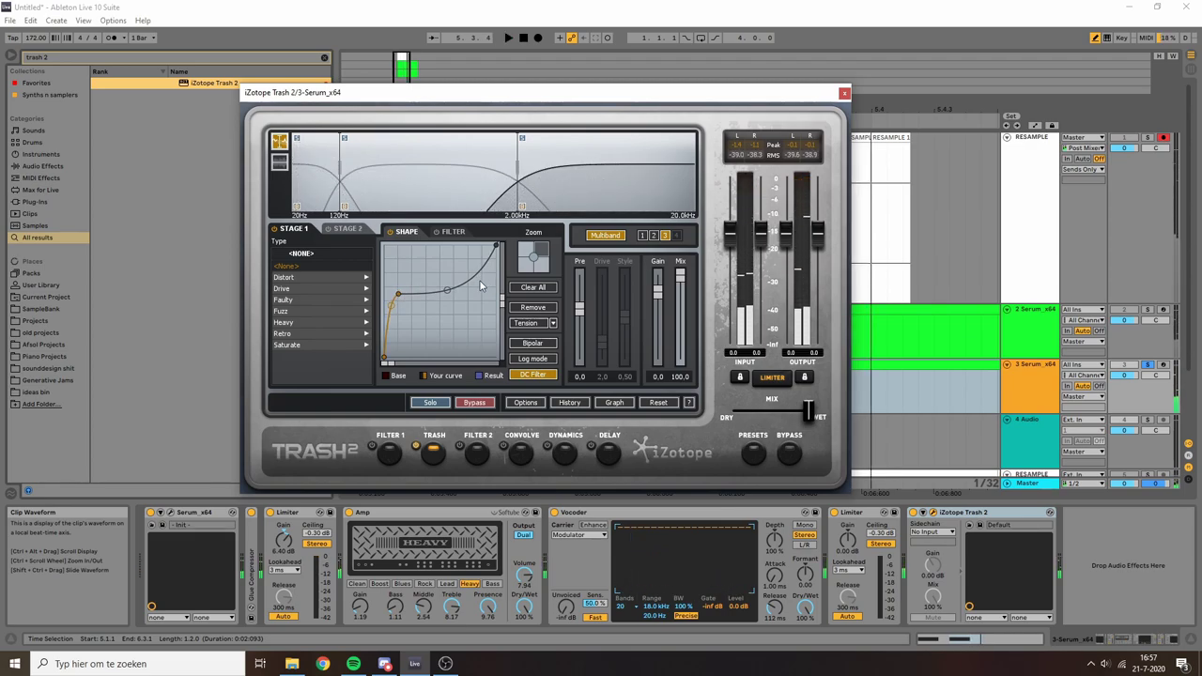
Lower the third band's output gain to -12.0, raise it to about -7.5, and audition the result
left_click_drag(661, 297, 683, 255)
key("space")
key("space")
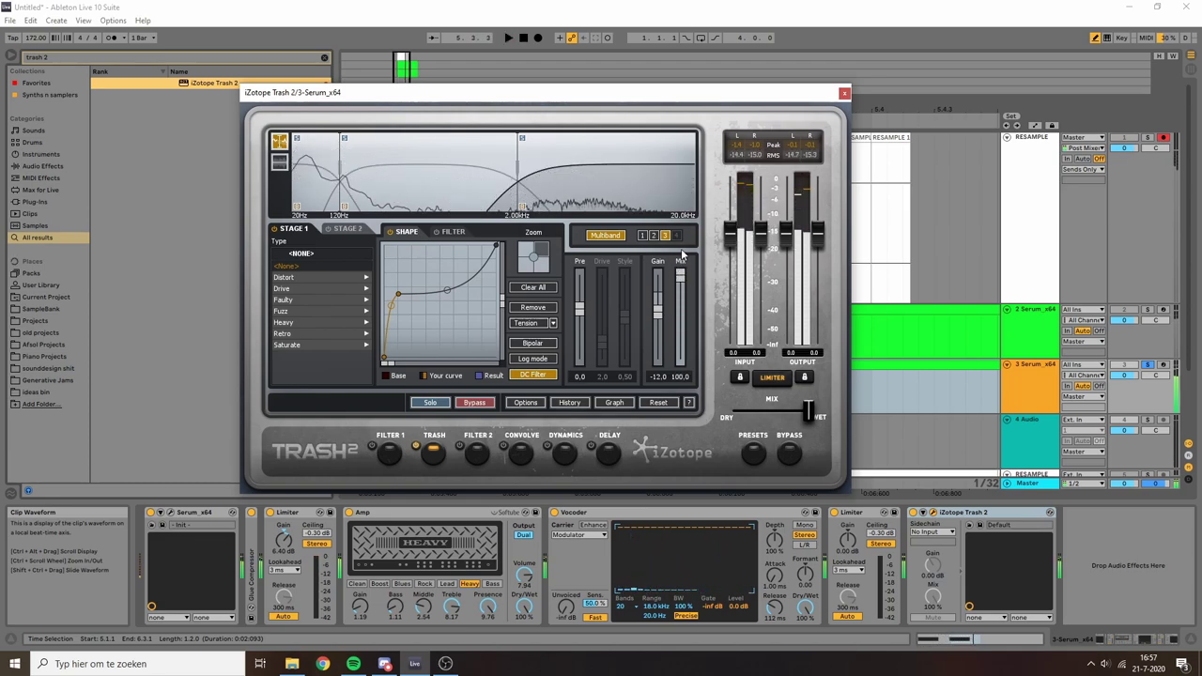
left_click_drag(659, 302, 655, 303)
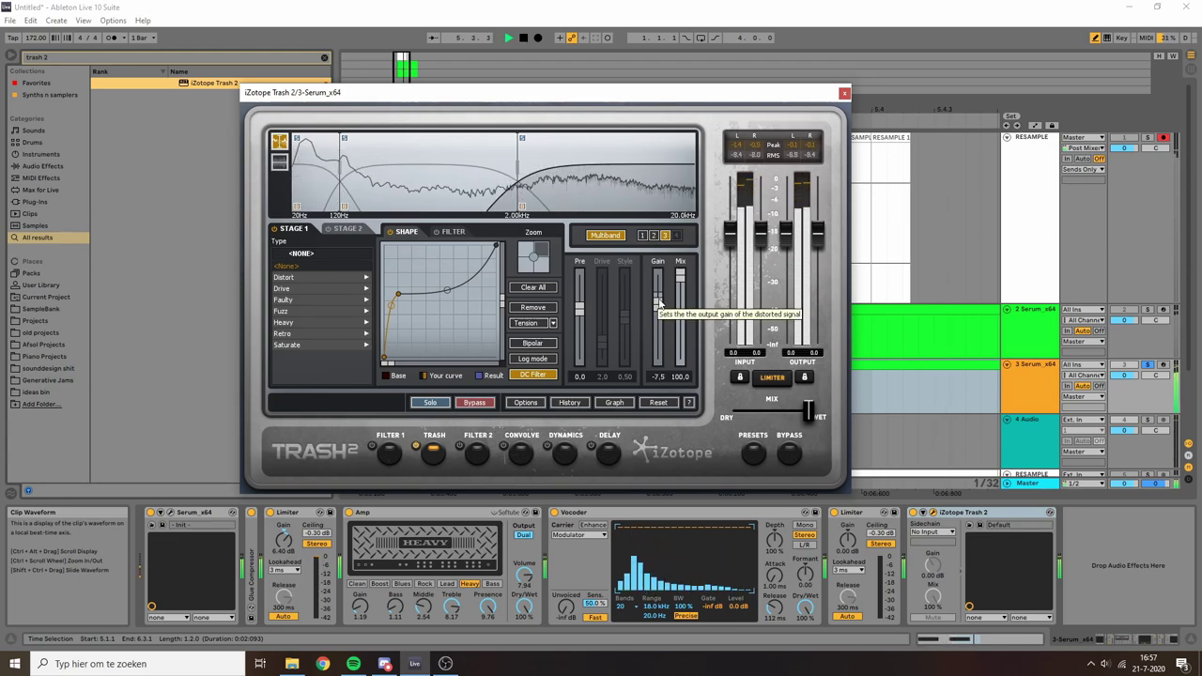
Apply the Elastic Trash distortion to the third band with pre 5.4, drive 5.5 and gain -11.3, and audition it
left_click(315, 279)
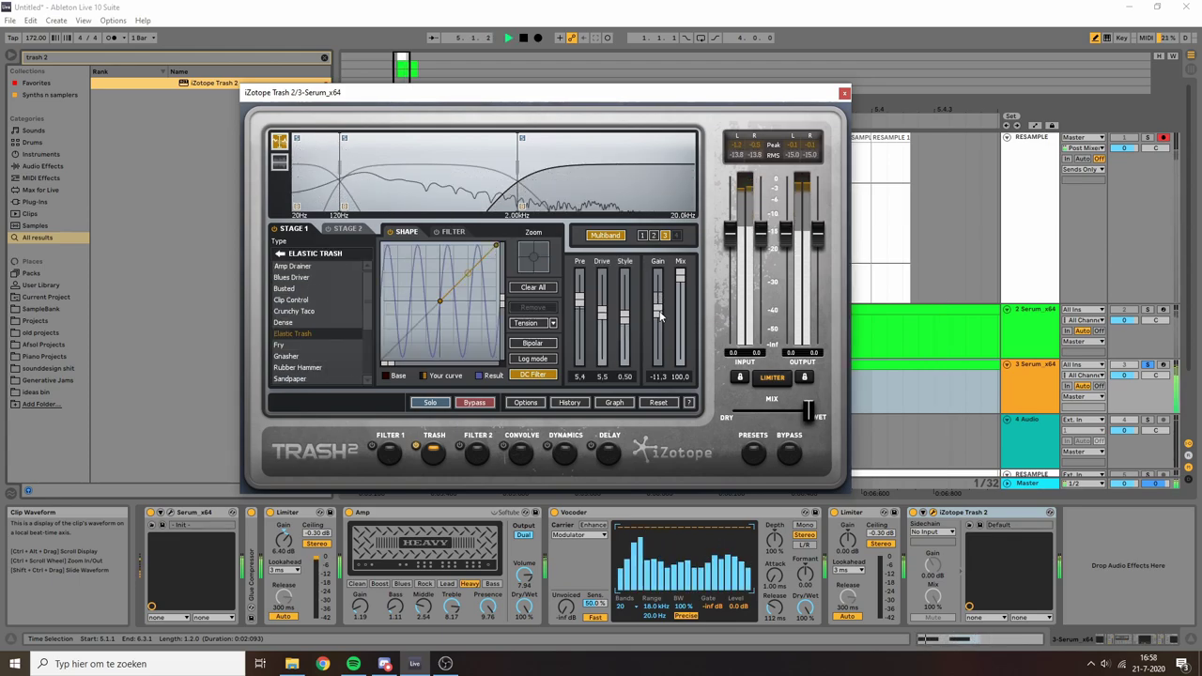
key("space")
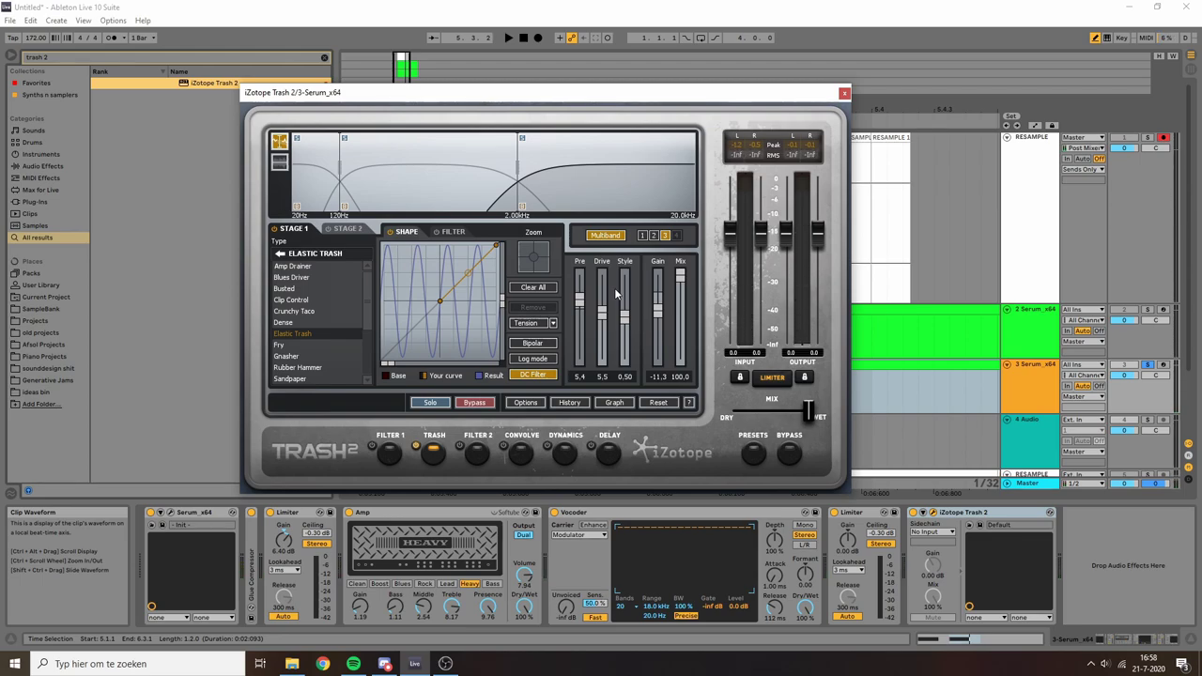
key("space")
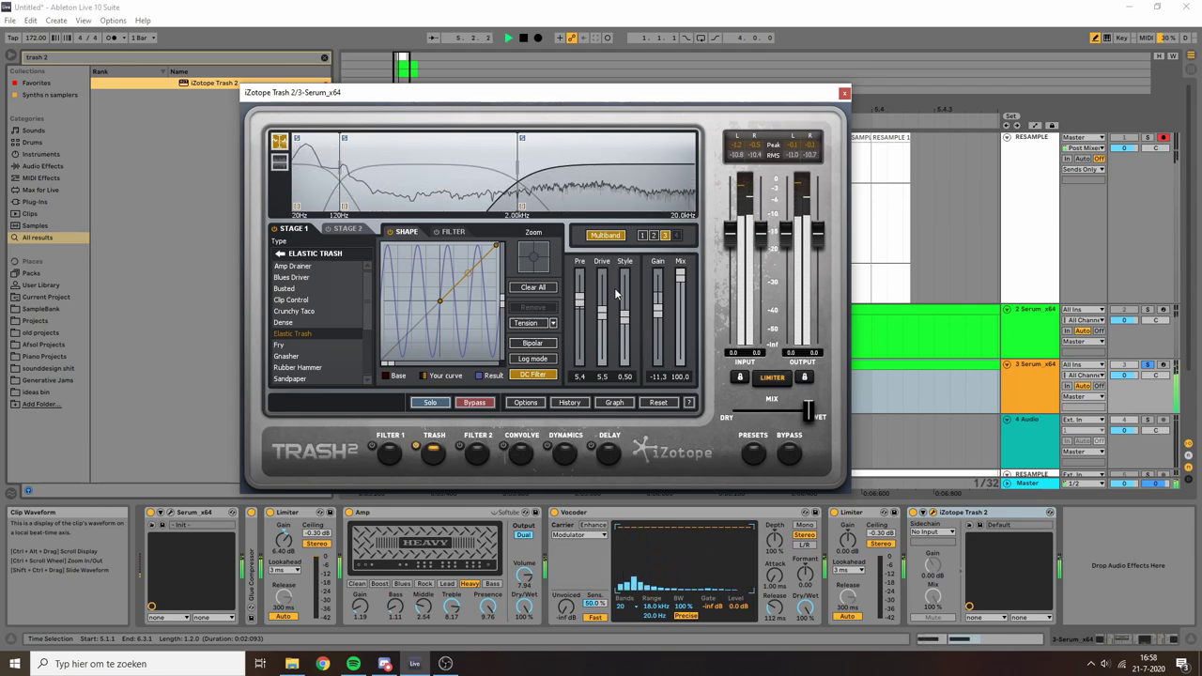
key("space")
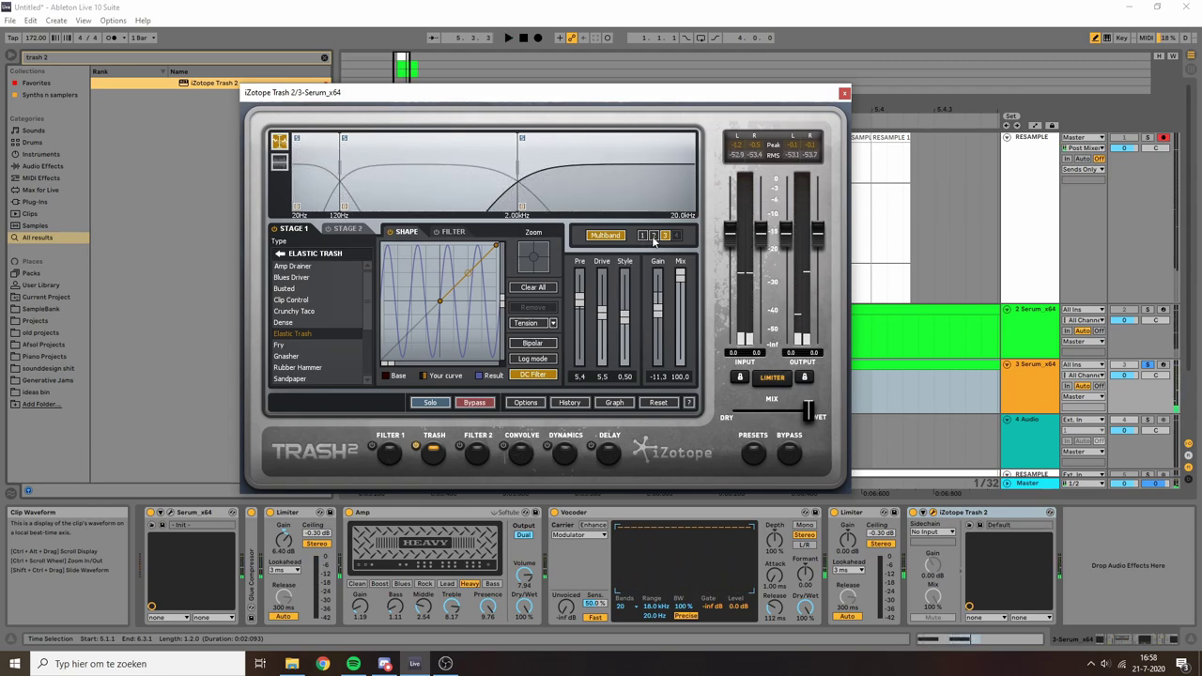
Select Trash 2's second band and apply the Elastic Trash type from the Distort category to it
left_click(655, 236)
key("space")
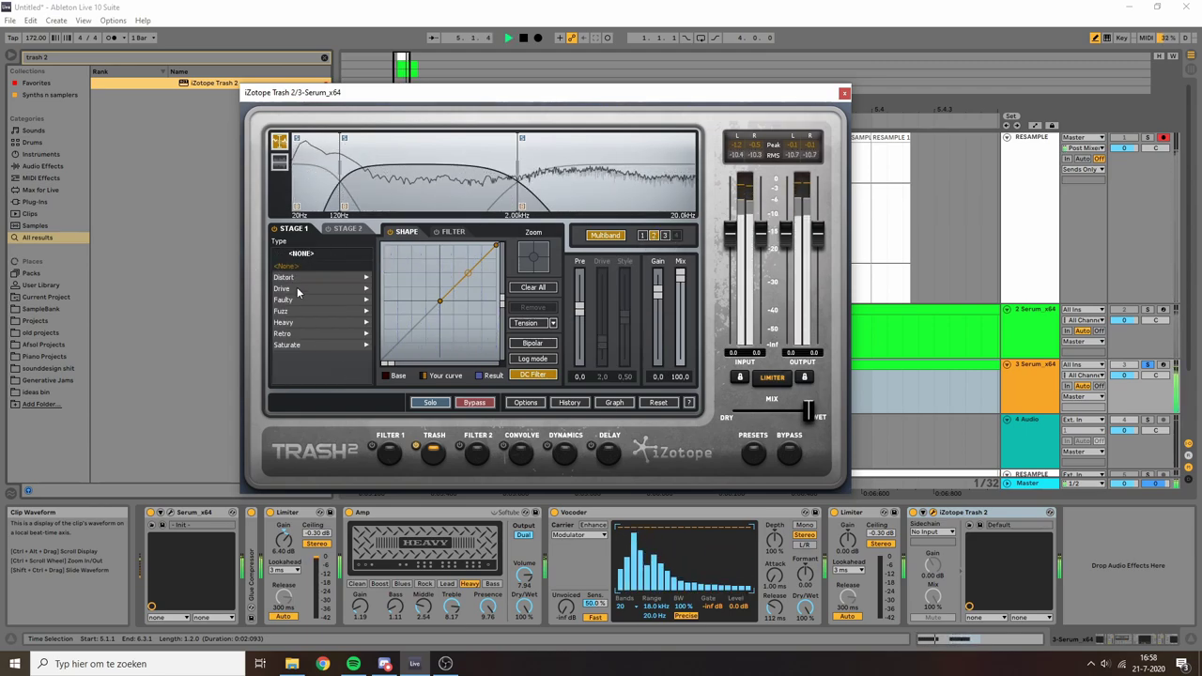
key("space")
left_click(296, 288)
left_click(276, 256)
left_click(285, 278)
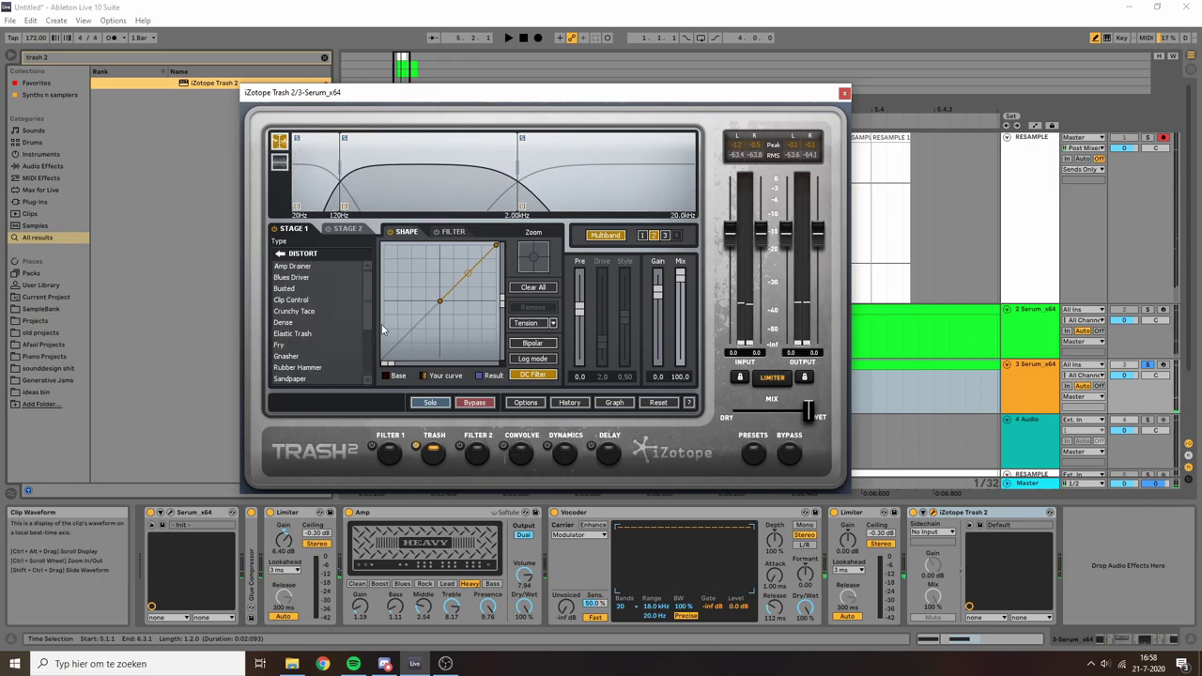
left_click(296, 335)
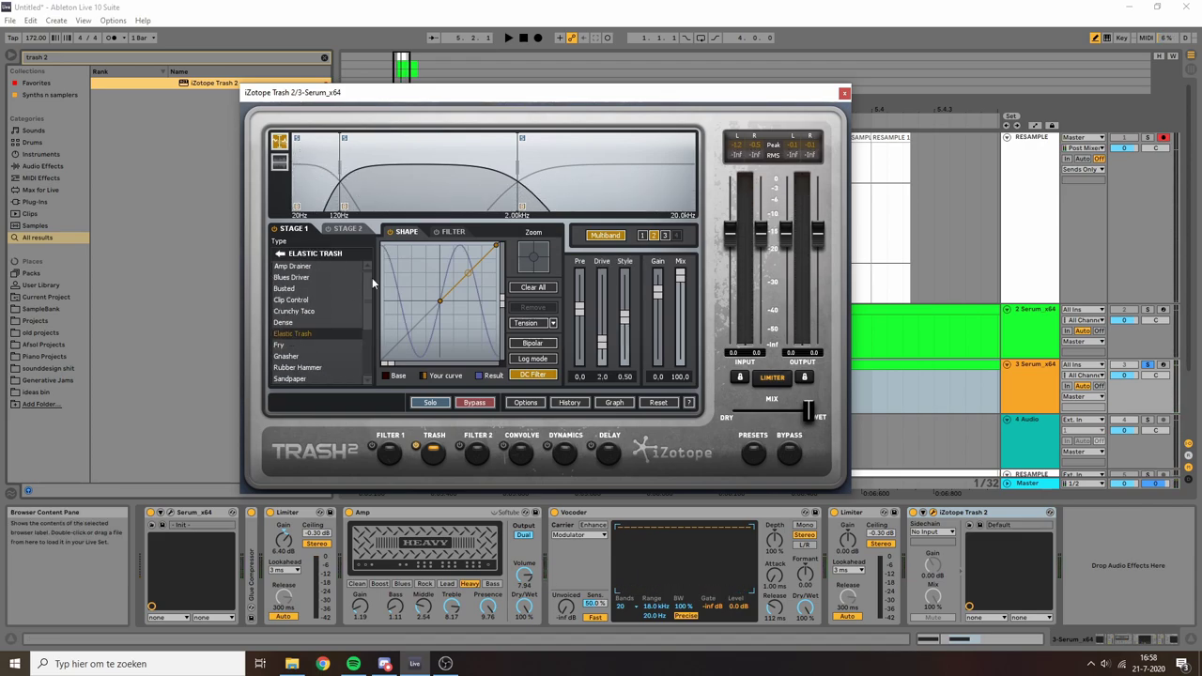
Raise the second band's pre level to 13.7 and its drive to 5.6 while auditioning the clip
key("space")
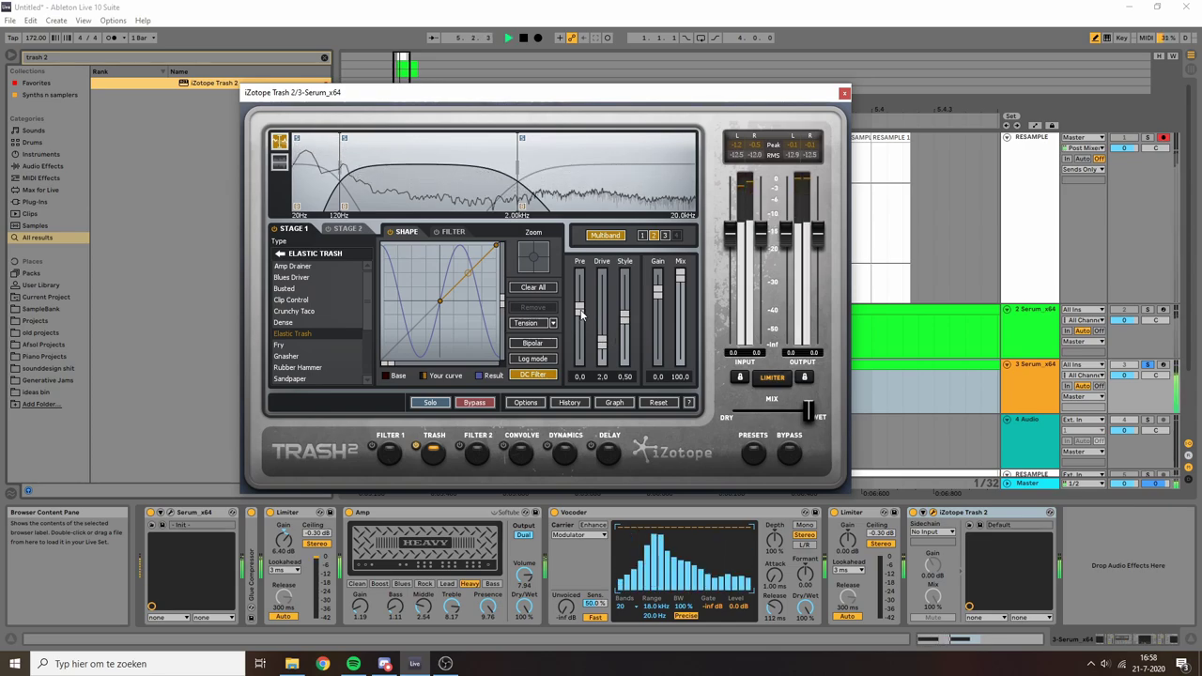
mouse_move(579, 309)
left_mouse_down()
mouse_move(592, 273)
mouse_move(593, 292)
left_mouse_up()
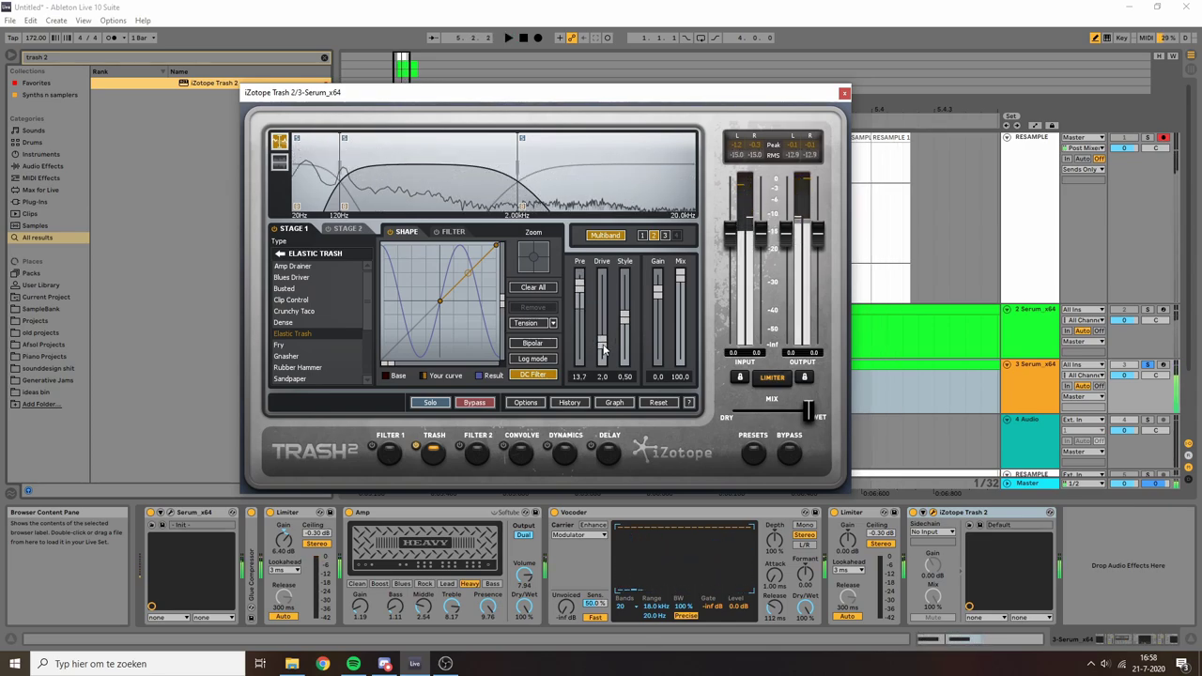
left_click_drag(602, 343, 604, 318)
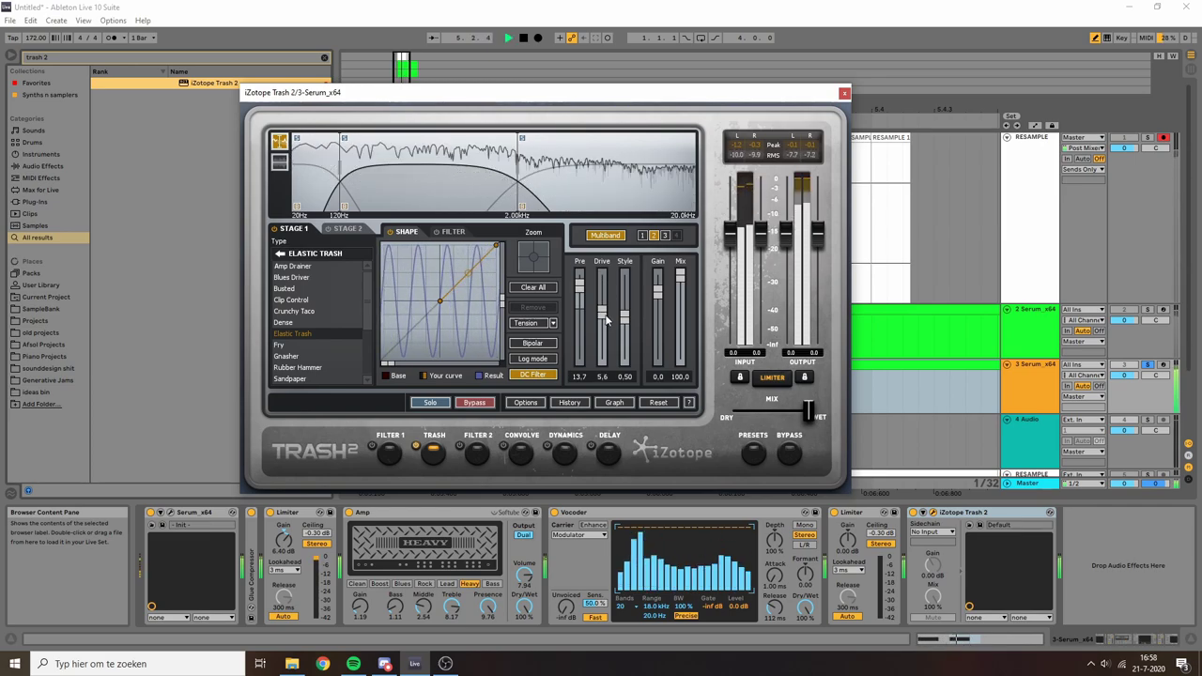
Switch the second band to Crungey Grunch with pre 9.9, drive 7.6 and gain -6.0, move the lower crossover to 233 Hz, and audition it
key("space")
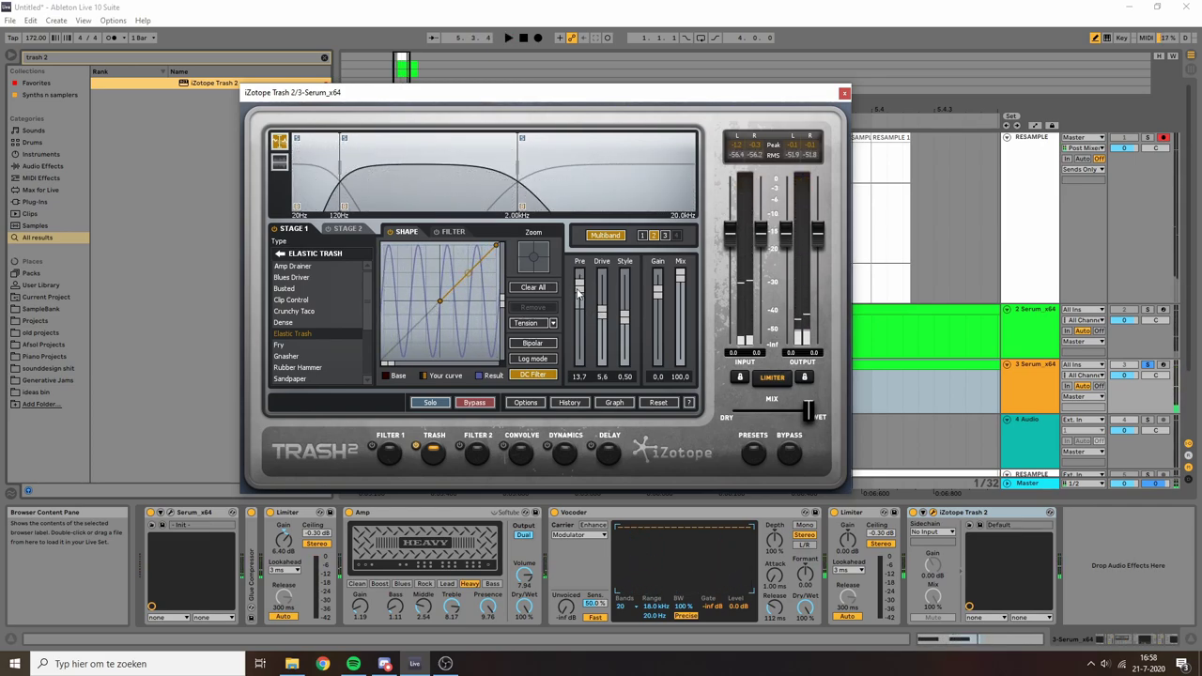
double_click(579, 287)
double_click(602, 313)
key("space")
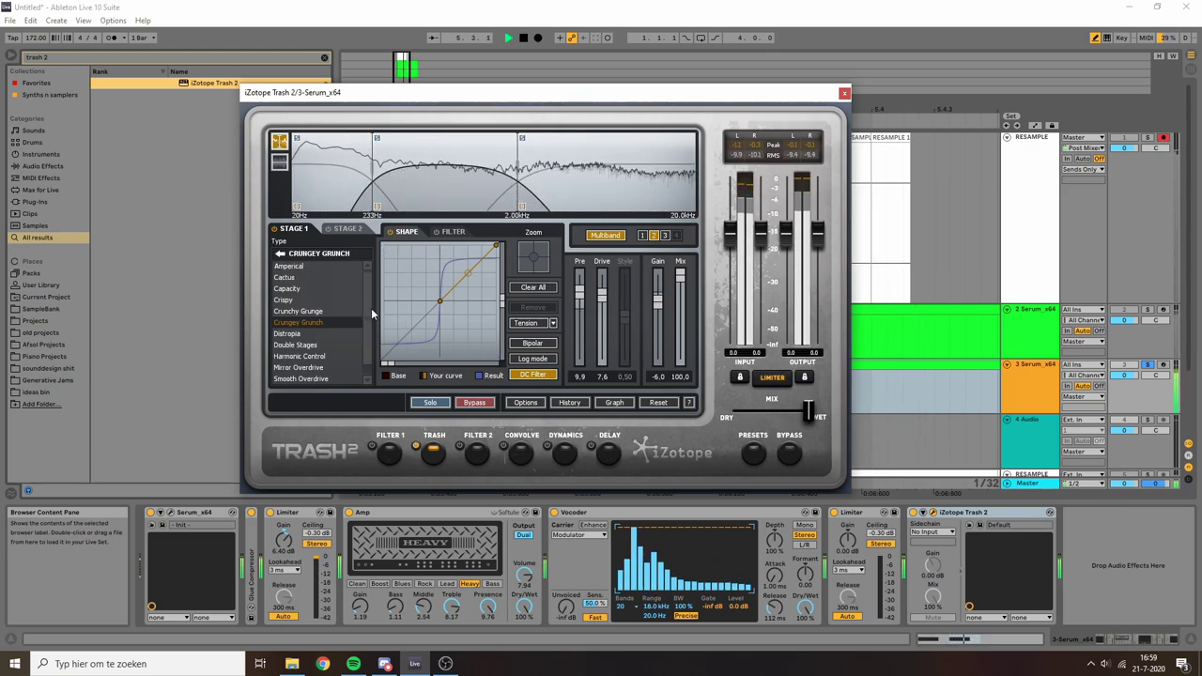
key("space")
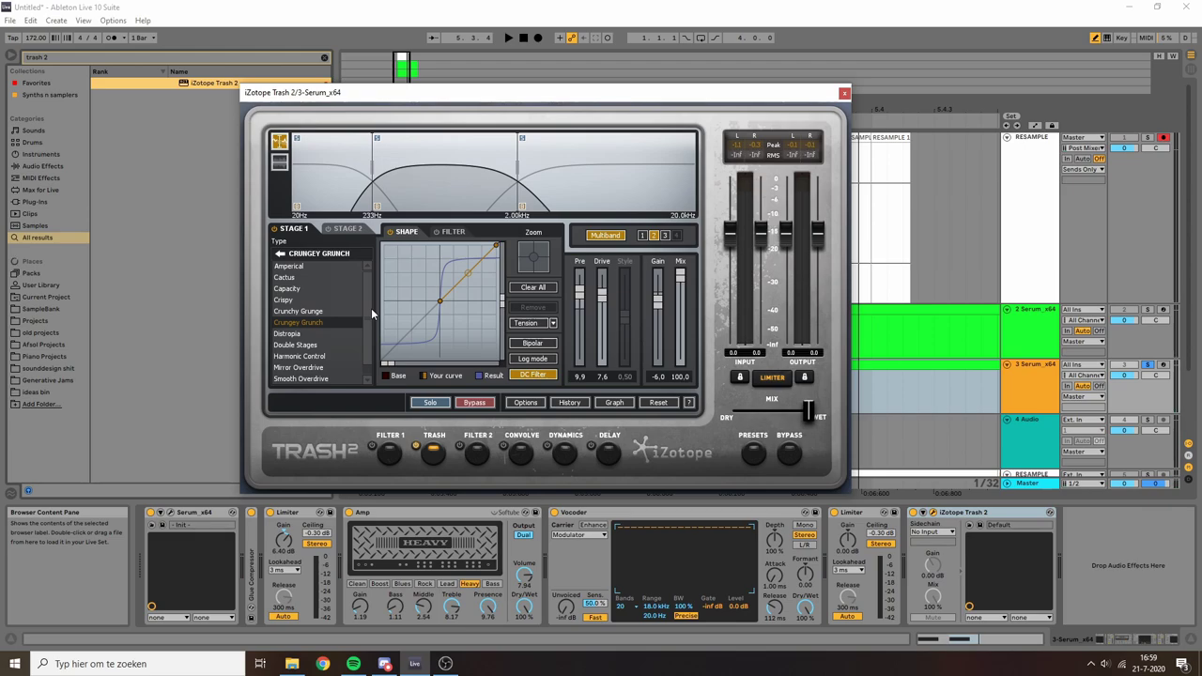
key("space")
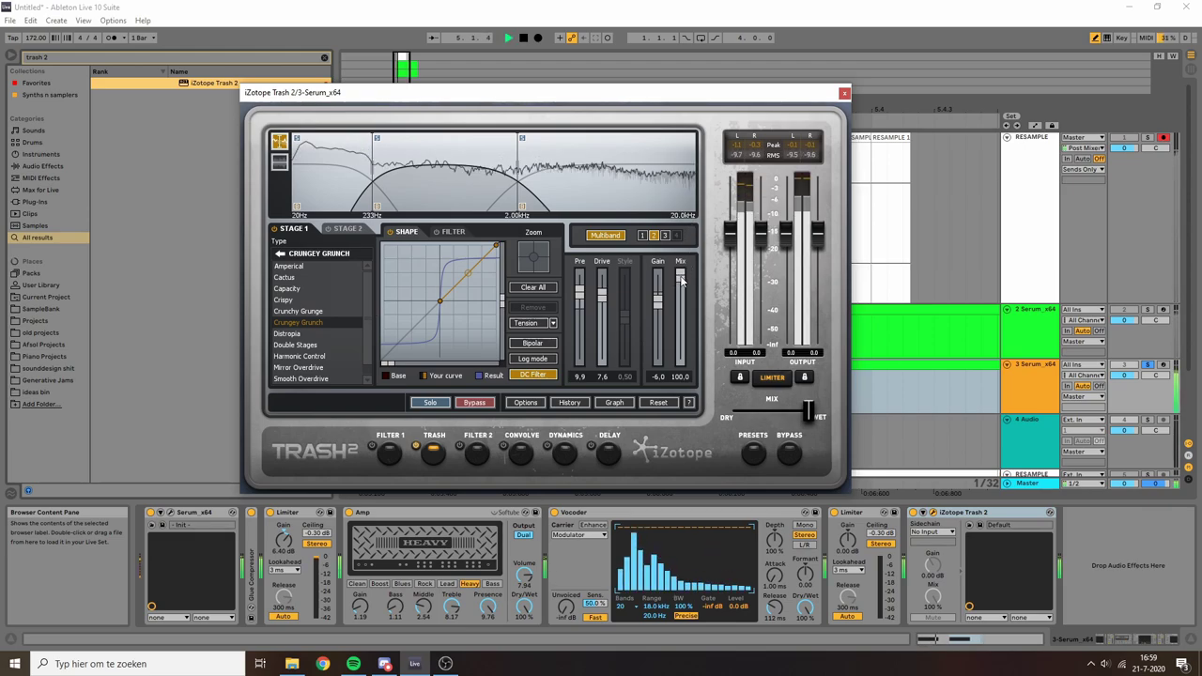
mouse_move(680, 277)
left_mouse_down()
mouse_move(685, 374)
mouse_move(695, 270)
left_mouse_up()
key("space")
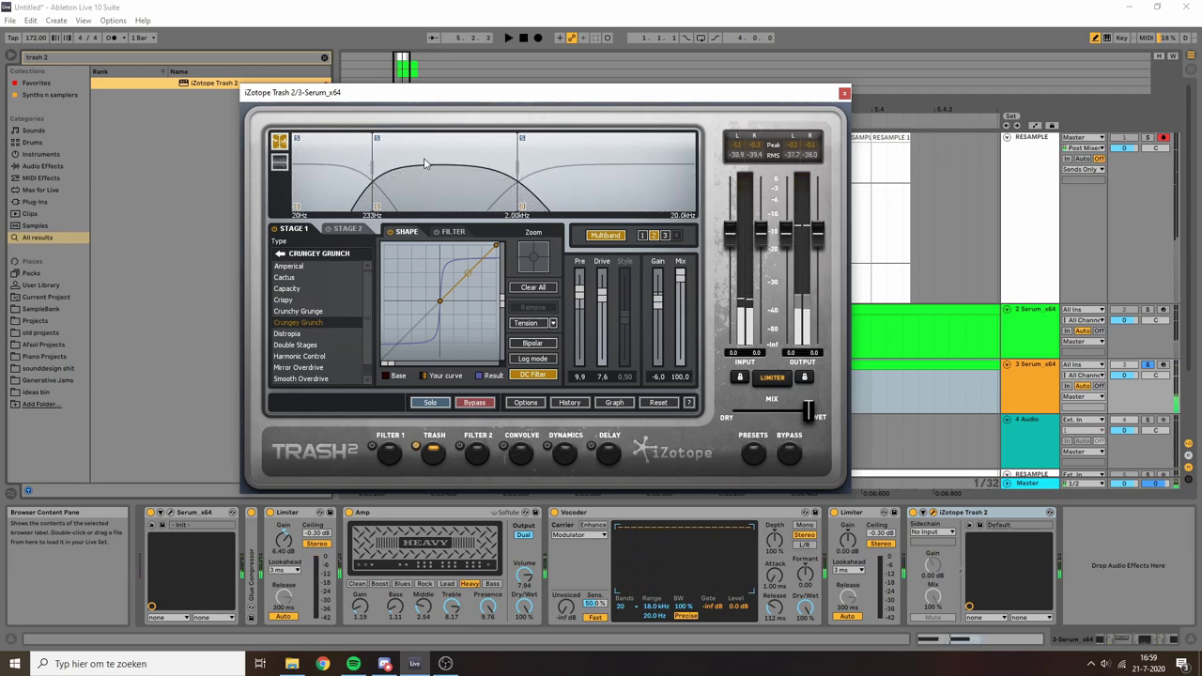
Select Trash 2's first band and apply the Blues Driver distortion from the Distort category while the clip plays
left_click(641, 235)
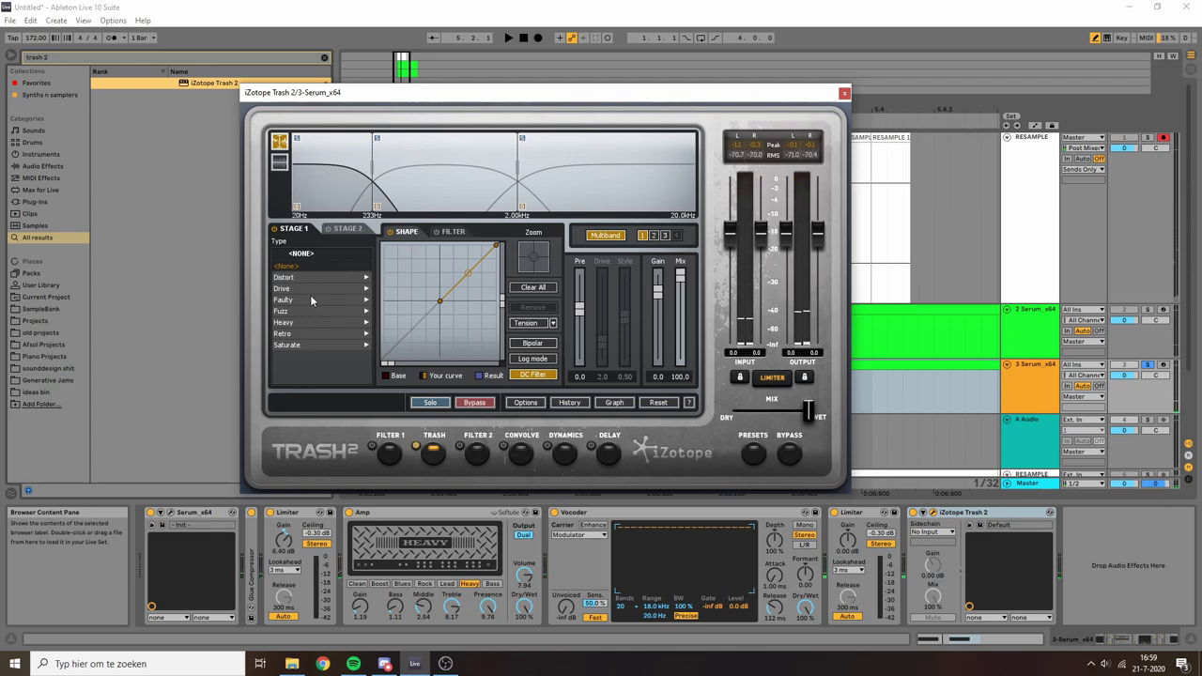
left_click(299, 279)
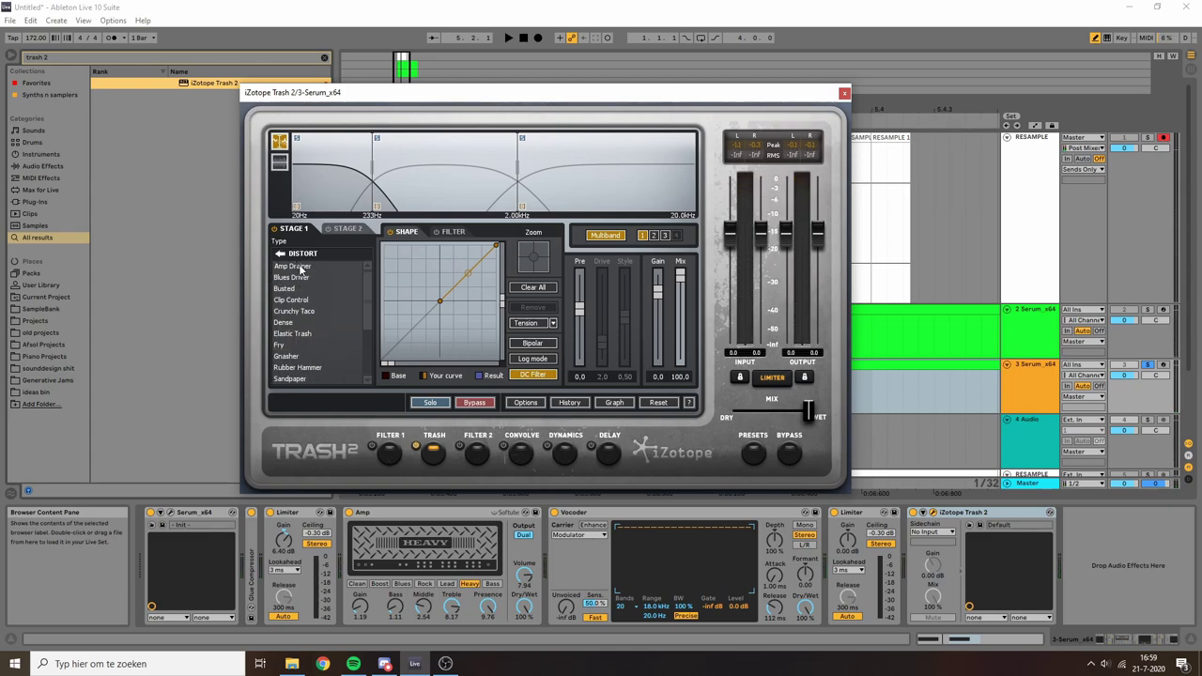
left_click(300, 268)
key("space")
left_click(292, 278)
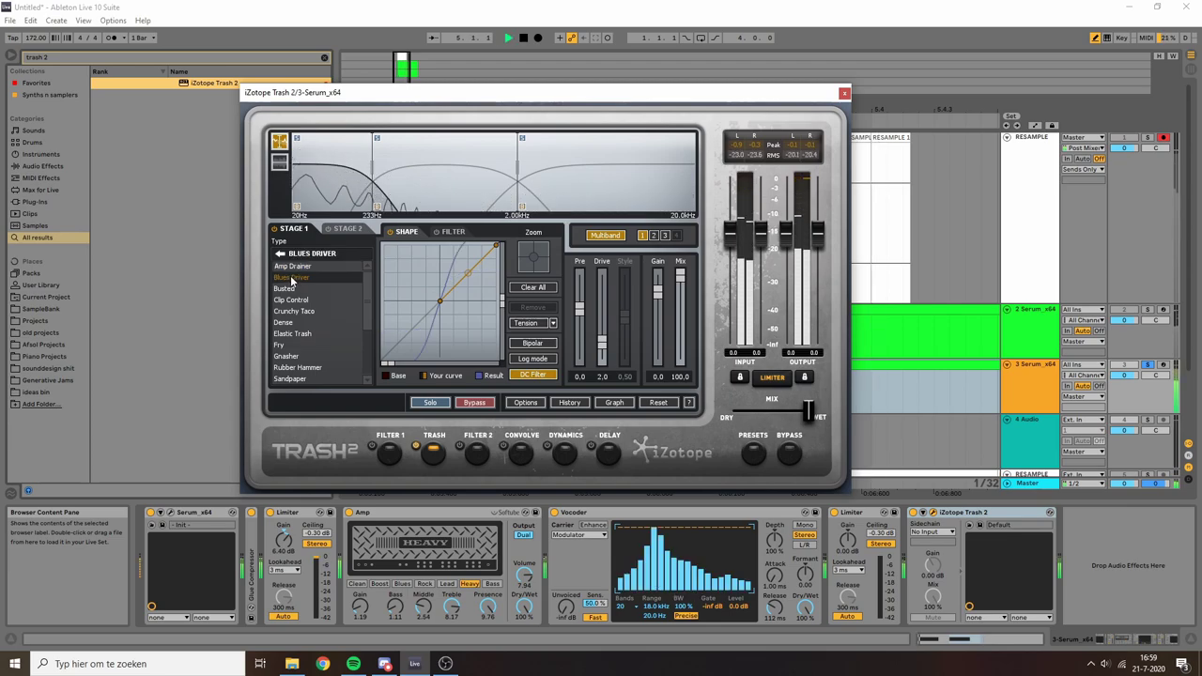
Set the first band's pre level to -6.1 and its output gain to 4.0 while auditioning
mouse_move(580, 308)
left_mouse_down()
mouse_move(587, 299)
mouse_move(589, 322)
left_mouse_up()
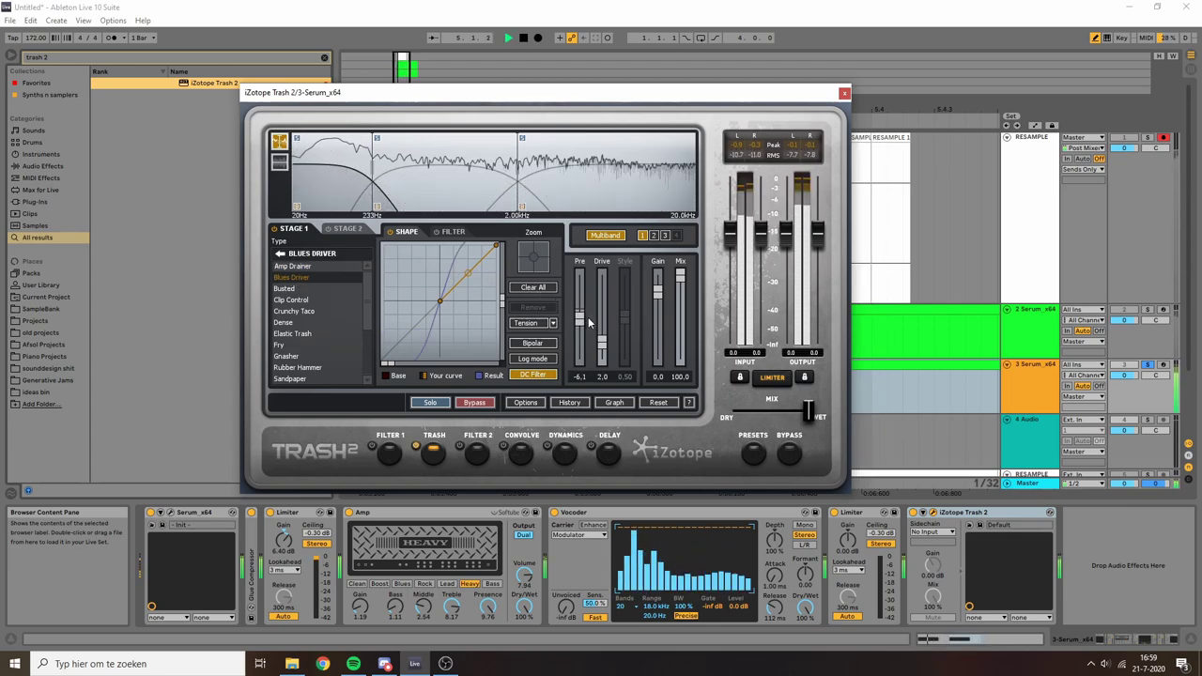
left_click_drag(658, 293, 661, 284)
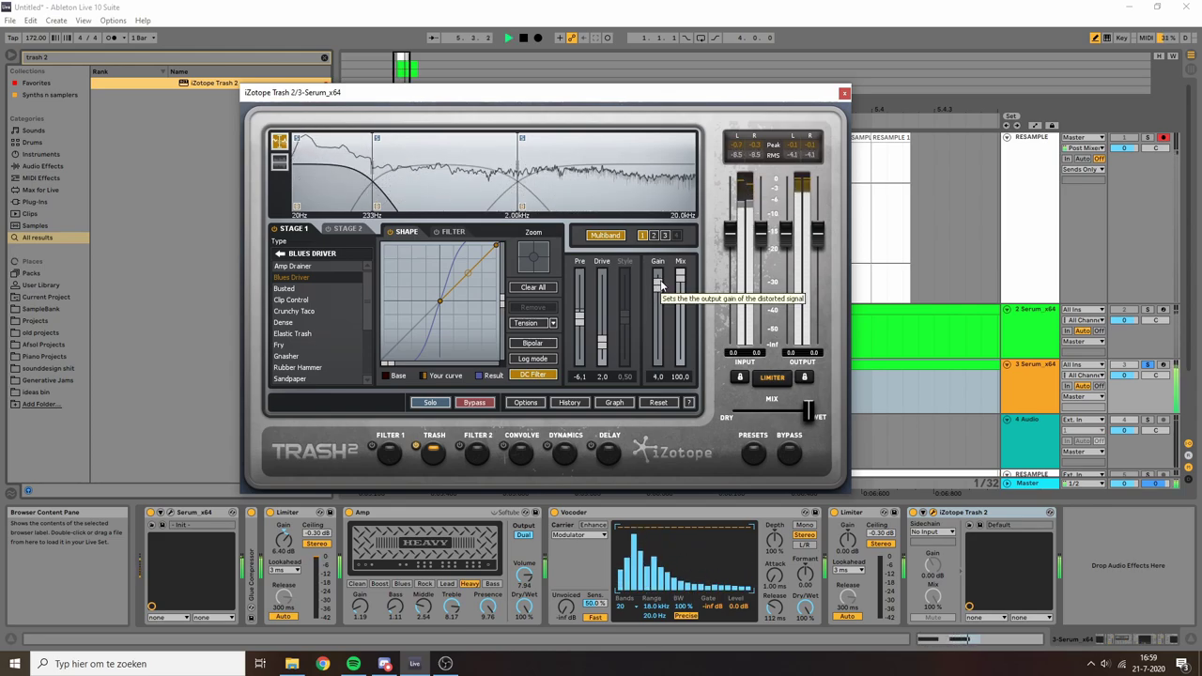
key("space")
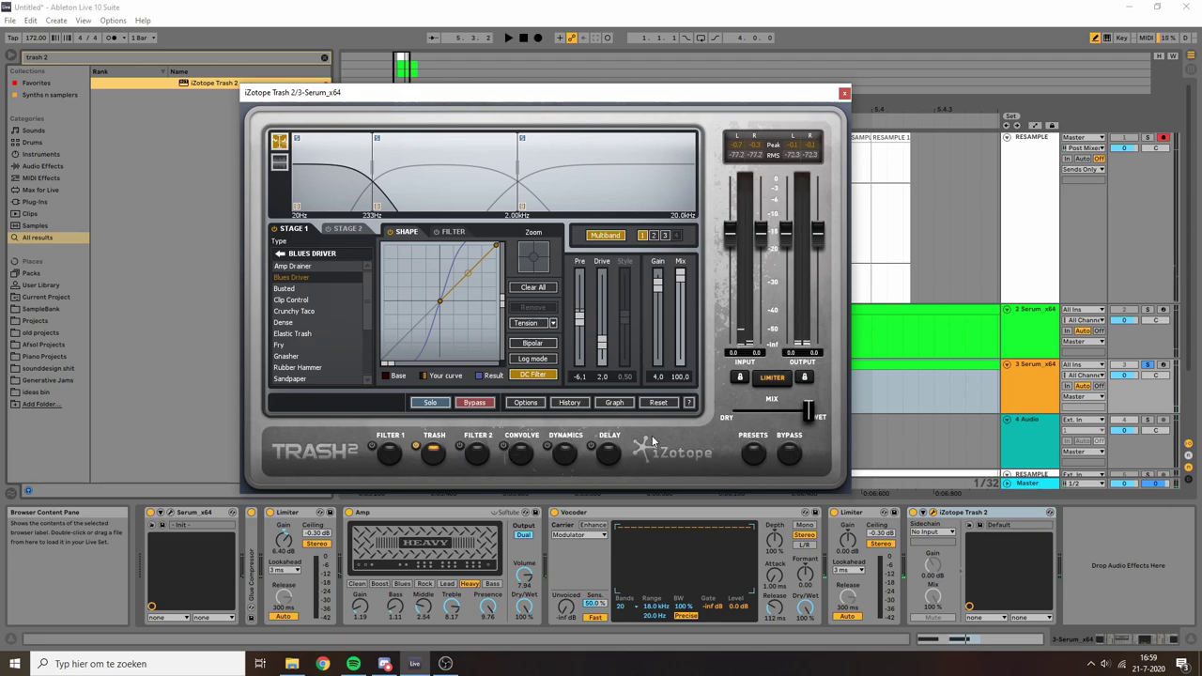
Enable Trash 2's Convolve module and audition the Choke impulse response from the Trash 2 Tone category
left_click(521, 456)
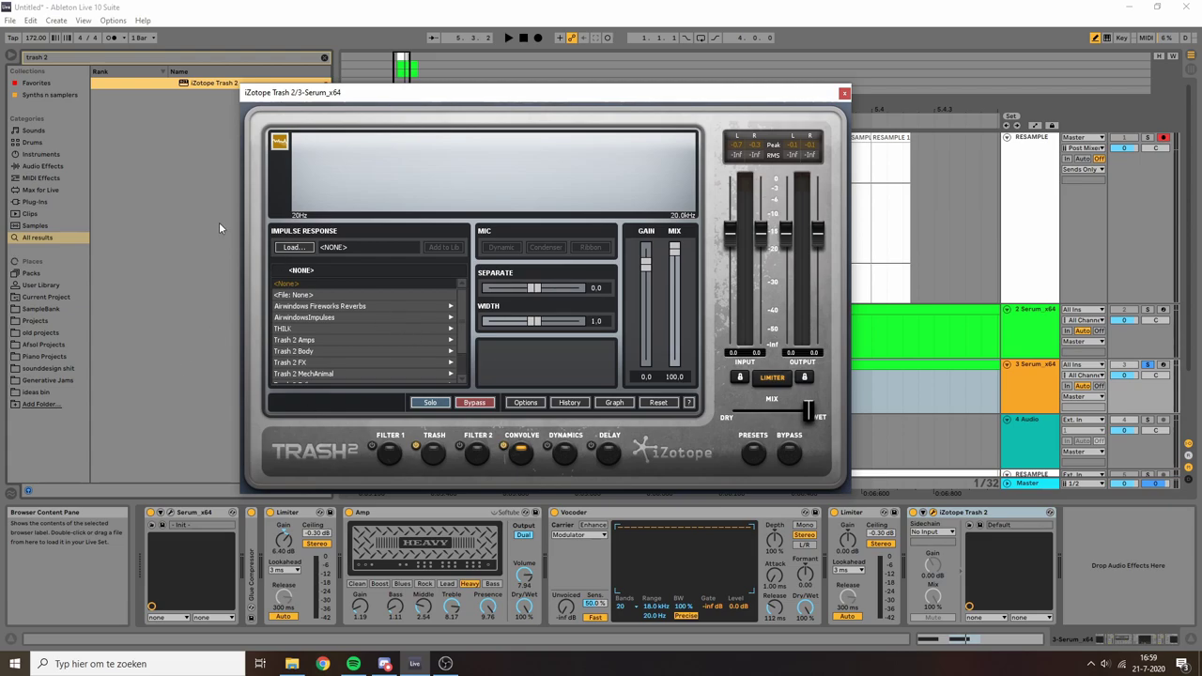
scroll(343, 322, "down", 3)
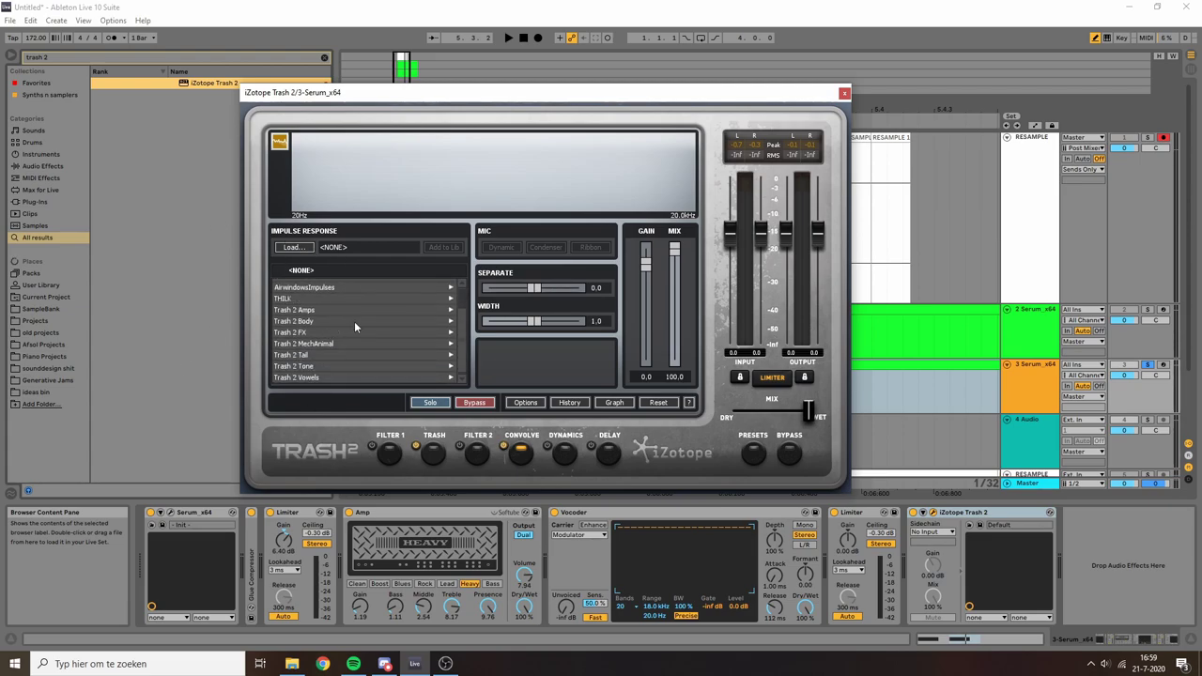
left_click(323, 310)
left_click(280, 270)
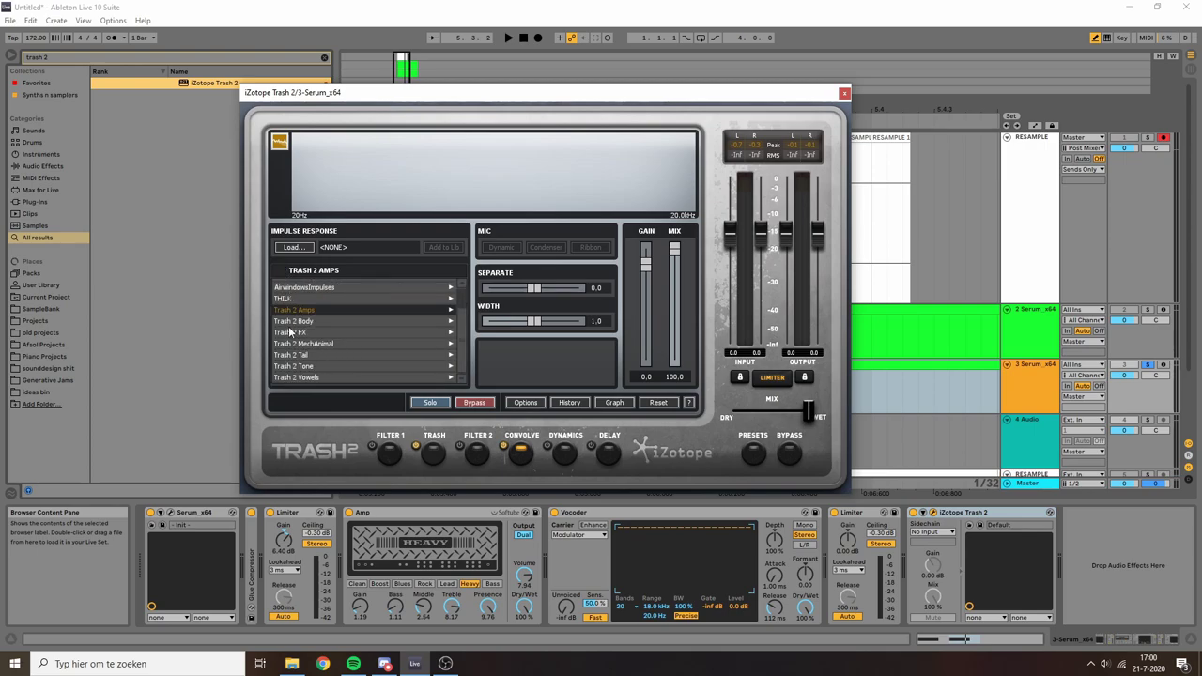
left_click(313, 368)
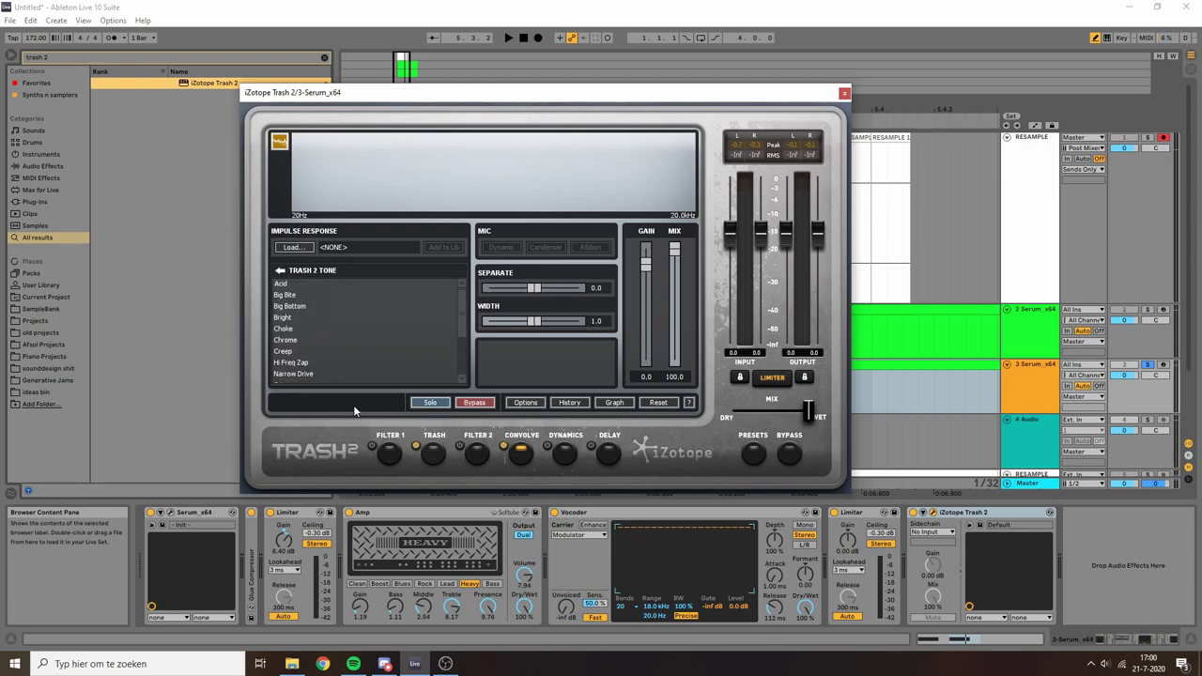
left_click(292, 329)
key("space")
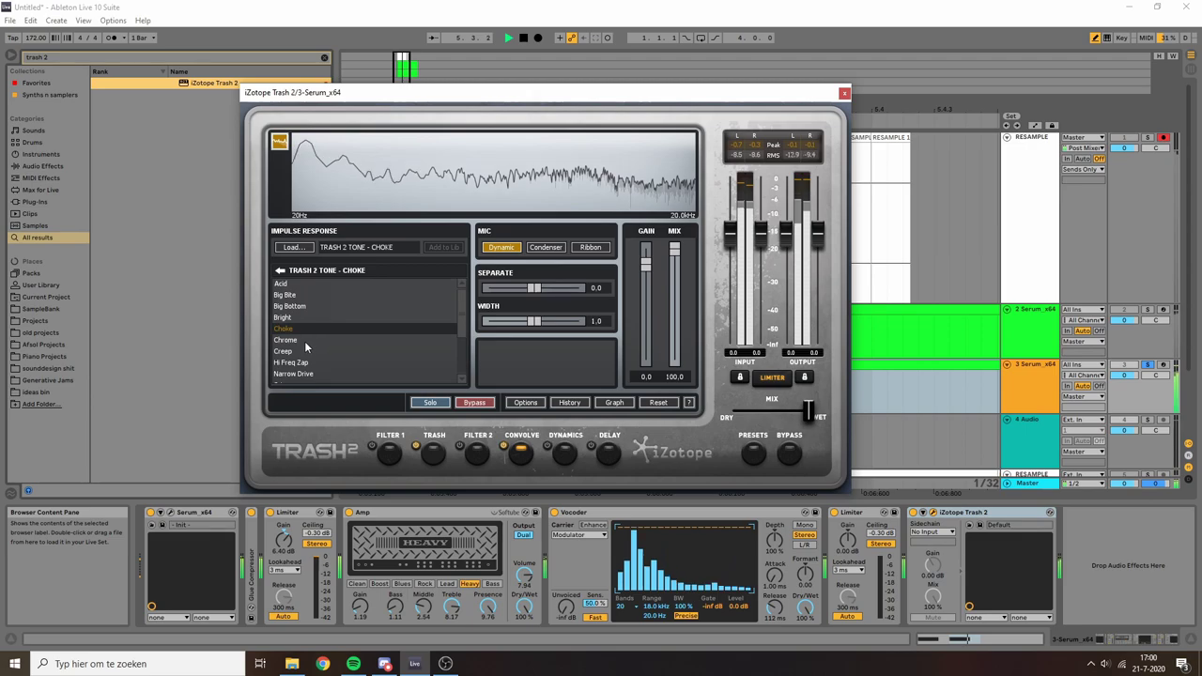
Replace the impulse response with Old School from the Trash 2 Body category and audition it
left_click(293, 351)
left_click(304, 374)
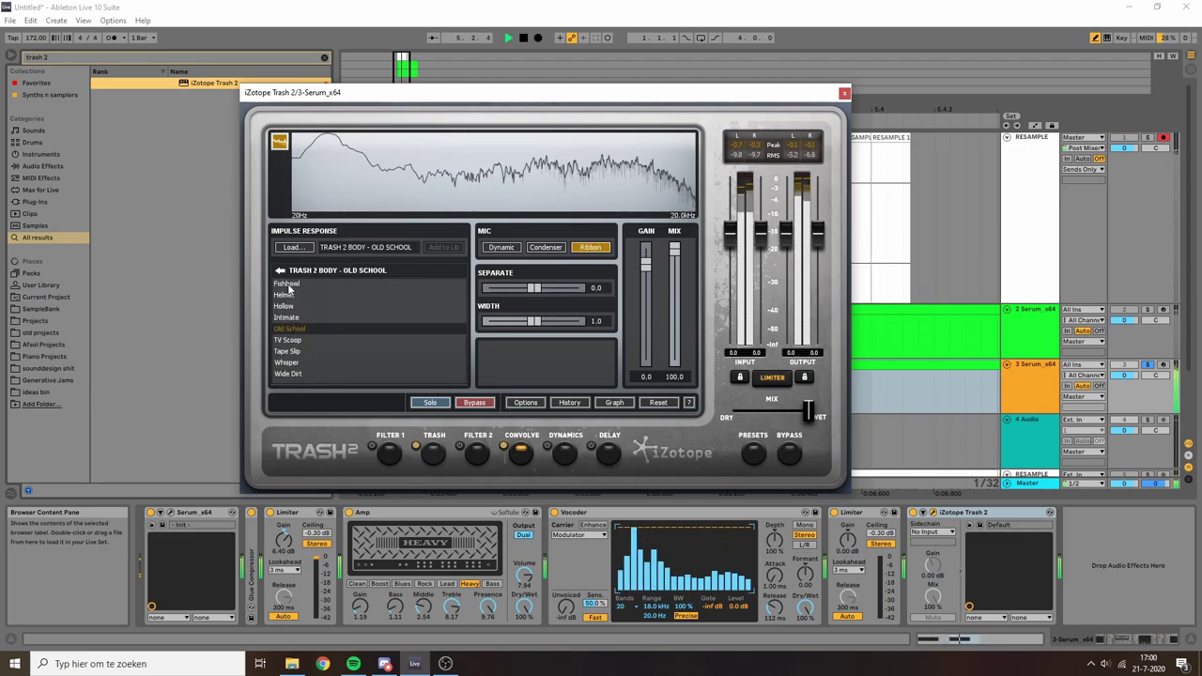
key("space")
key("space")
Audition the impulse response with the Dynamic and Condenser mics, and settle on the Ribbon mic
left_click(501, 248)
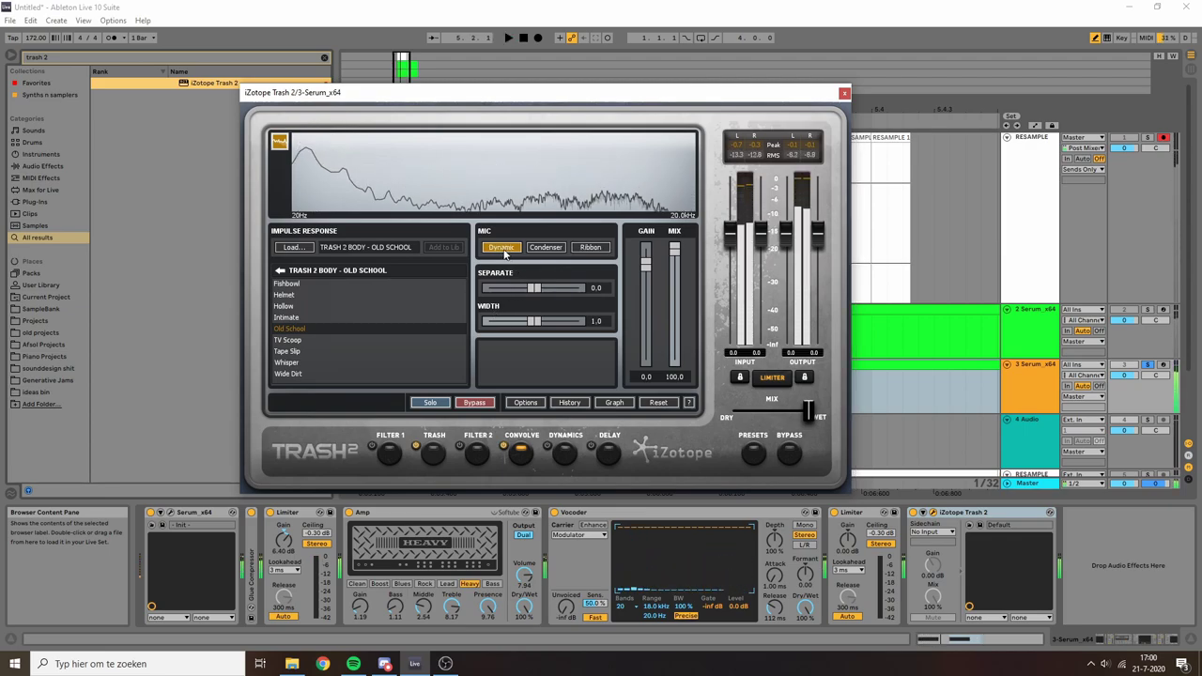
left_click(546, 249)
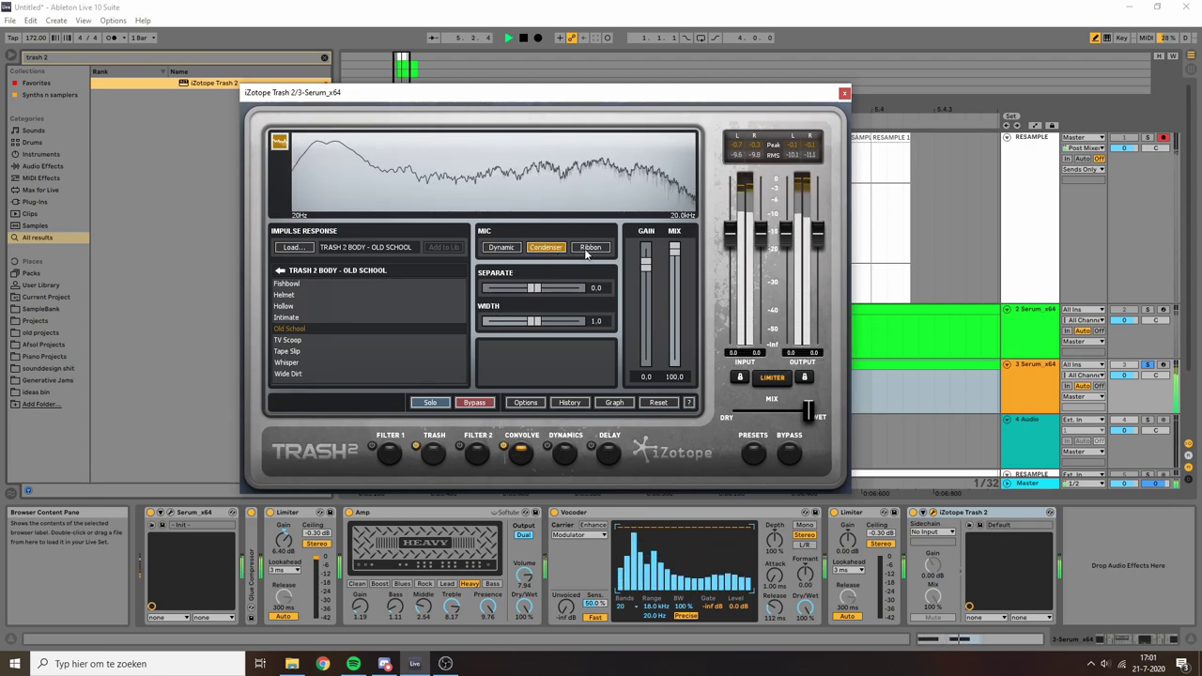
left_click(589, 249)
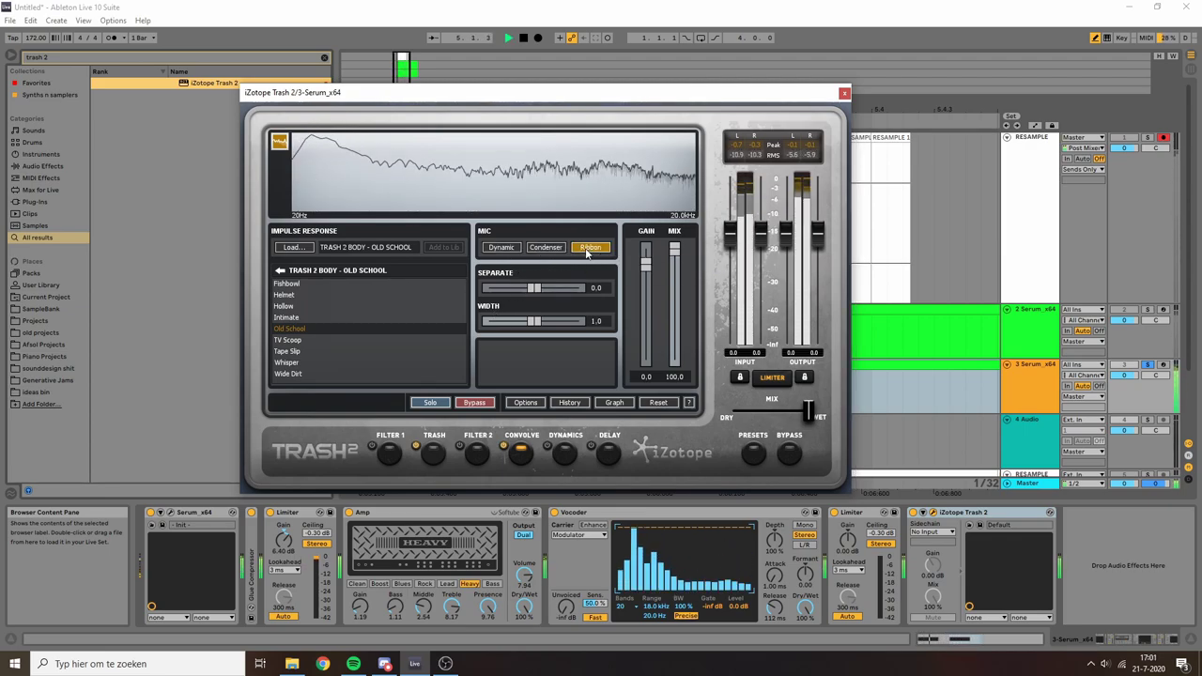
key("space")
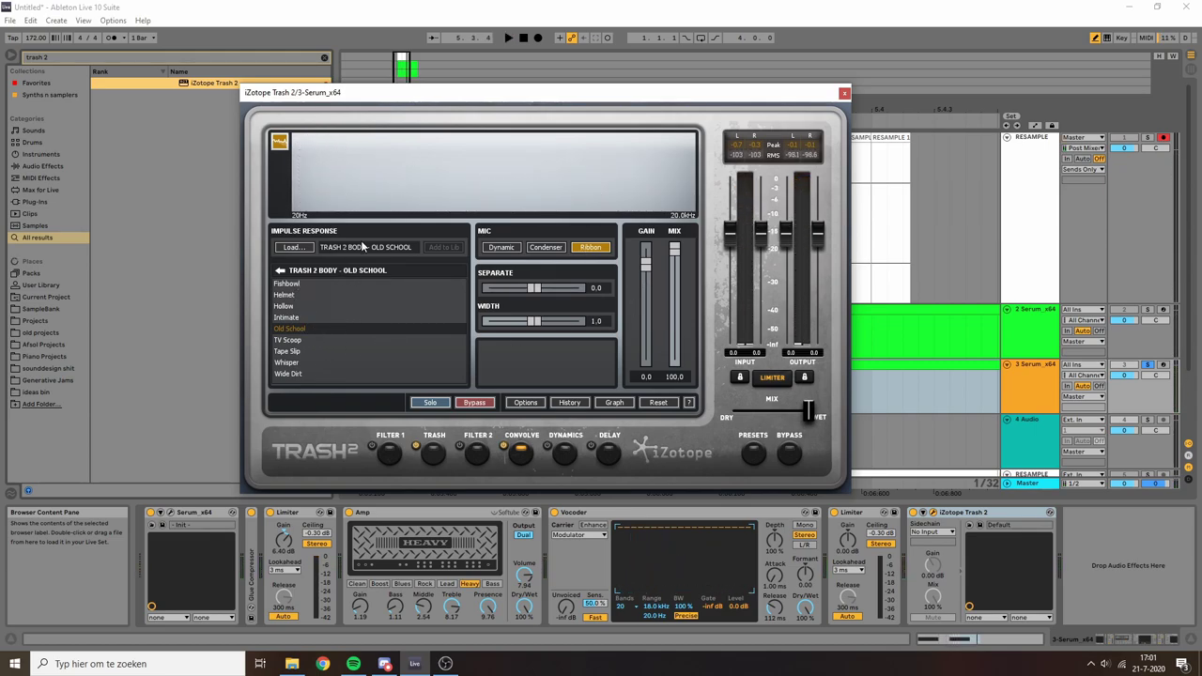
Compare the stab with the Convolve module bypassed and enabled, and review the Trash module's settings
key("space")
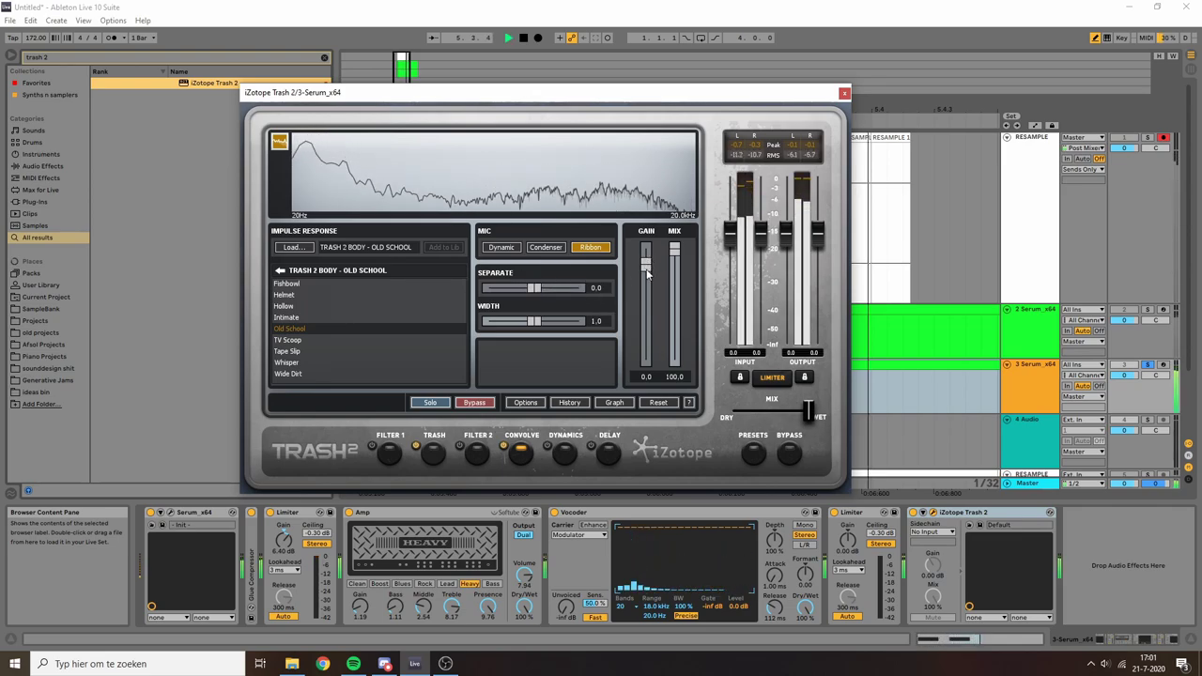
key("space")
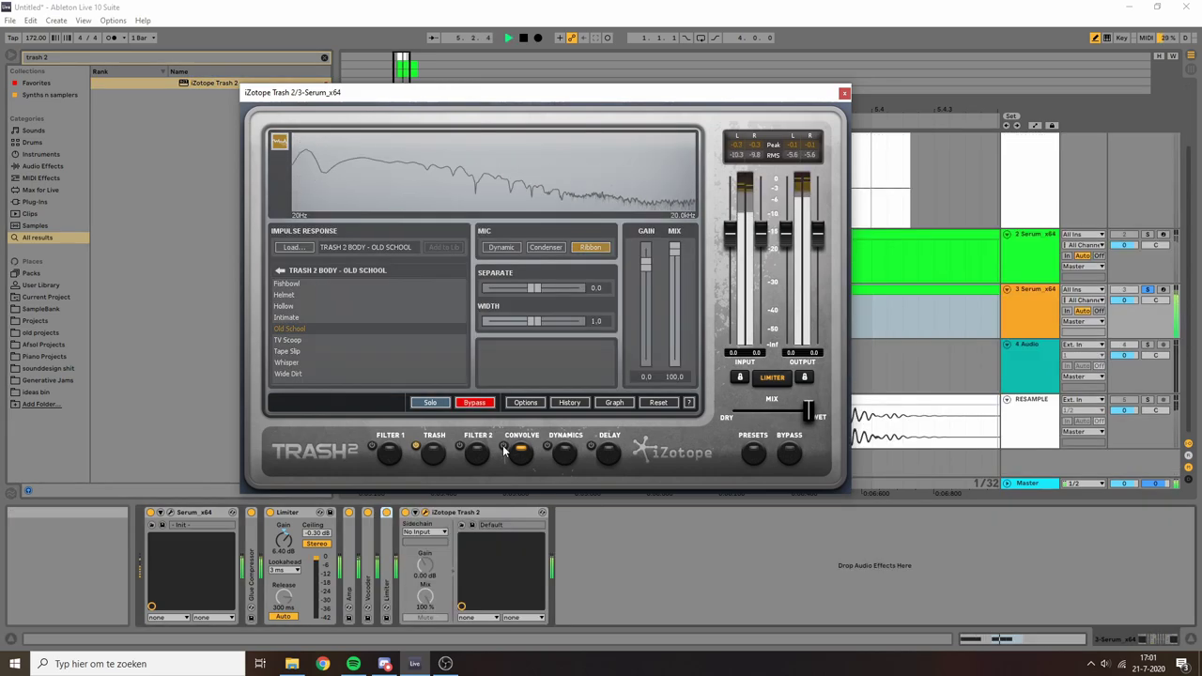
left_click(503, 447)
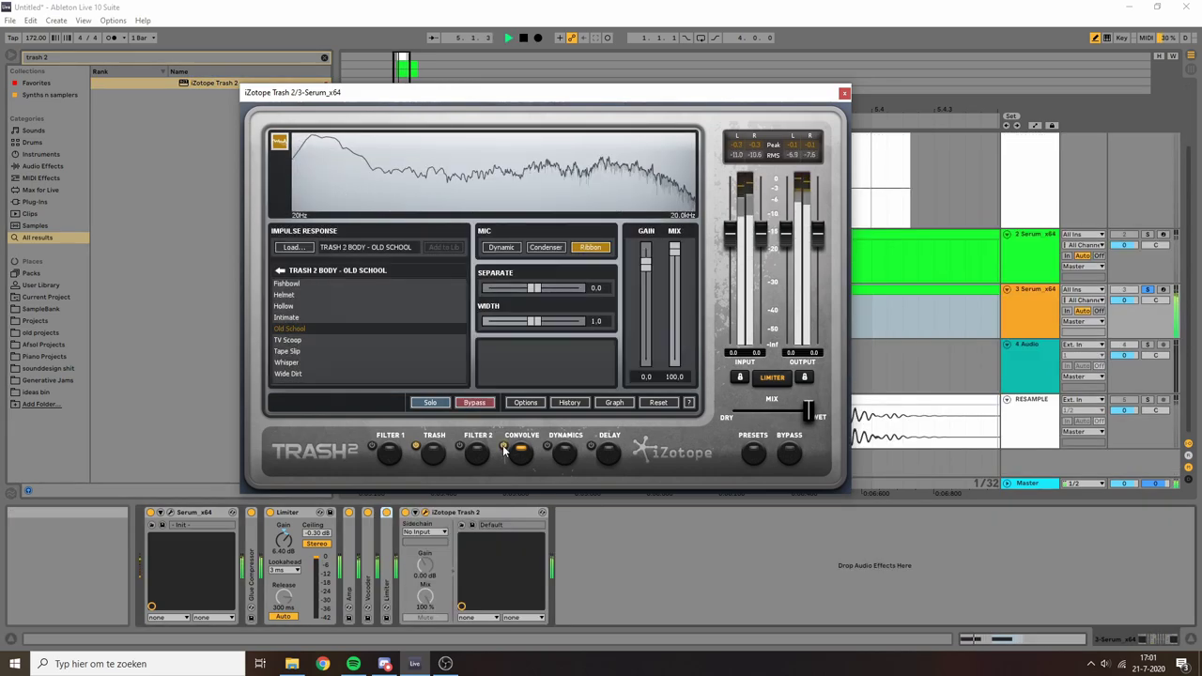
key("space")
key("space")
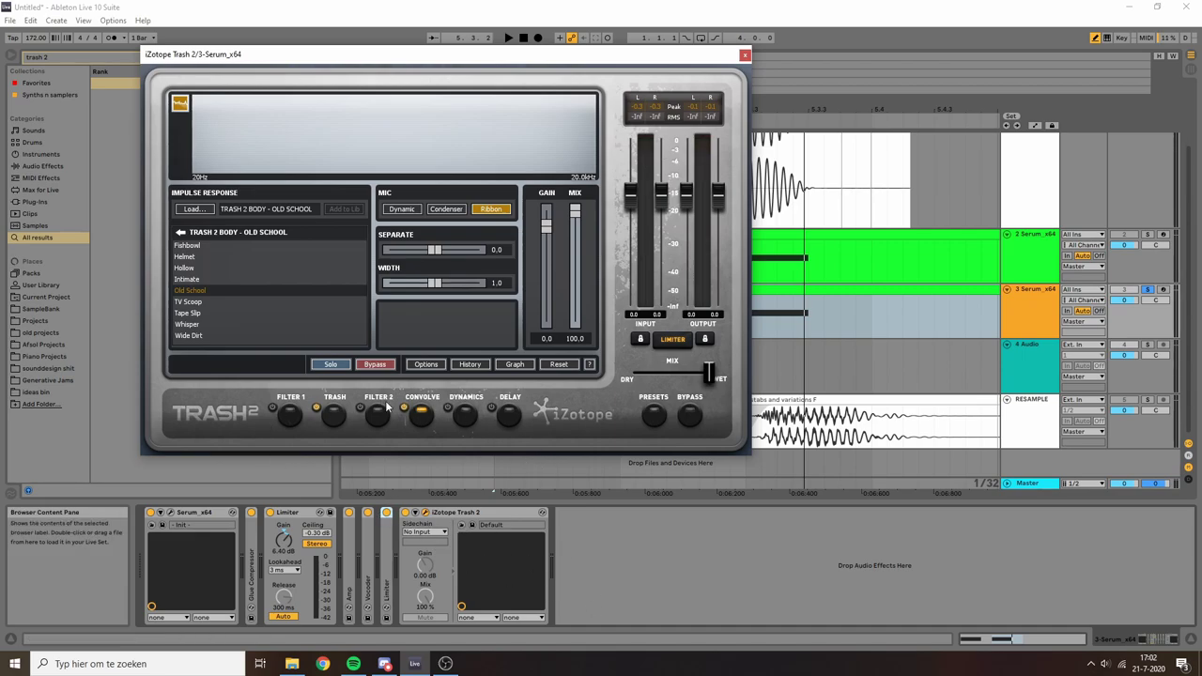
left_click(334, 413)
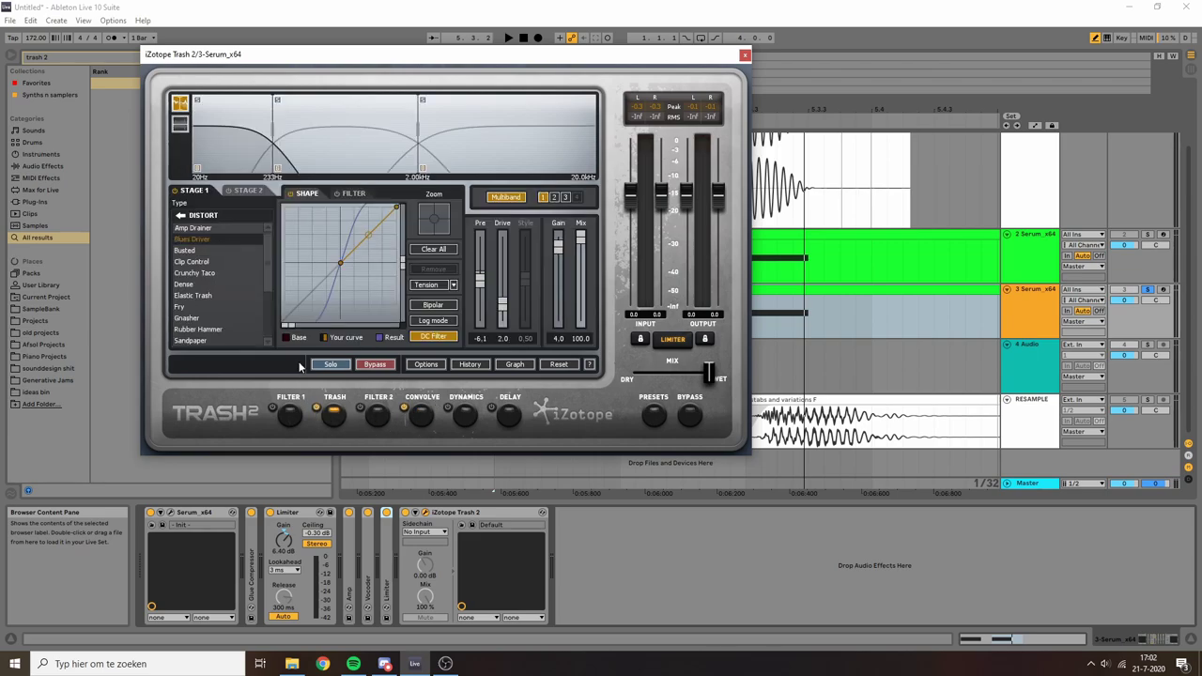
left_click(416, 416)
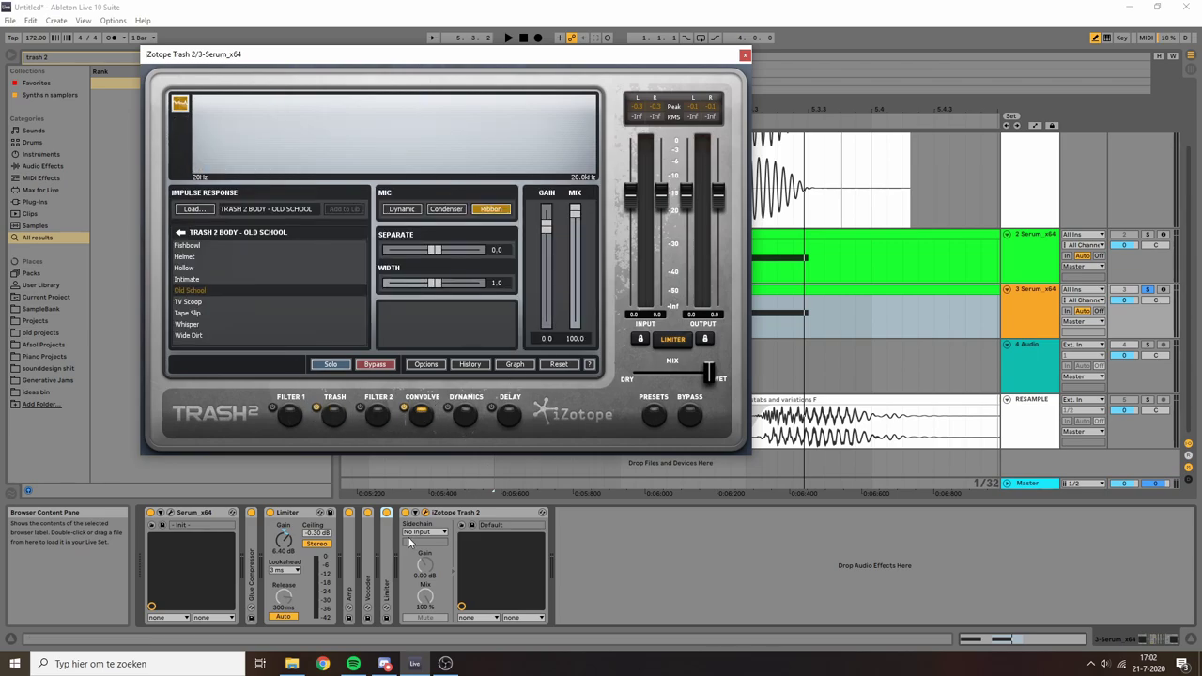
Expand the Amp device, deactivate Amp, Vocoder, the second Limiter and Trash 2, and close the Trash 2 window
double_click(351, 550)
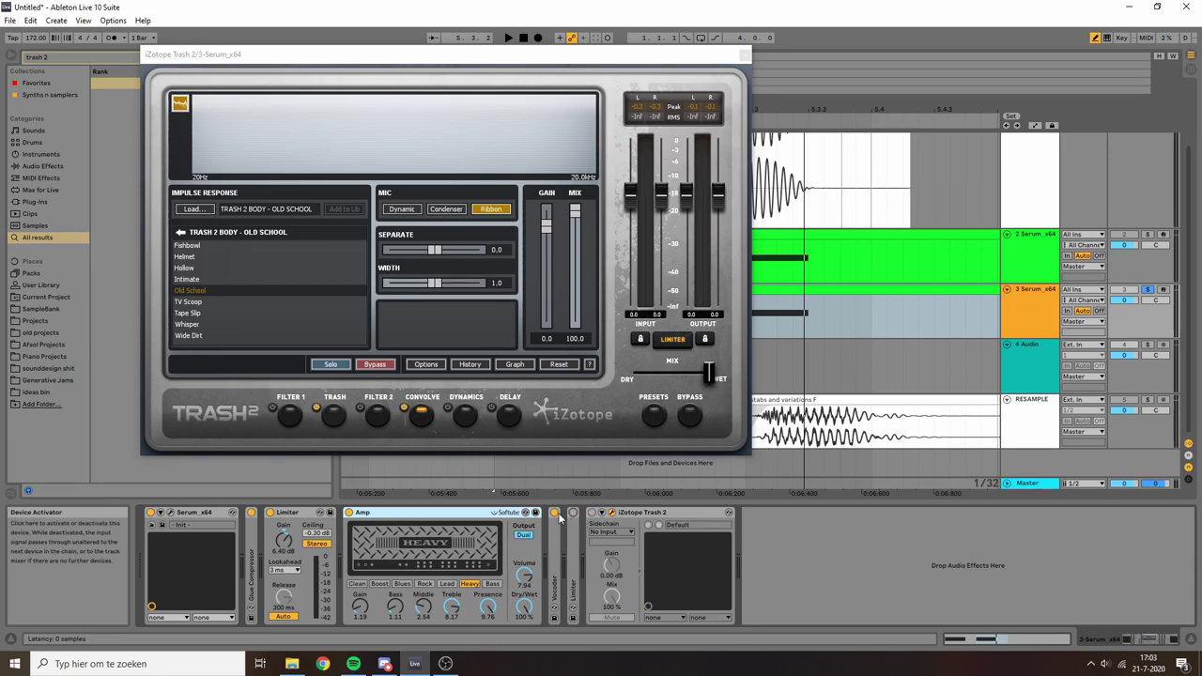
left_click(349, 513)
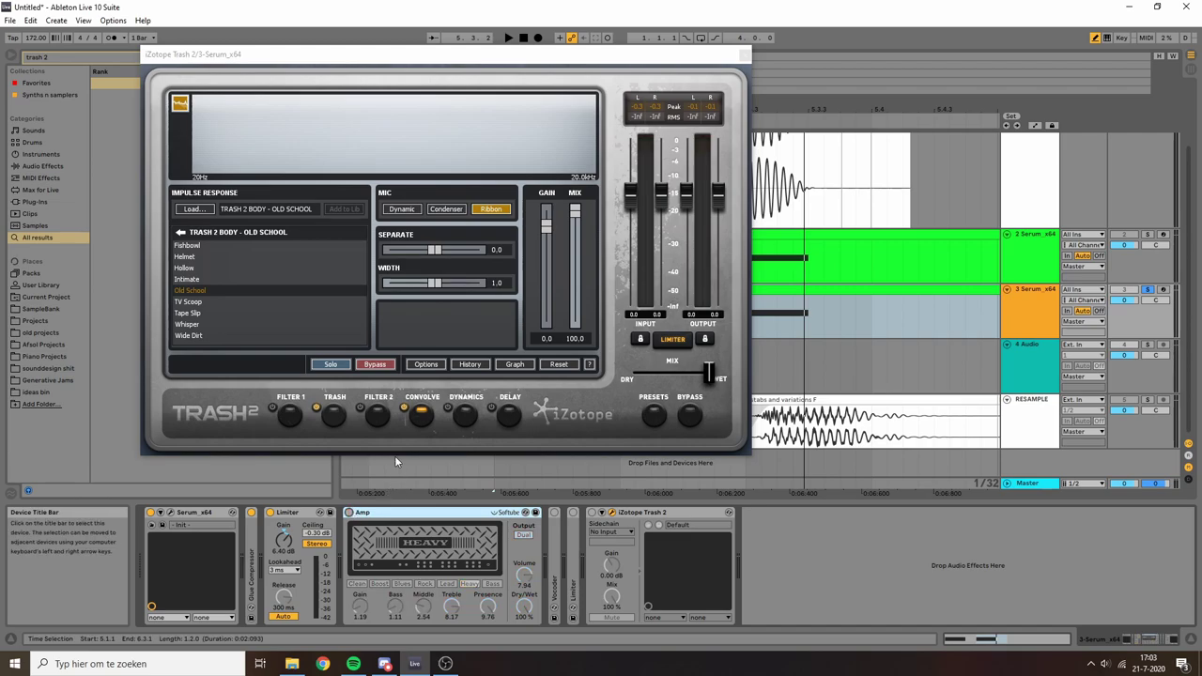
left_click(745, 54)
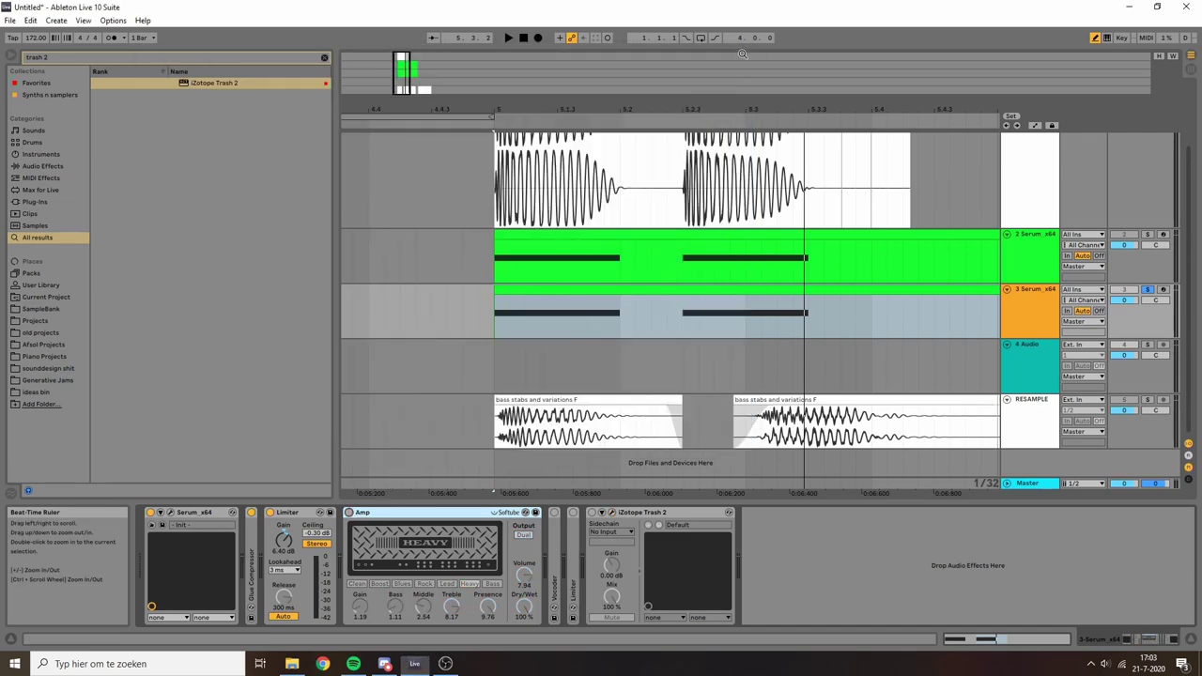
Reactivate Amp, Vocoder, the second Limiter and Trash 2 one by one on the second Serum track, auditioning the stab along the way
left_click(538, 288)
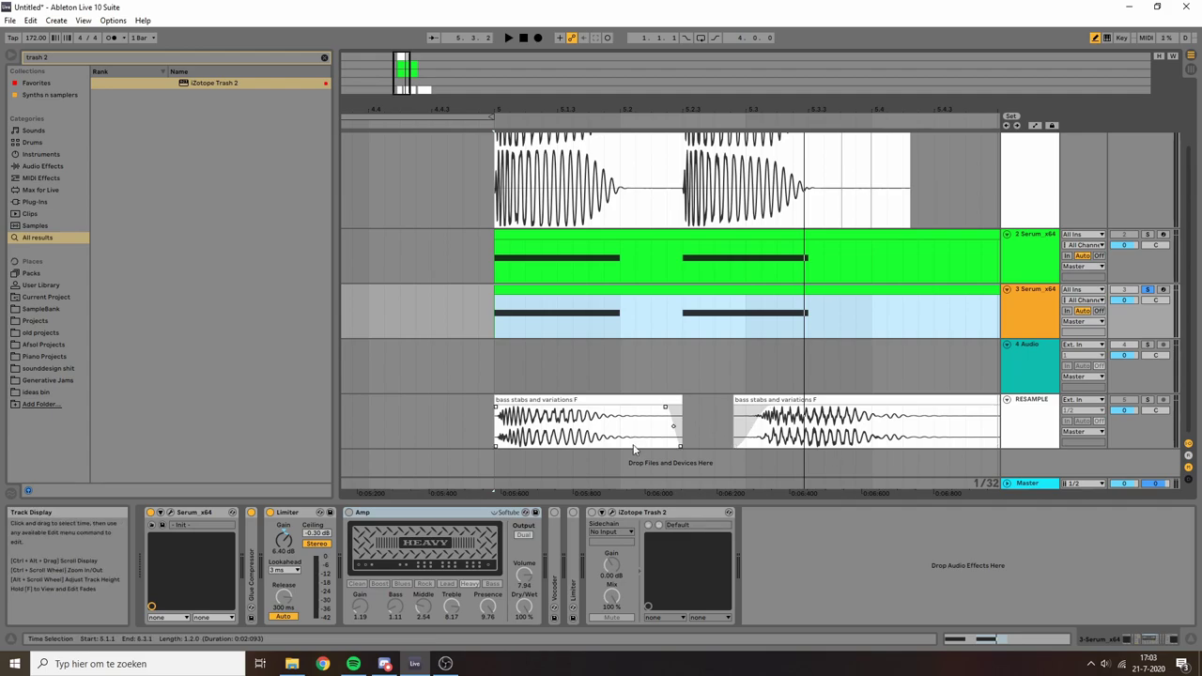
left_click(362, 512)
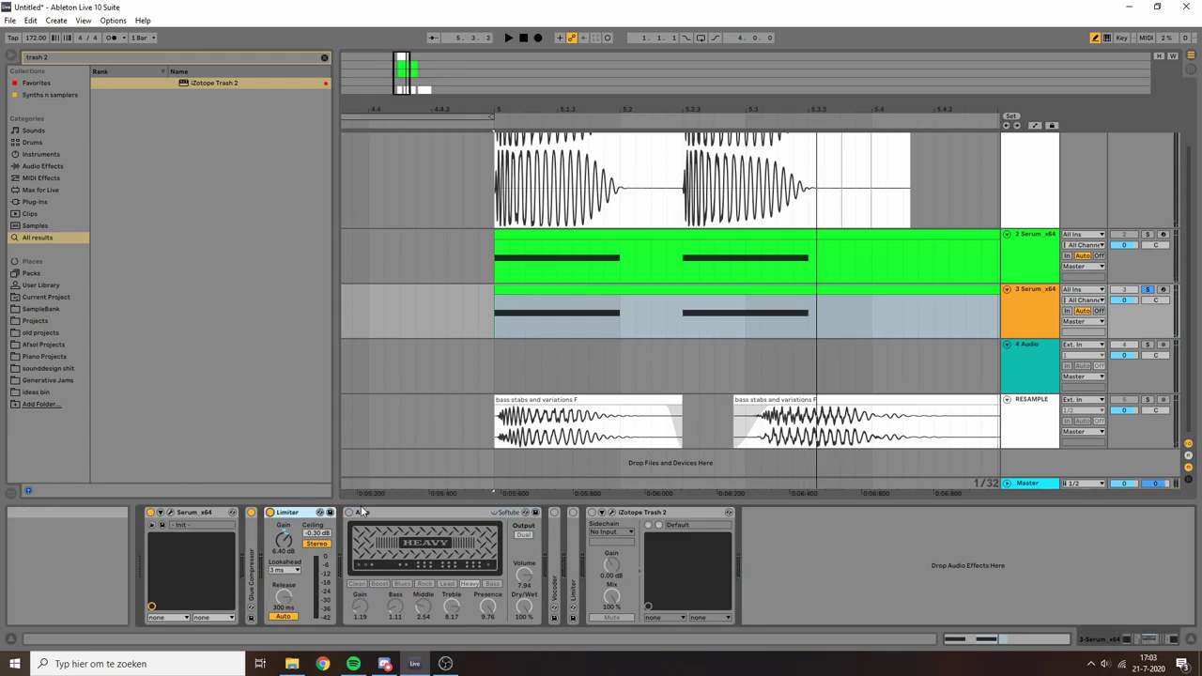
left_click(350, 512)
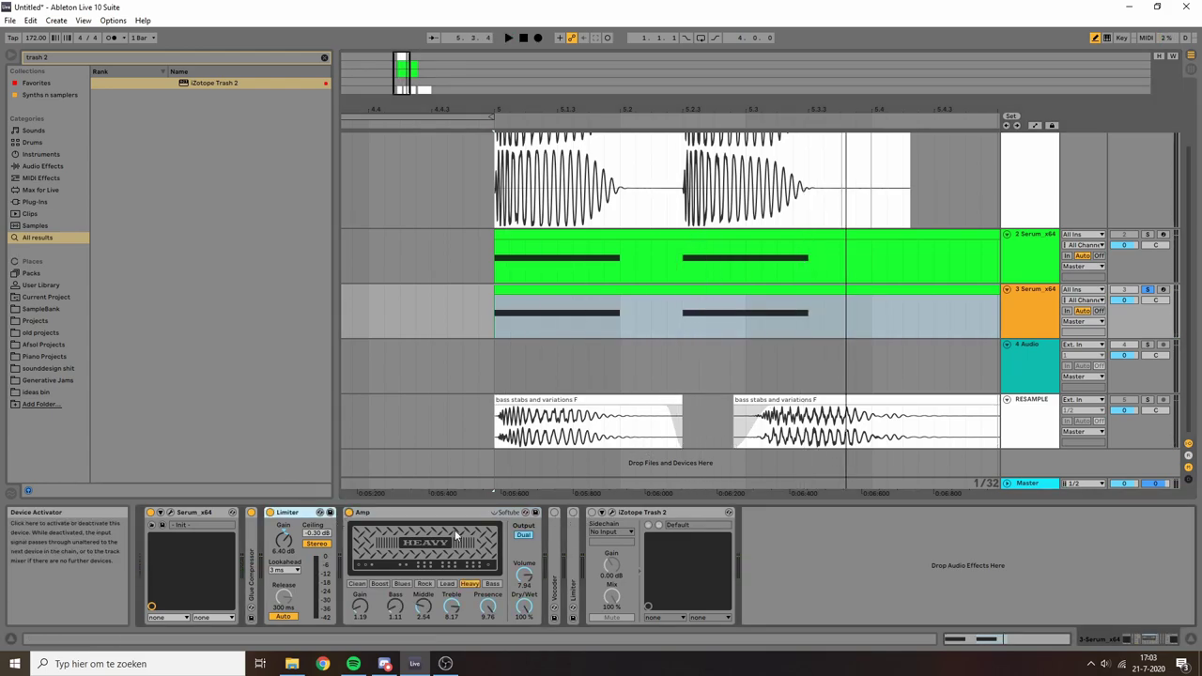
left_click(554, 513)
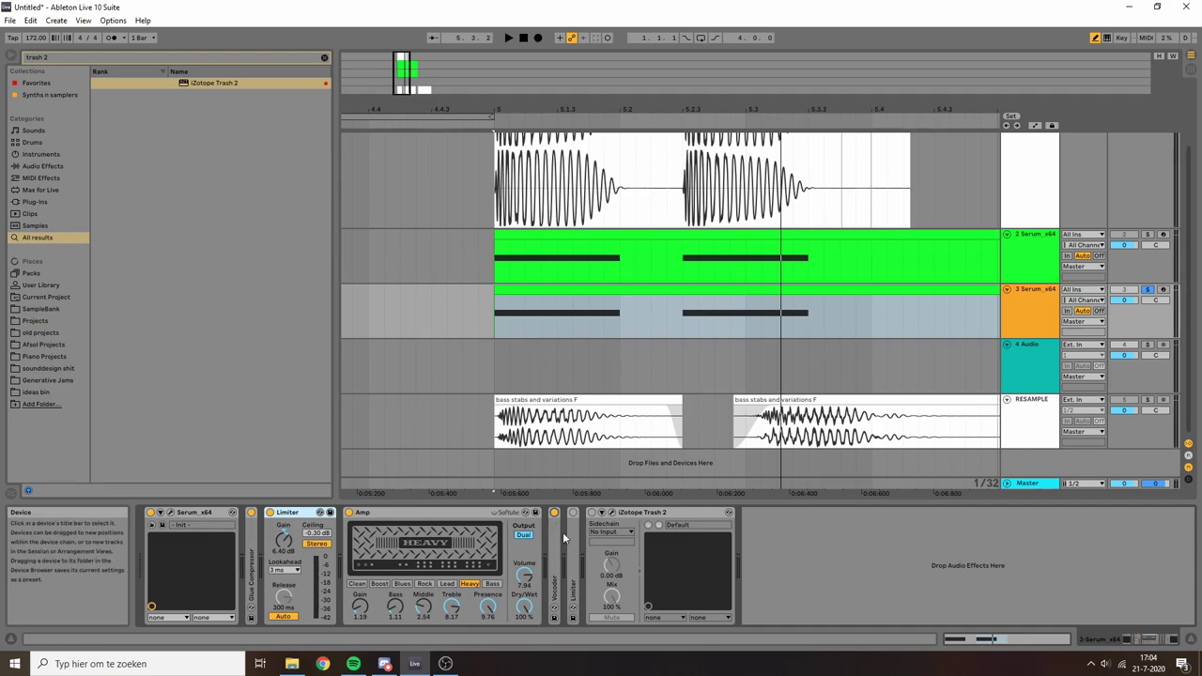
key("space")
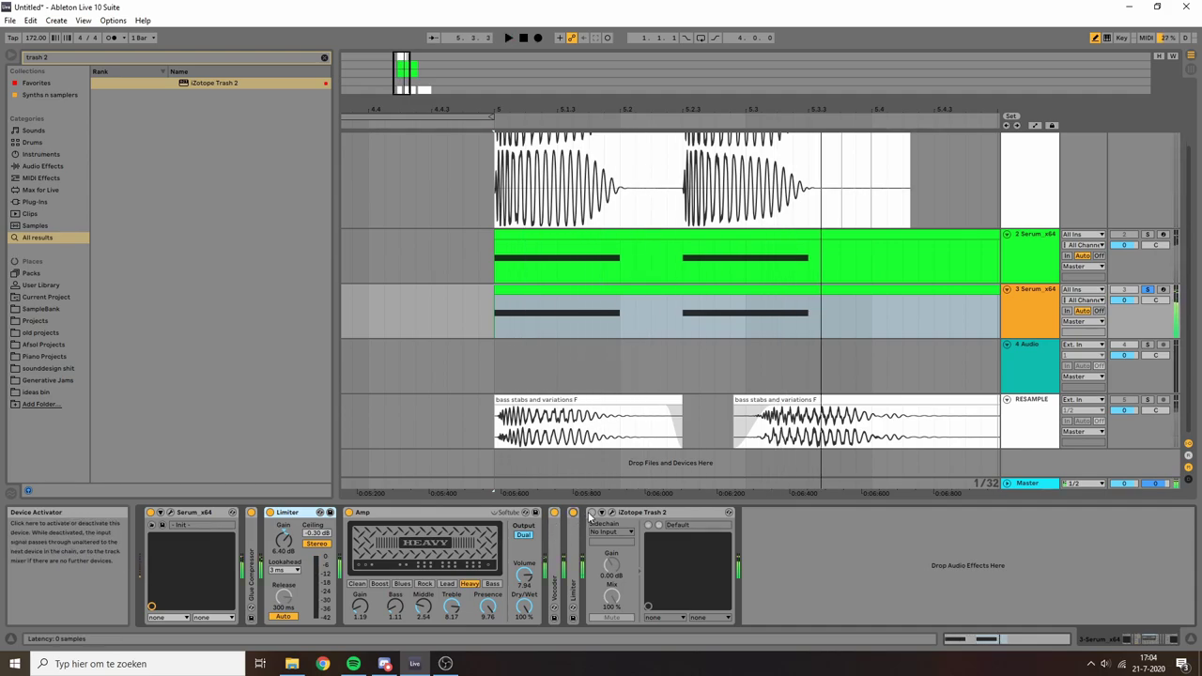
key("space")
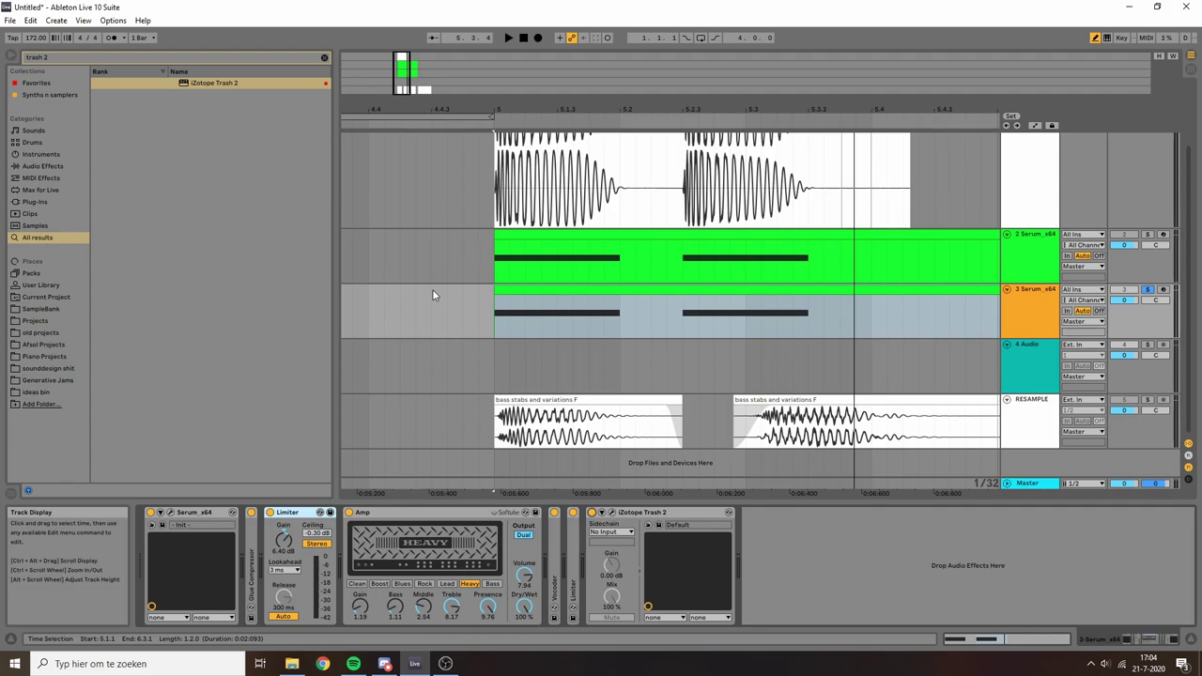
Audition the stab through the SerumFX and Saturator devices following Trash 2
key("space")
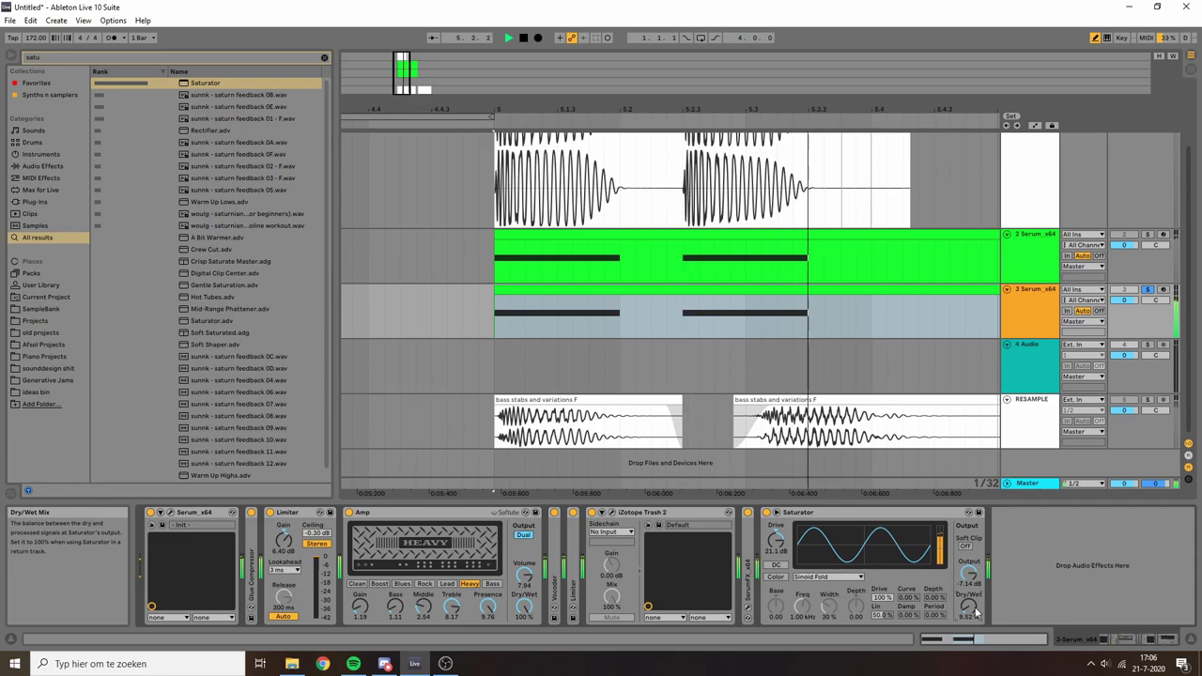
key("space")
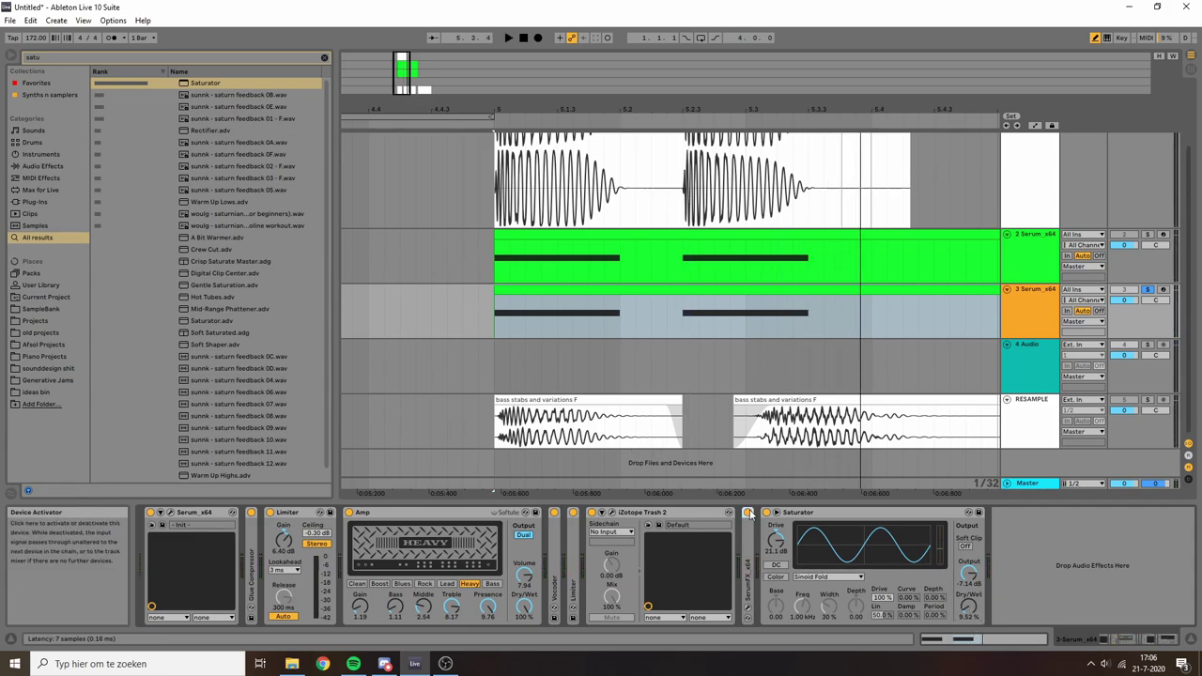
key("space")
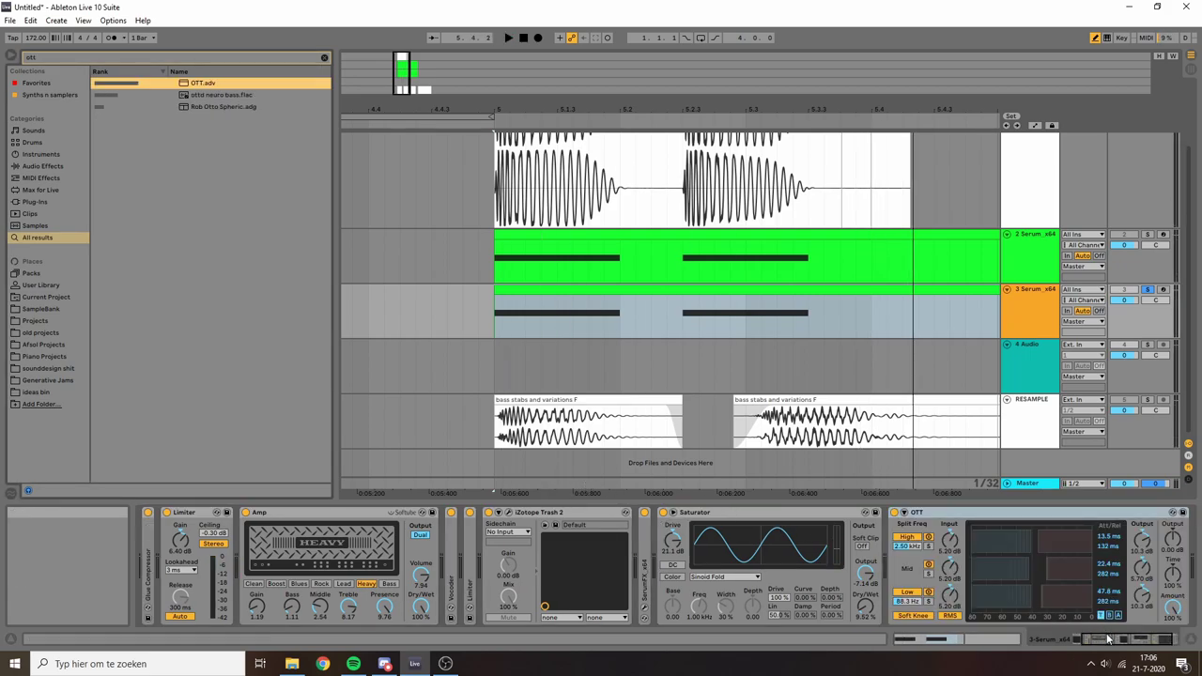
Raise OTT's overall output to 7.50 dB and reduce its amount to 61% while the stab plays
left_click(1135, 640)
key("space")
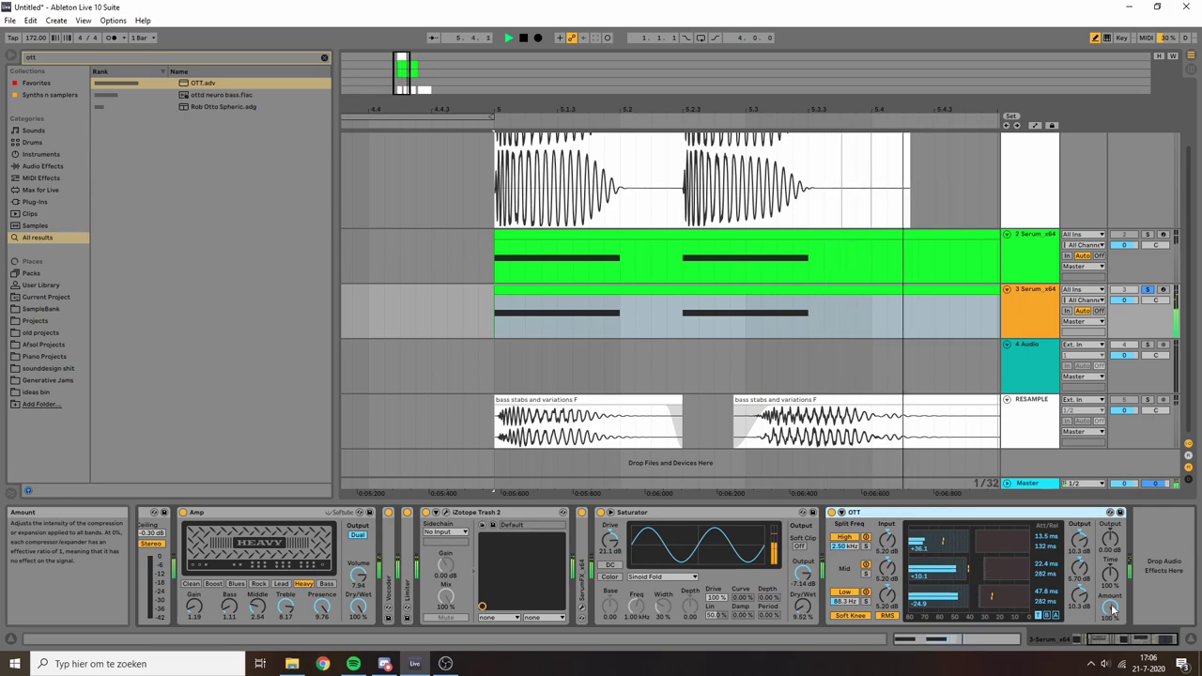
left_click_drag(1111, 543, 1111, 512)
left_click_drag(1110, 607, 1110, 628)
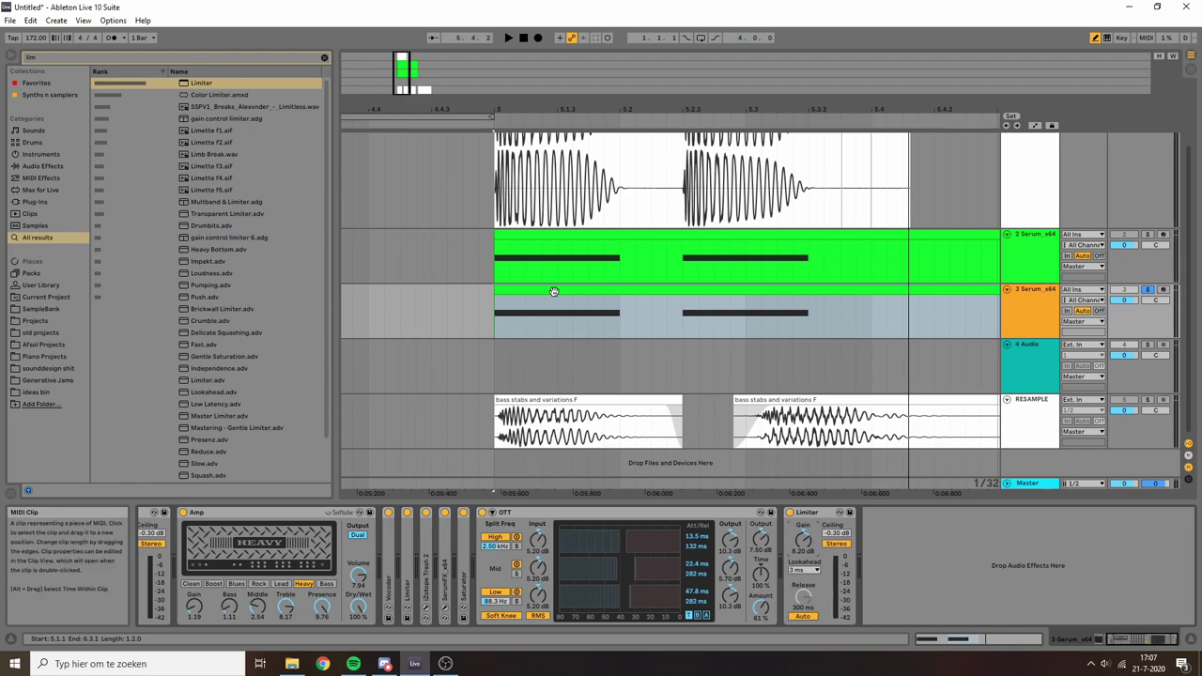
Audition the stab on the second Serum track through the complete effect chain ending in OTT and Limiter
key("space")
key("space")
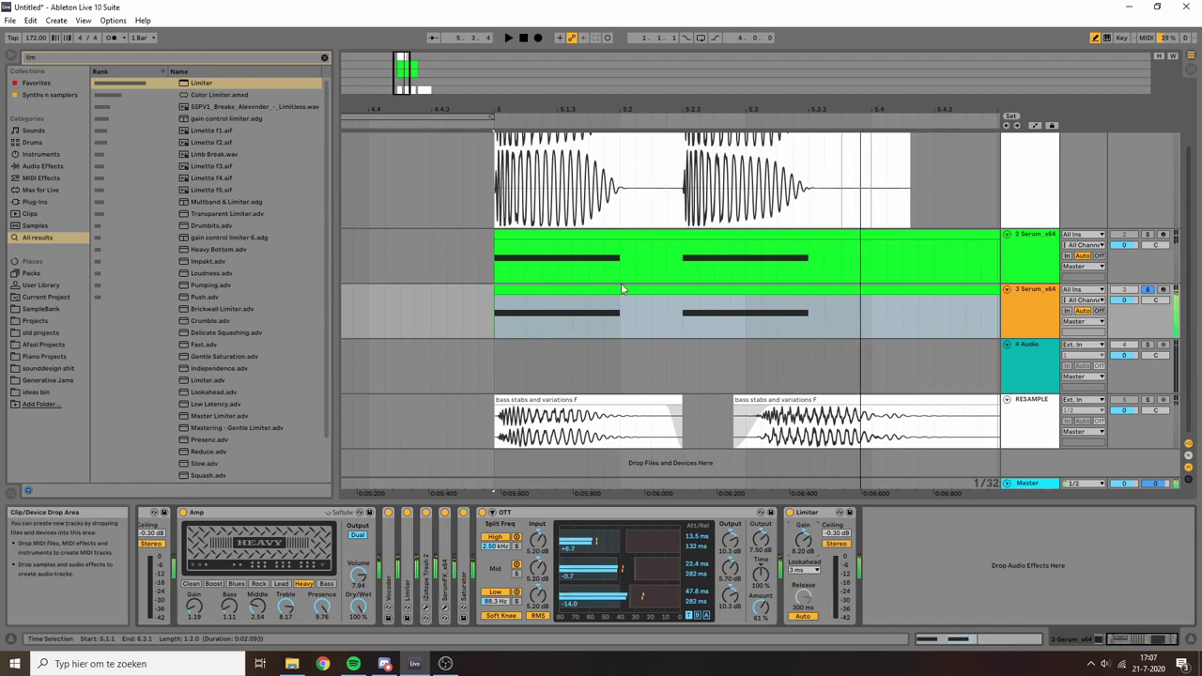
left_click(544, 288)
scroll(522, 328, "up", 1)
key("space")
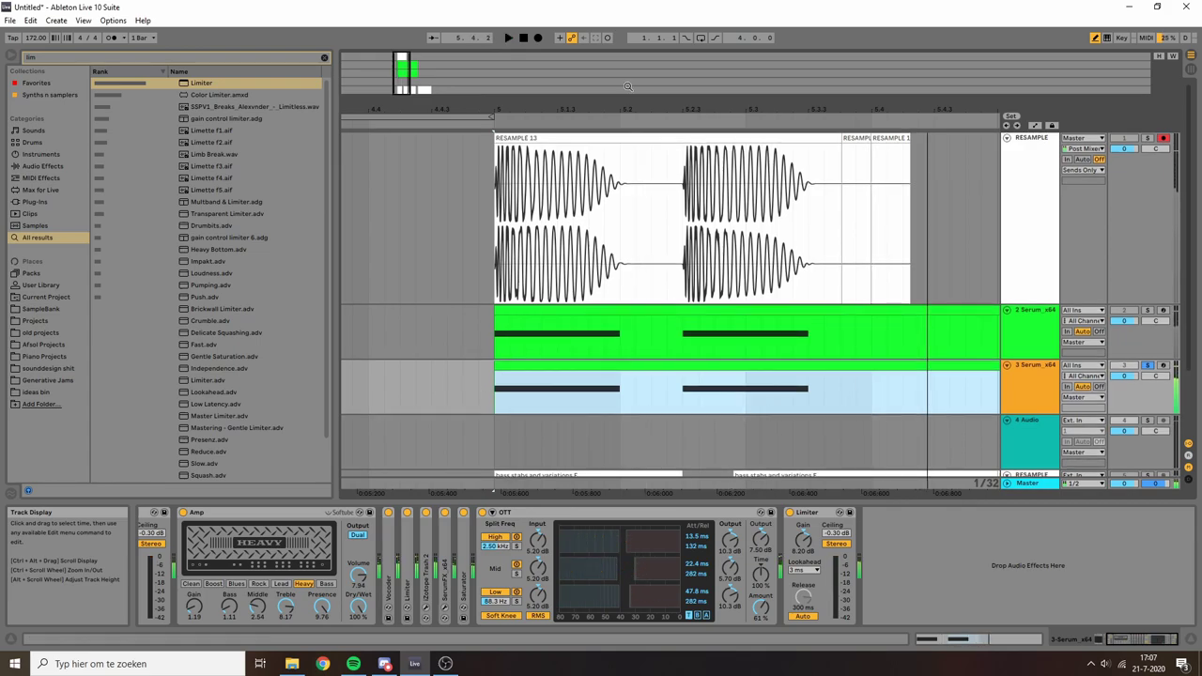
Record the processed stab onto the top RESAMPLE track and select the recorded clip
left_click(538, 38)
key("space")
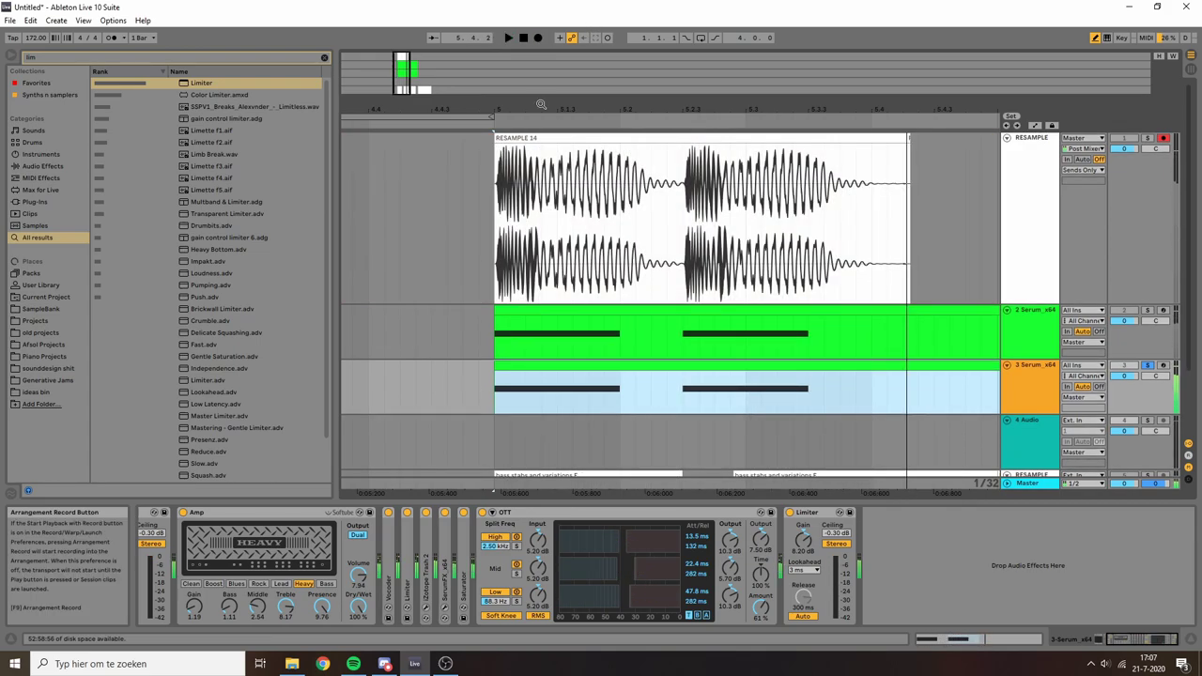
left_click(542, 137)
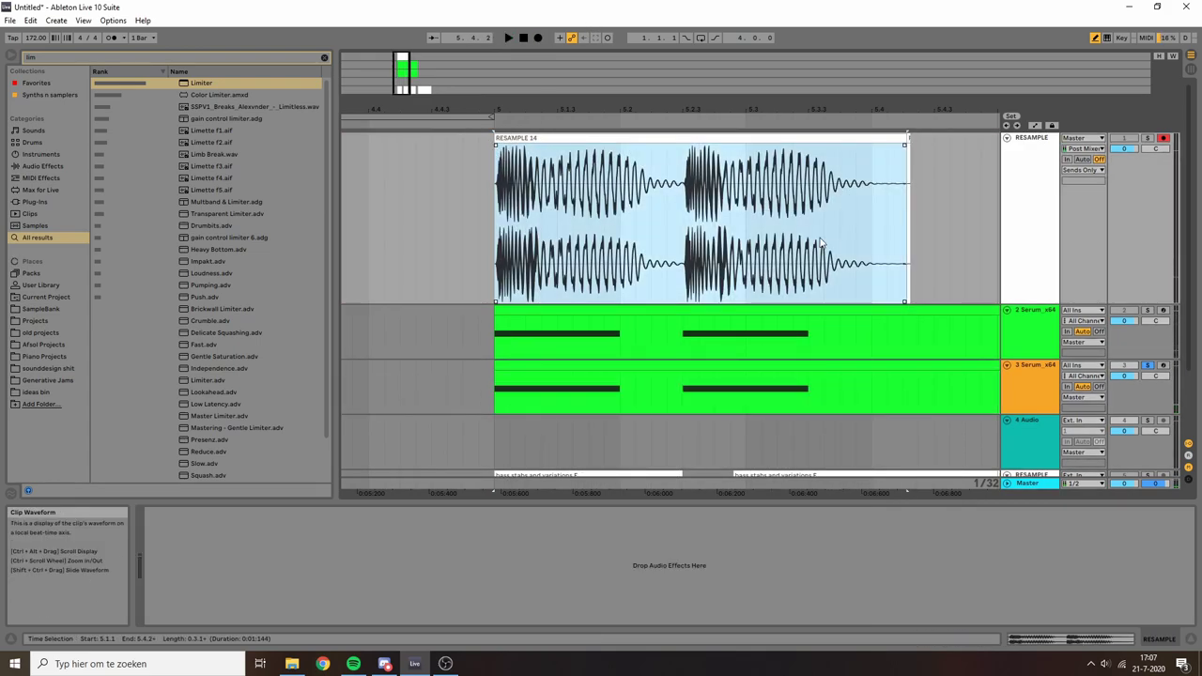
Compare the new recording with the first "bass stabs and variations F" clip on the lower RESAMPLE track
left_click(860, 363)
scroll(751, 358, "down", 2)
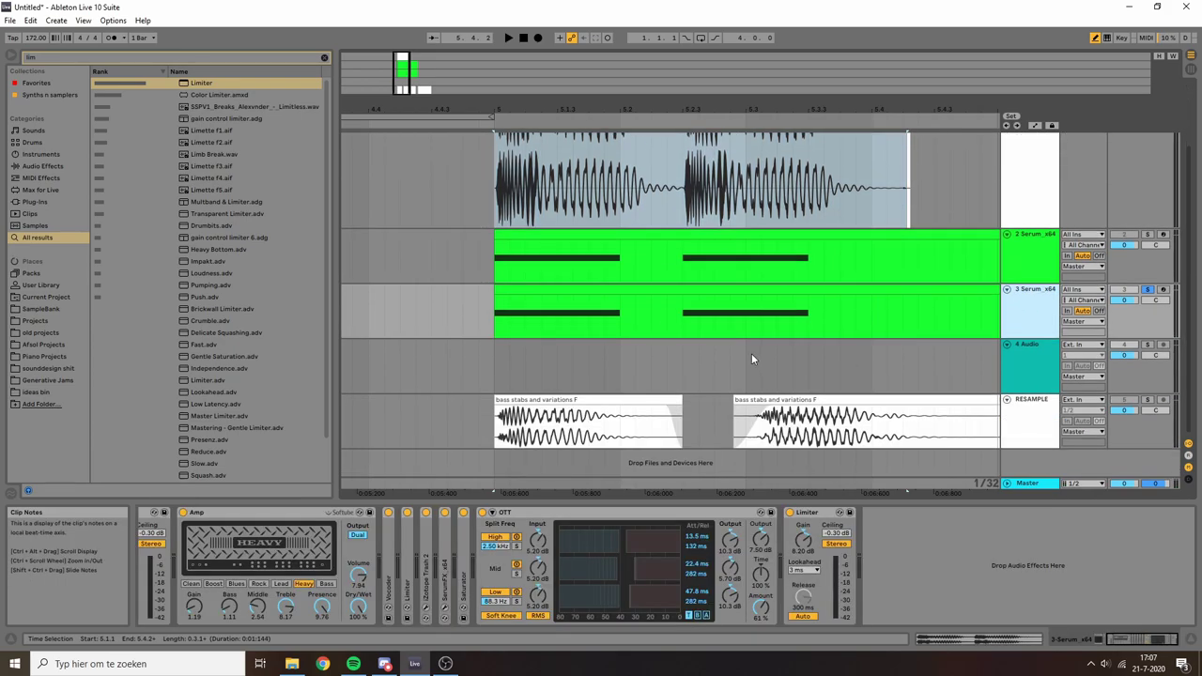
scroll(526, 202, "down", 2, "ctrl")
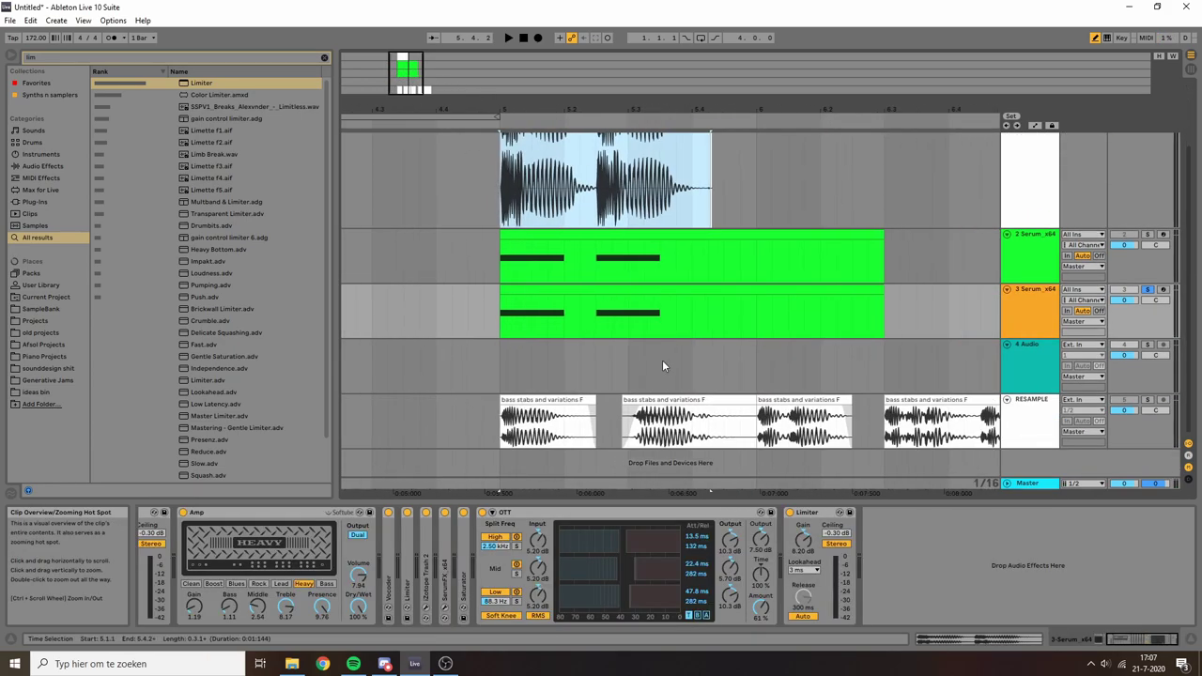
left_click(564, 400)
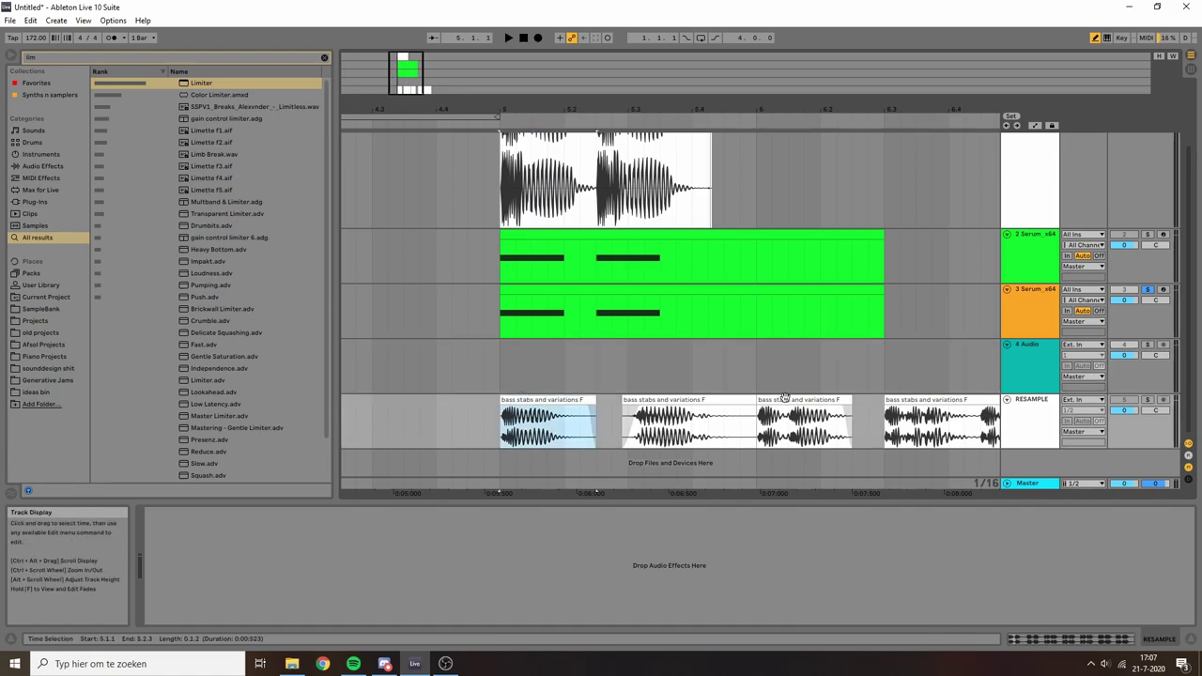
Open Serum on the second Serum track, move LFO 1's peak close to the curve's end, and audition the stab
left_click(558, 288)
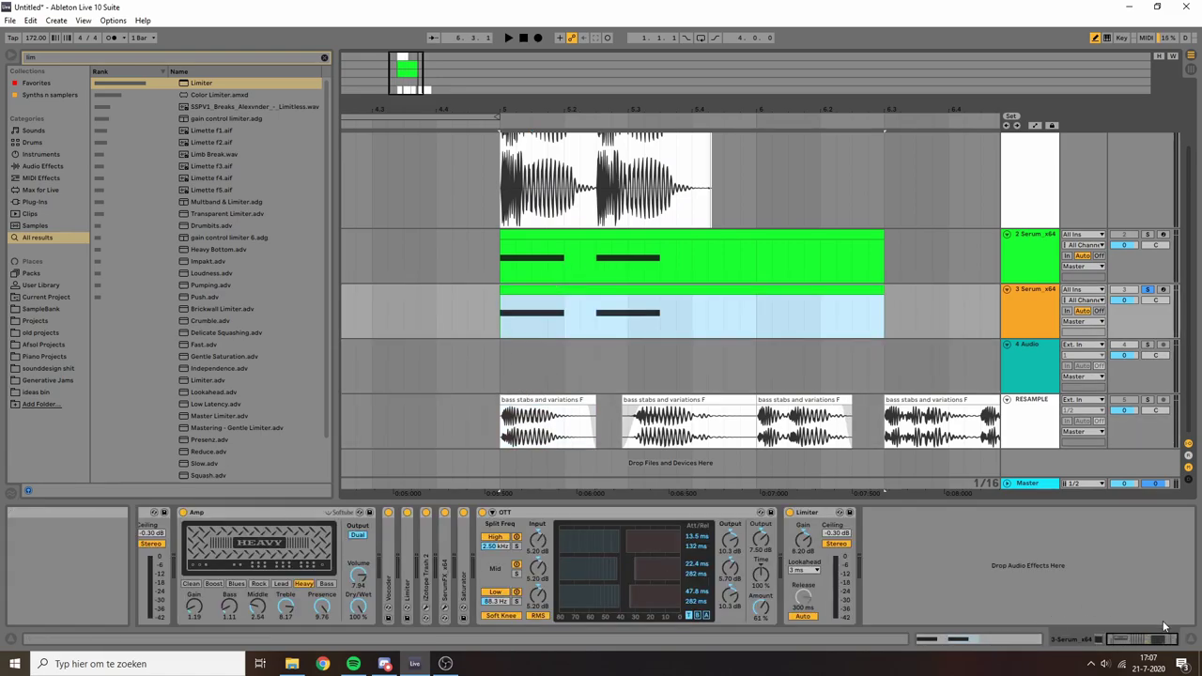
left_click(159, 513)
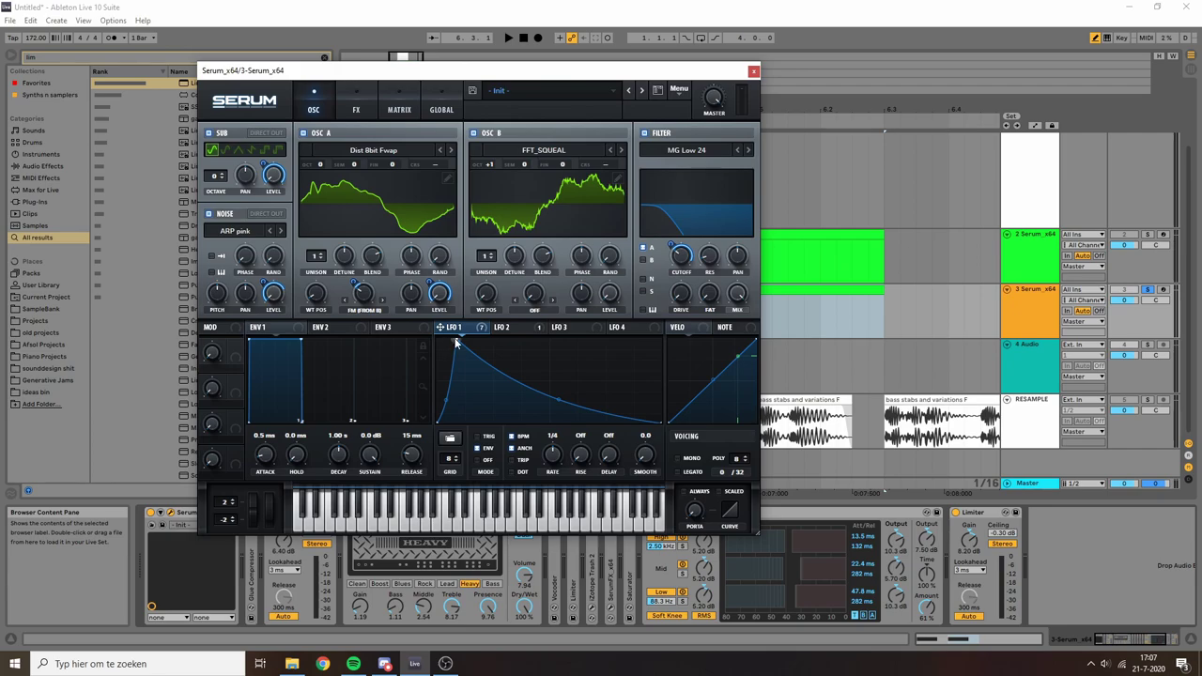
left_click_drag(455, 343, 644, 341)
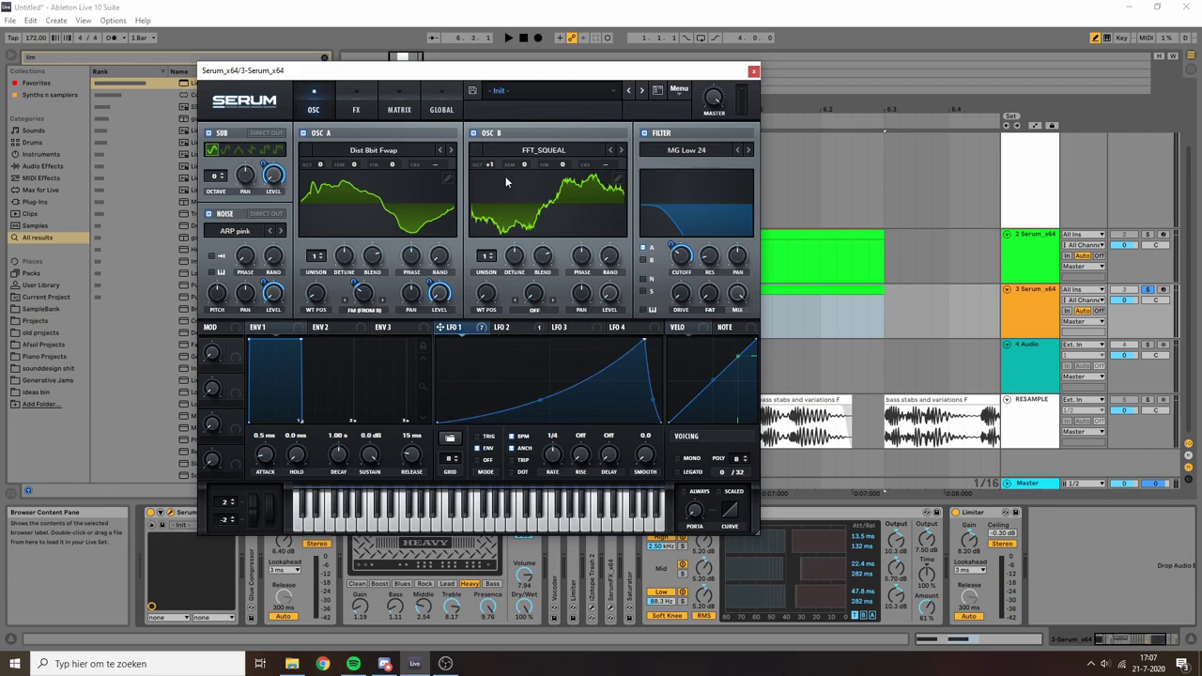
left_click_drag(576, 71, 510, 71)
key("space")
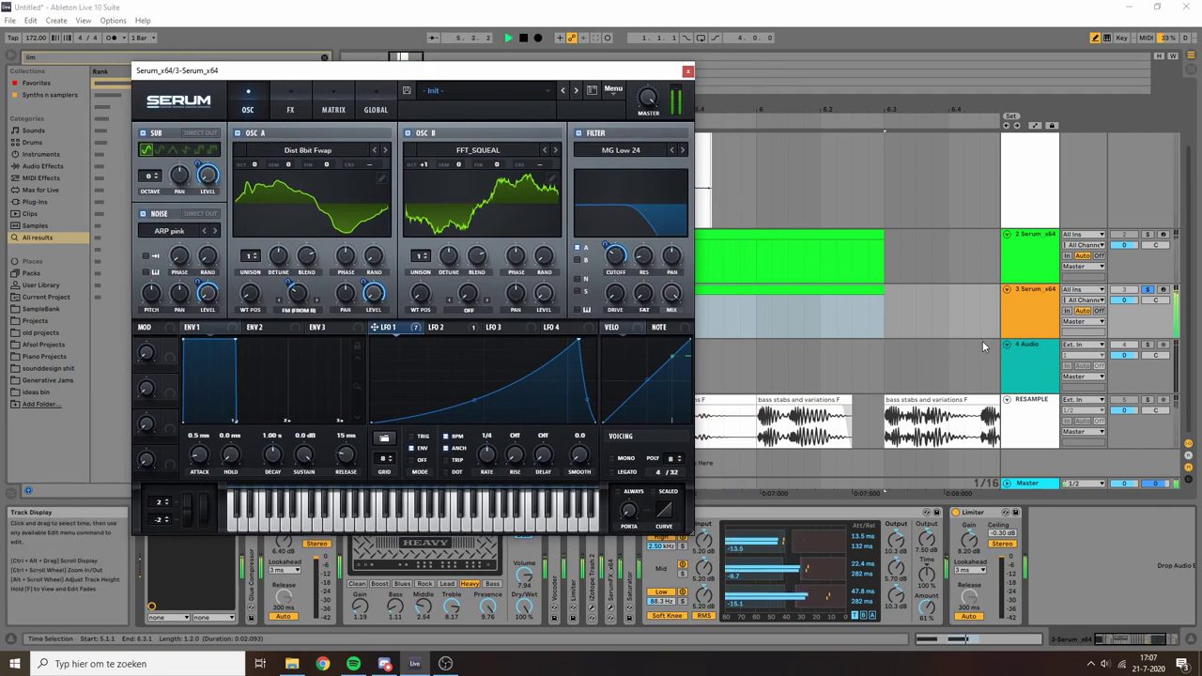
key("space")
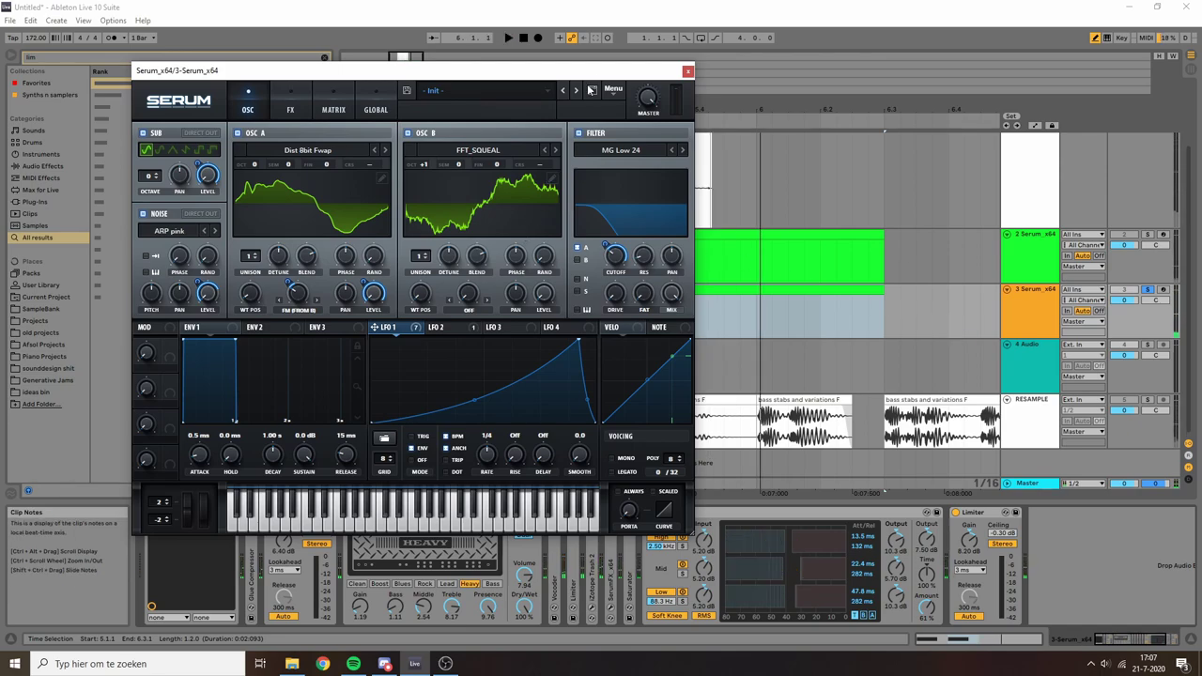
Add points to LFO 1 to form an additional early peak with a valley before the late one, and audition it
left_click_drag(582, 70, 451, 112)
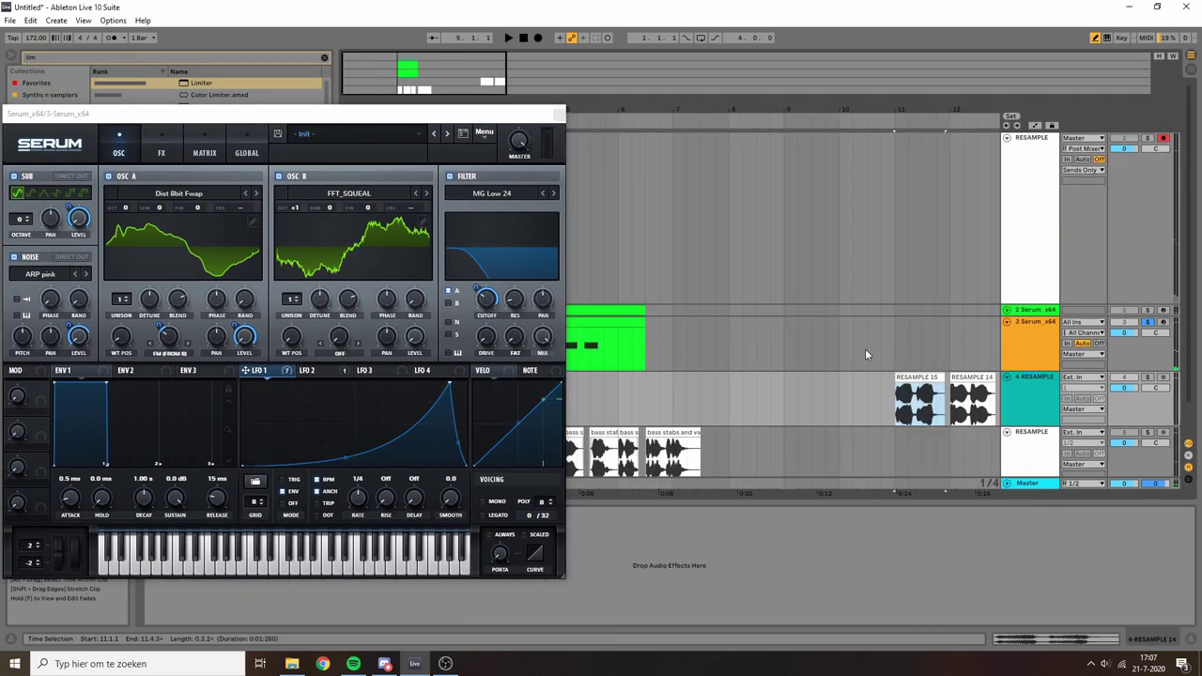
left_click(313, 438)
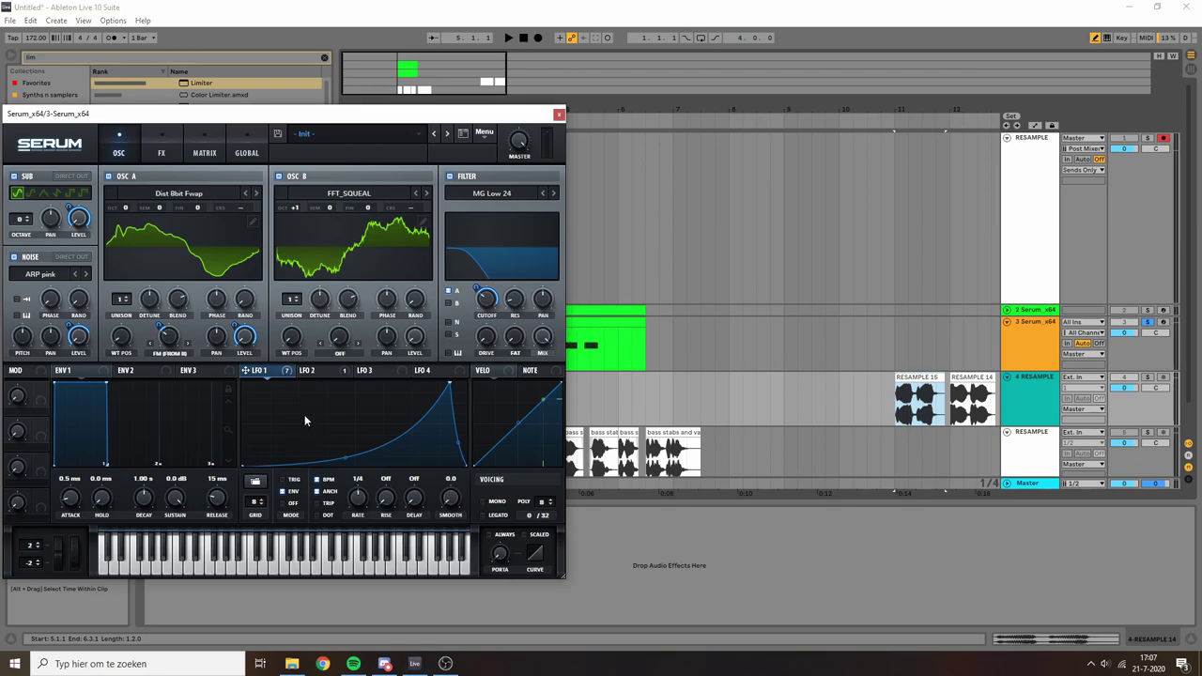
double_click(305, 416)
left_click_drag(304, 416, 314, 453)
double_click(334, 395)
left_click_drag(396, 407, 397, 425)
key("space")
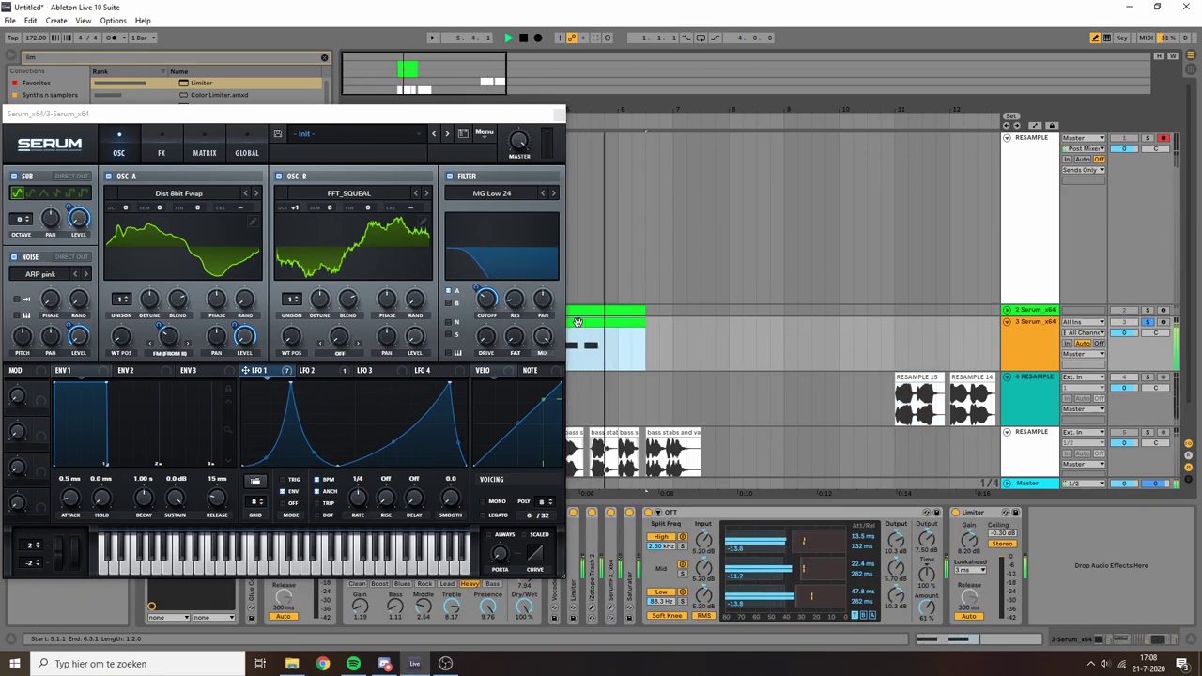
Shape a sharp dip and a second peak after LFO 1's first peak, and lower the final peak slightly
left_click_drag(314, 434, 314, 389)
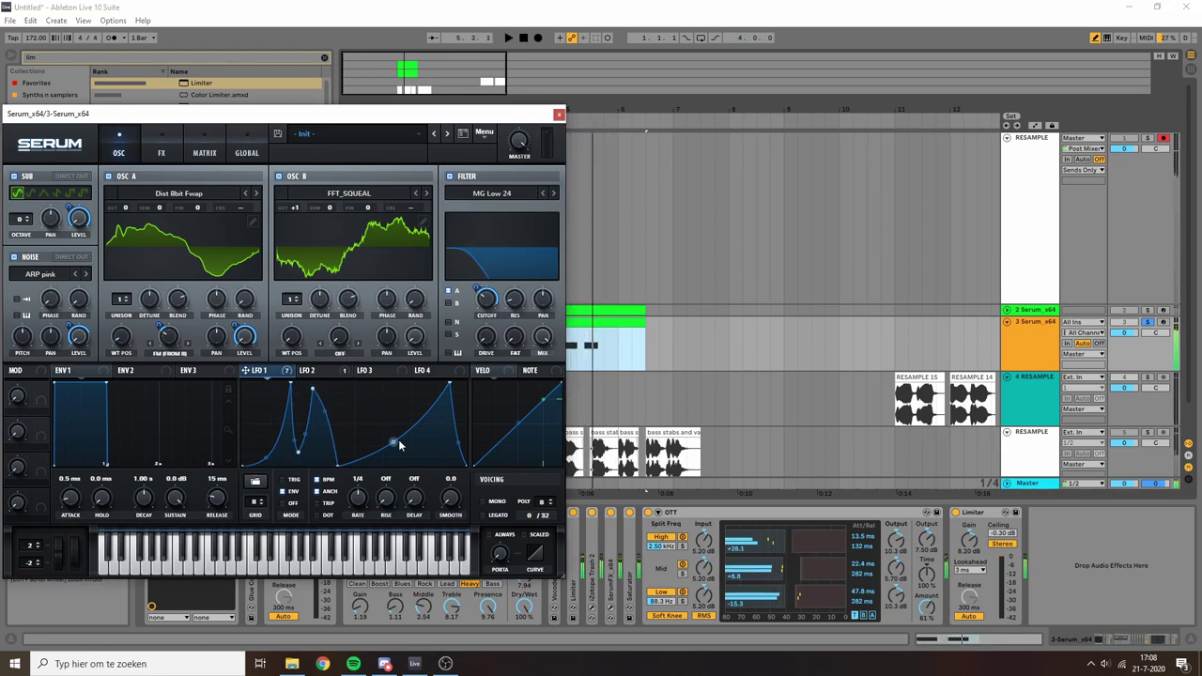
key("space")
left_click_drag(450, 396, 441, 417)
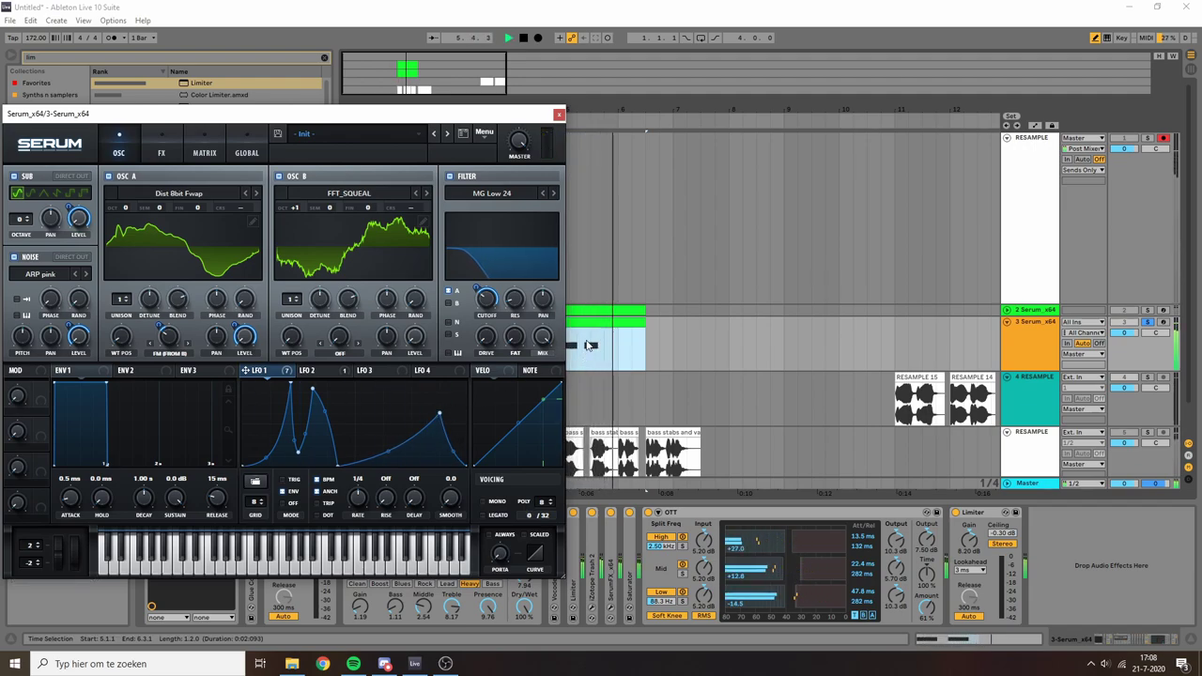
Record the stab with the three-peak LFO 1 shape onto the top RESAMPLE track
left_click(568, 152)
key("space")
left_click(539, 38)
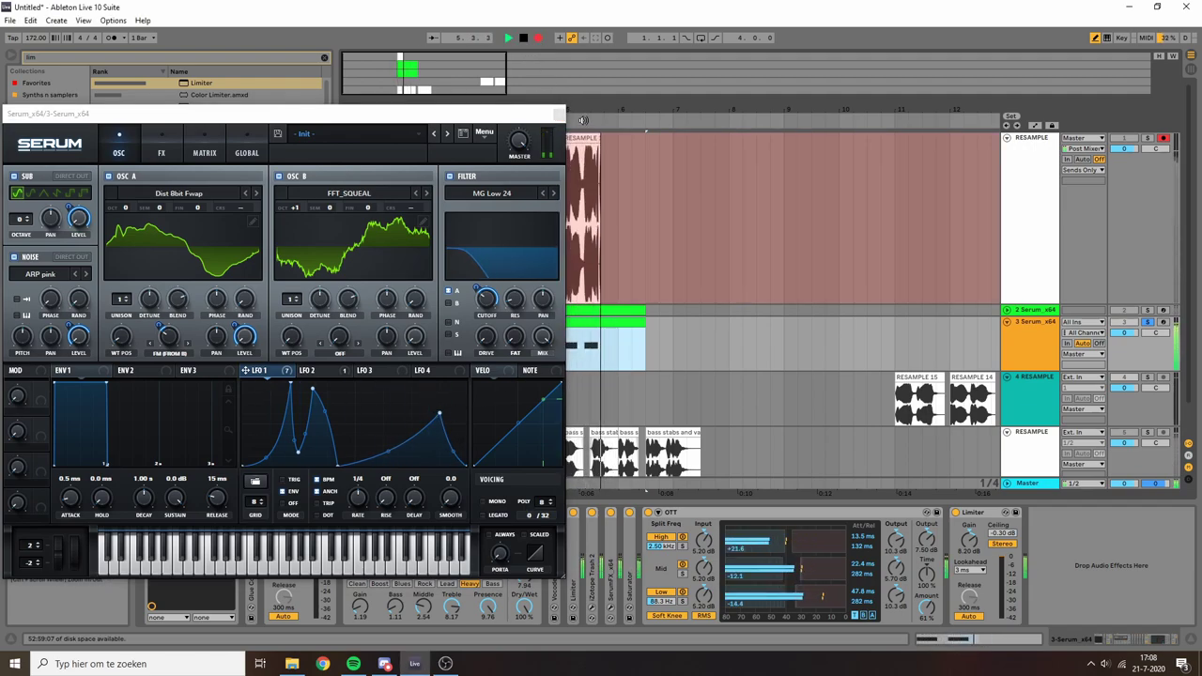
key("space")
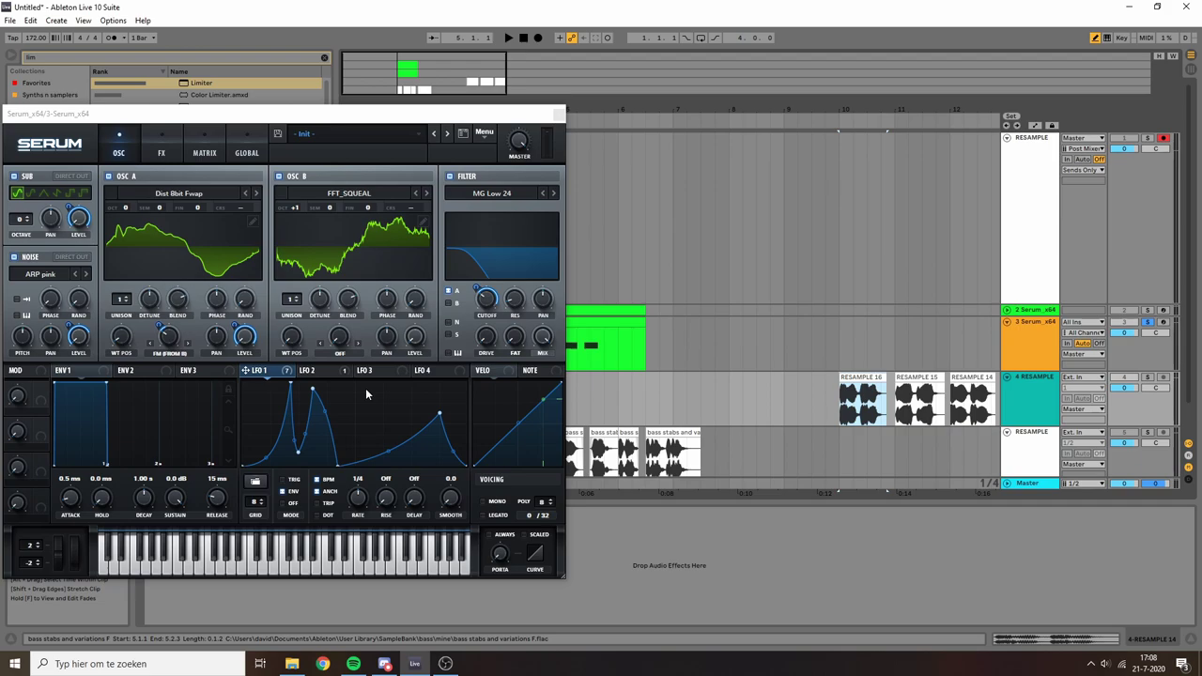
Reshape LFO 1 into a small early peak and dip leading to a long plateau, removing the middle low point during playback
left_click(605, 324)
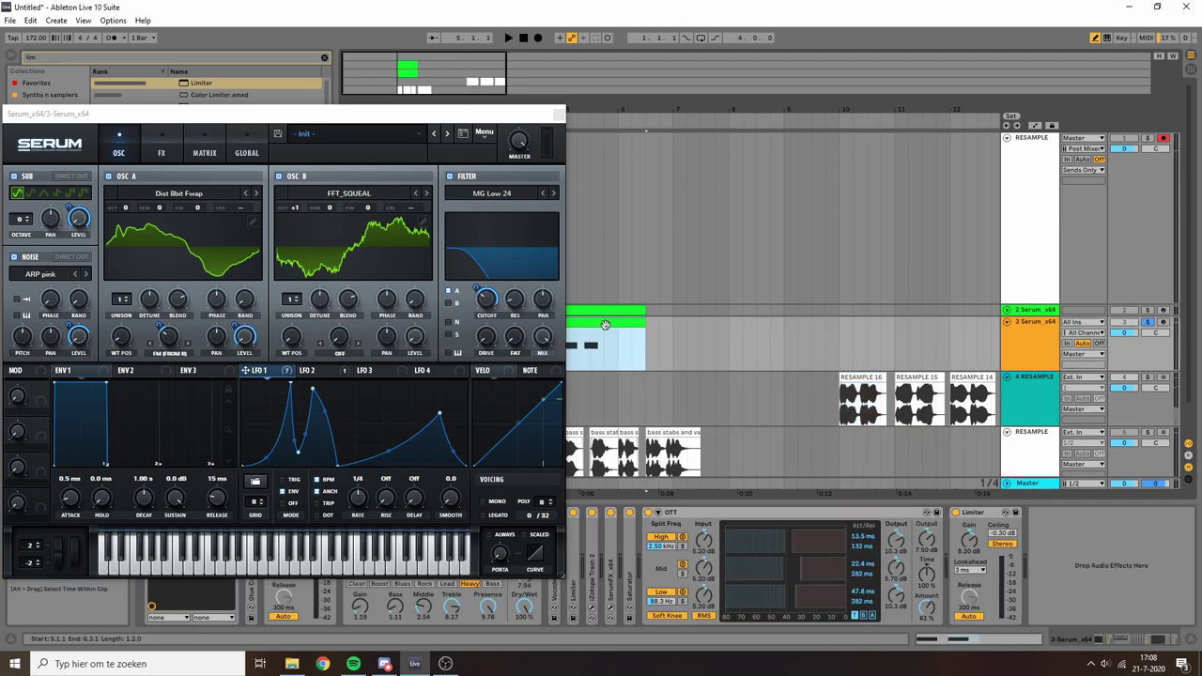
key("space")
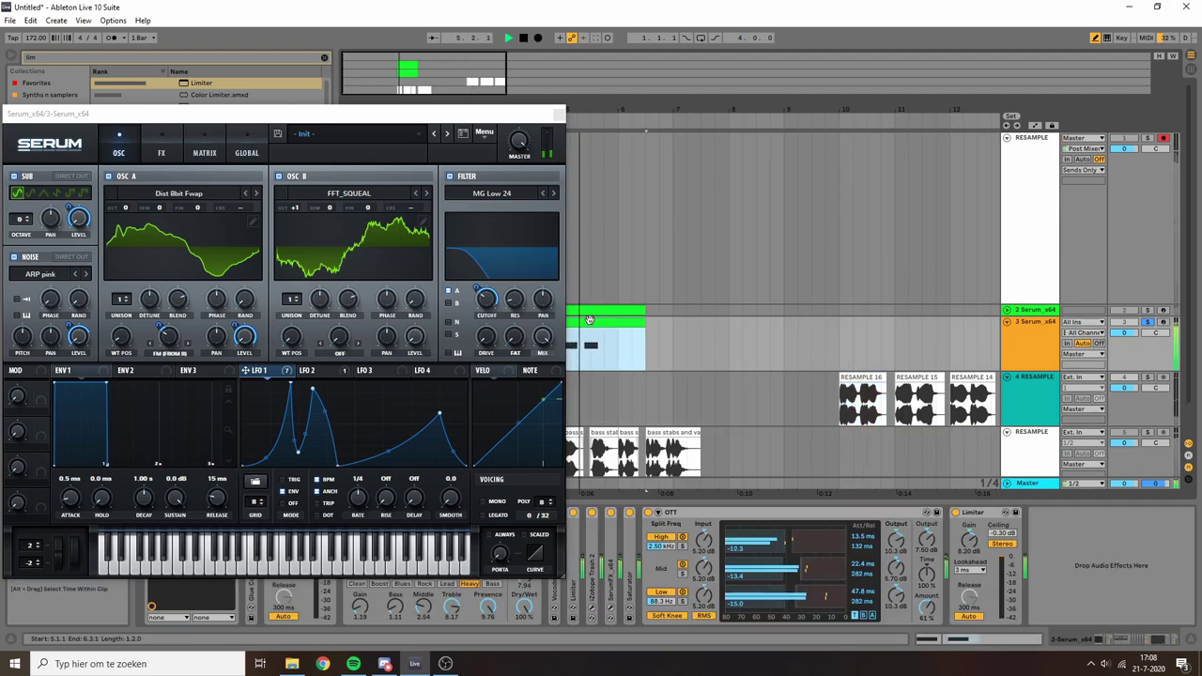
left_click(268, 432)
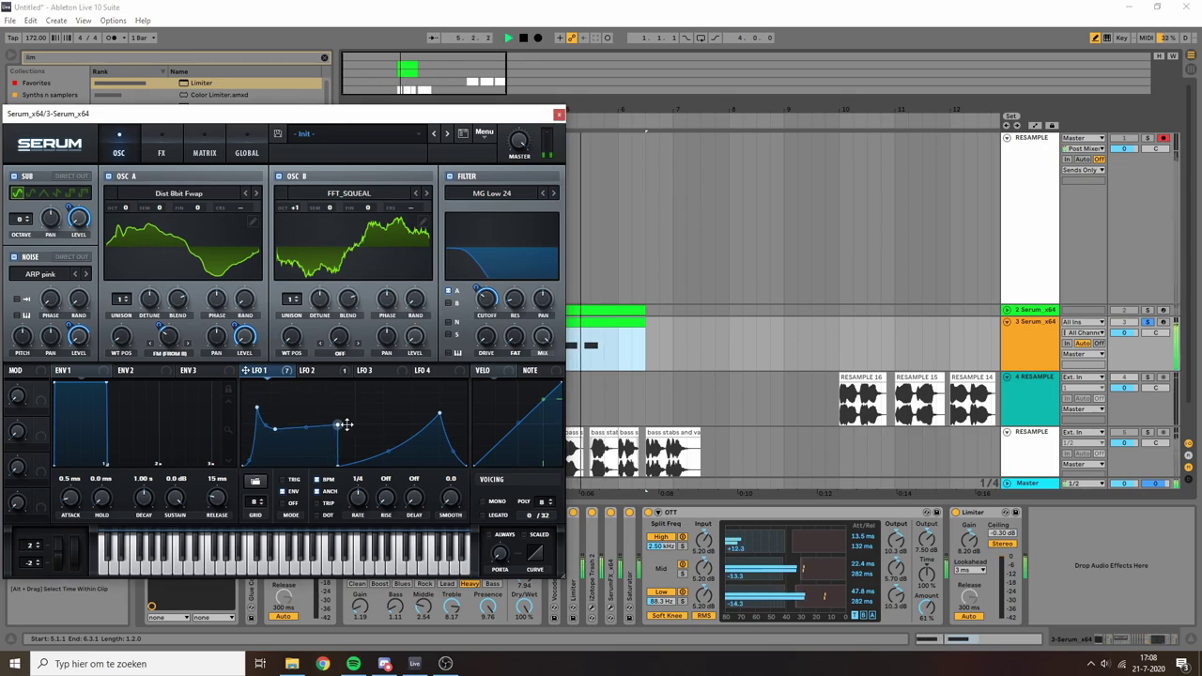
mouse_move(347, 423)
left_mouse_down()
mouse_move(330, 418)
mouse_move(336, 409)
left_mouse_up()
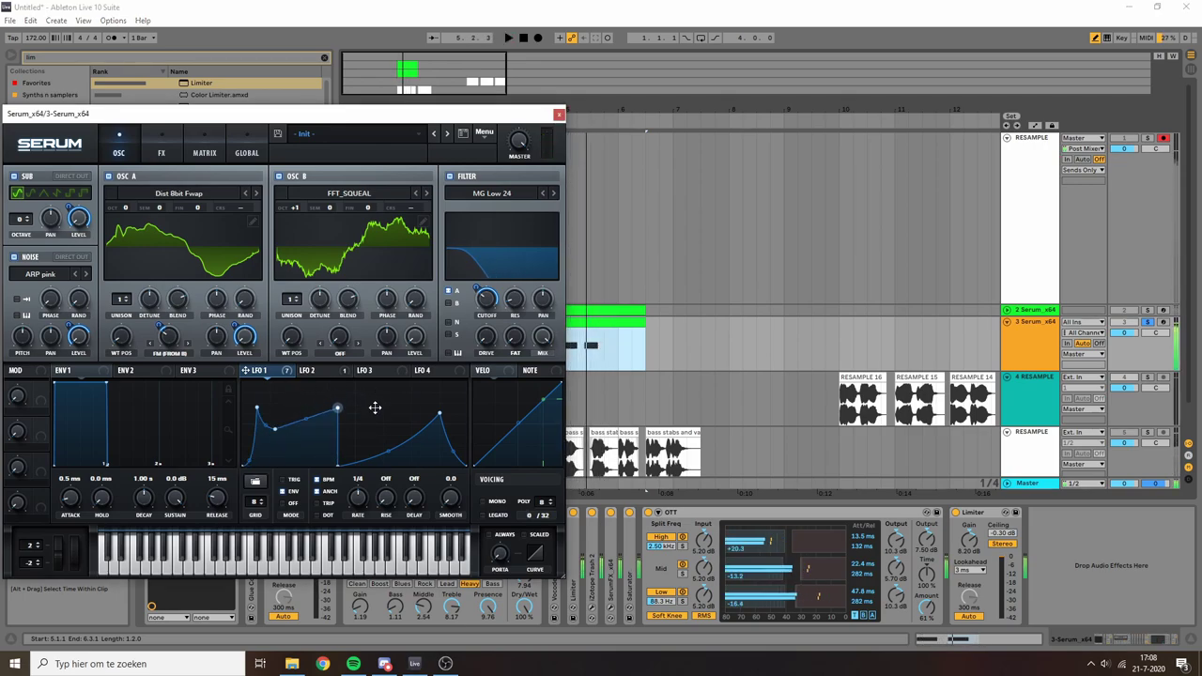
double_click(342, 467)
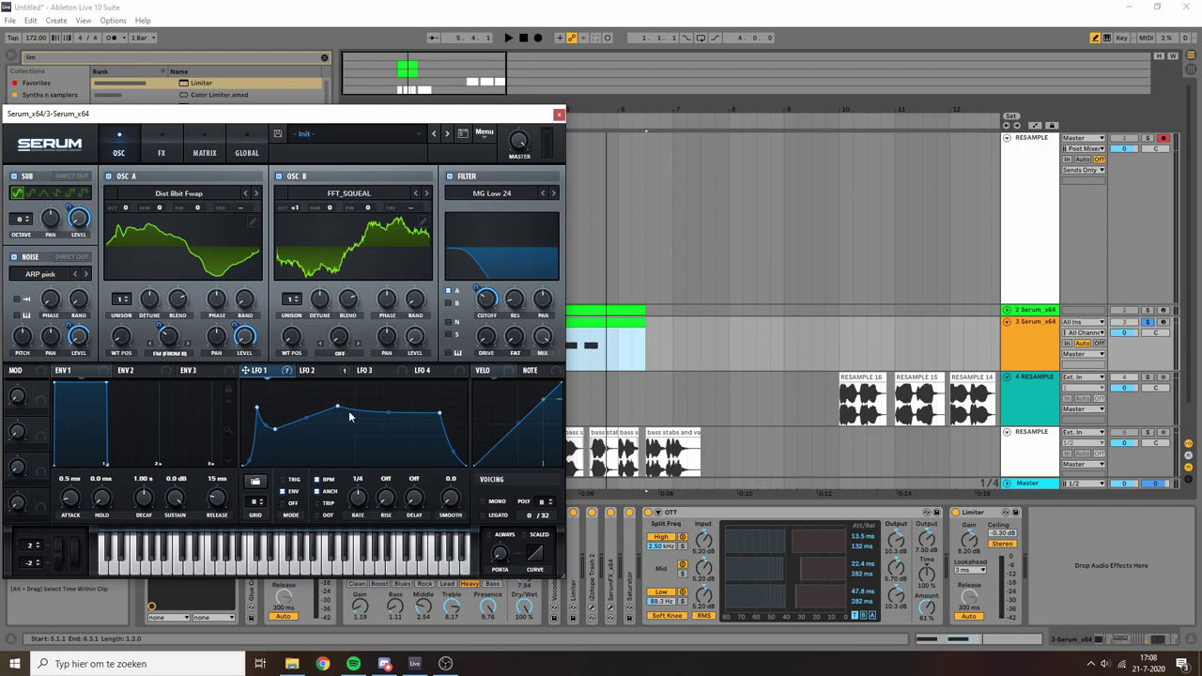
Stop playback and reshape LFO 1 into two narrow early peaks, with a zero-level point after each and the second at full height
key("space")
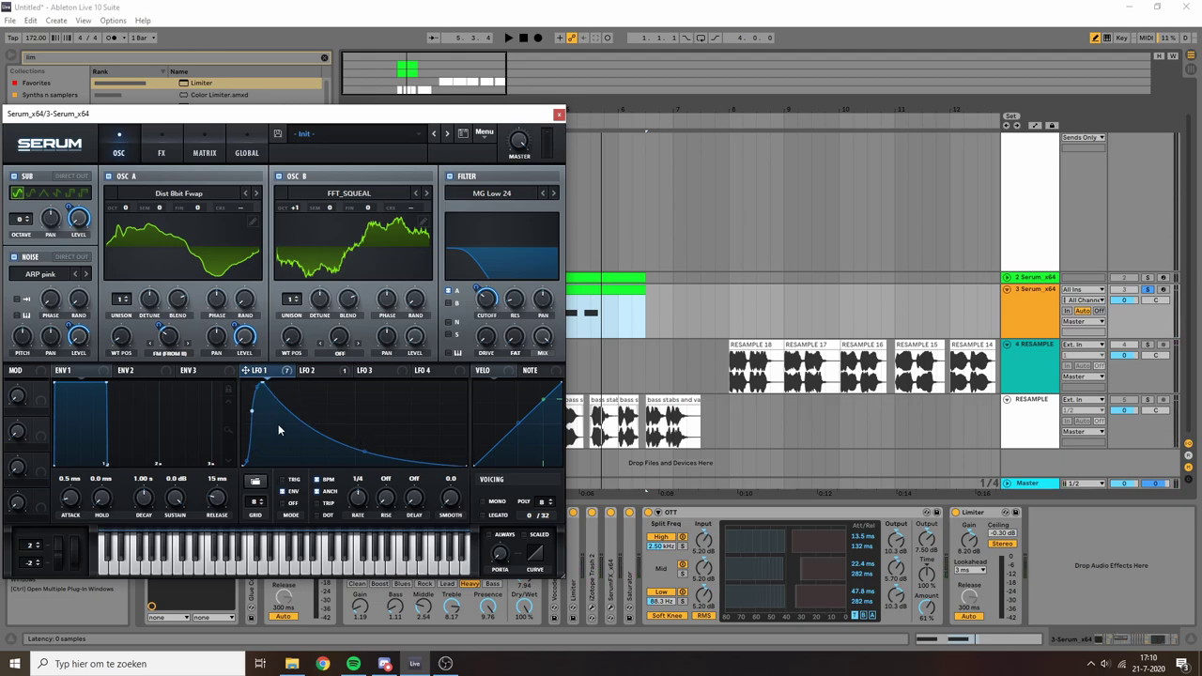
double_click(291, 447)
left_click_drag(292, 446, 277, 491)
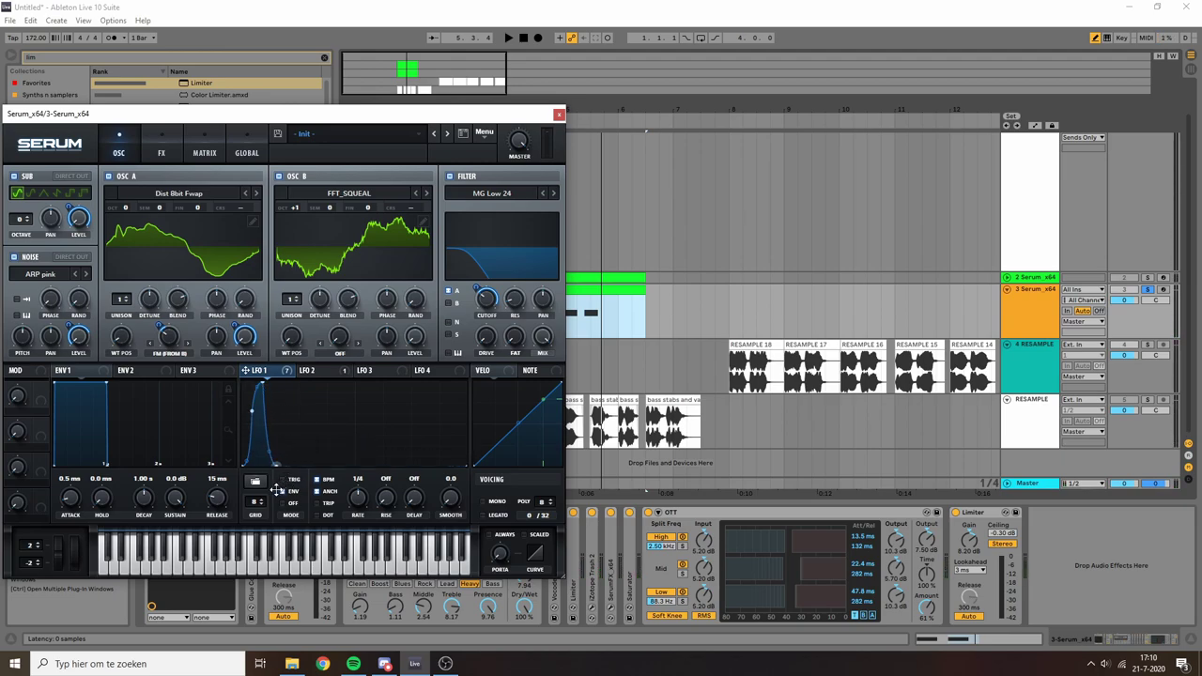
double_click(305, 407)
left_click_drag(306, 407, 306, 380)
double_click(346, 428)
left_click_drag(347, 427, 325, 470)
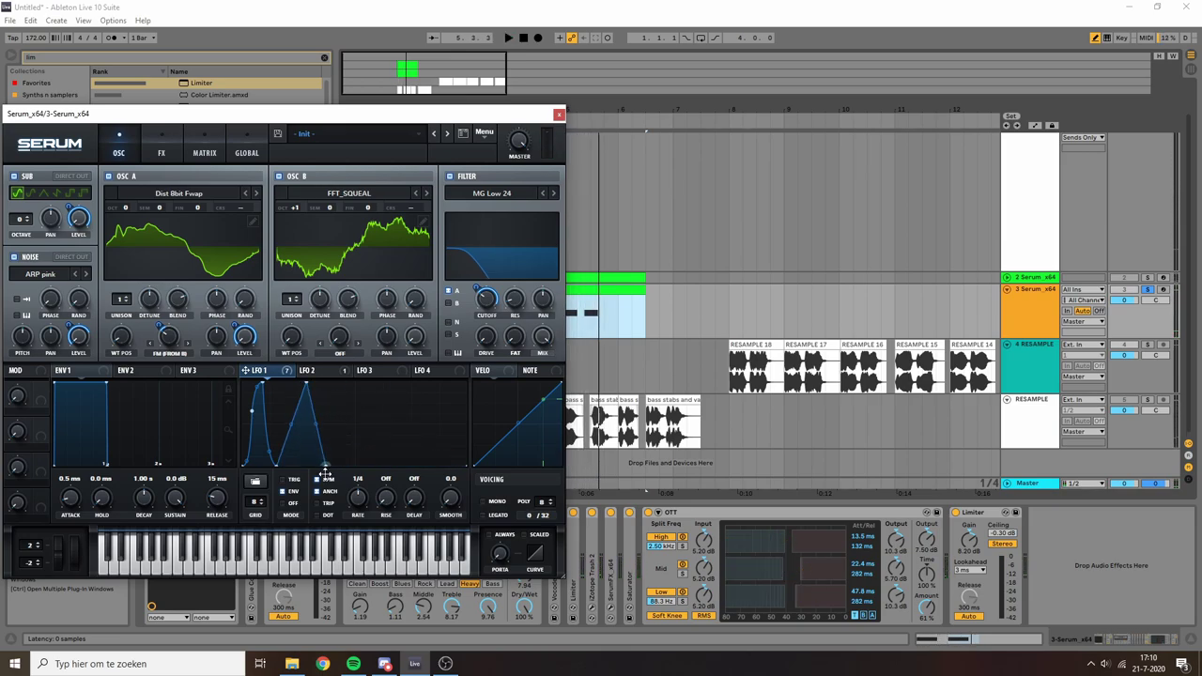
Bend the rise into LFO 1's second peak downward, add a slightly lower late peak, and bend its long rise downward
left_click_drag(292, 424, 296, 441)
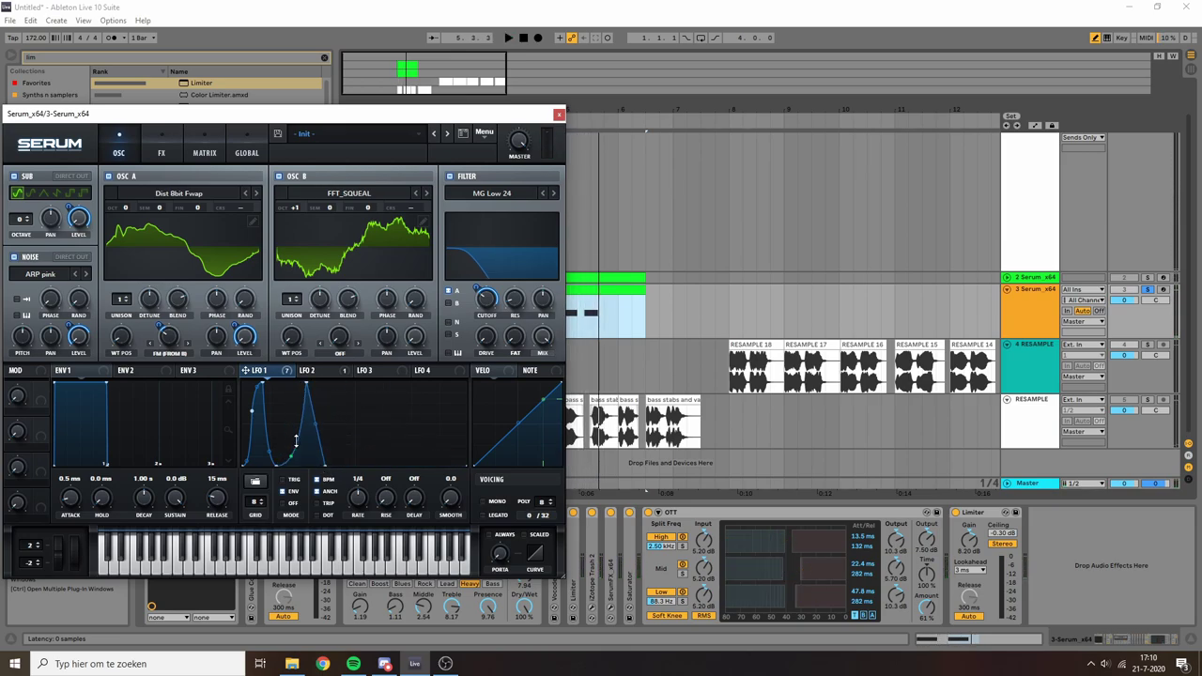
double_click(372, 413)
left_click_drag(372, 414, 444, 404)
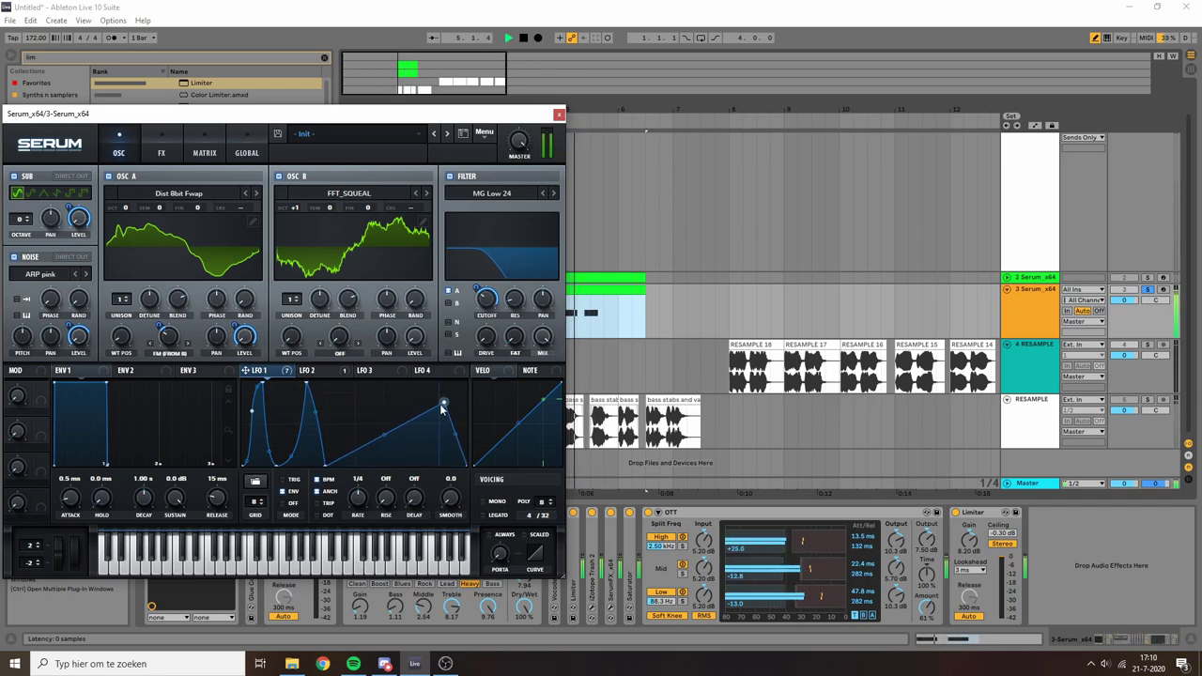
left_click_drag(384, 428, 392, 451)
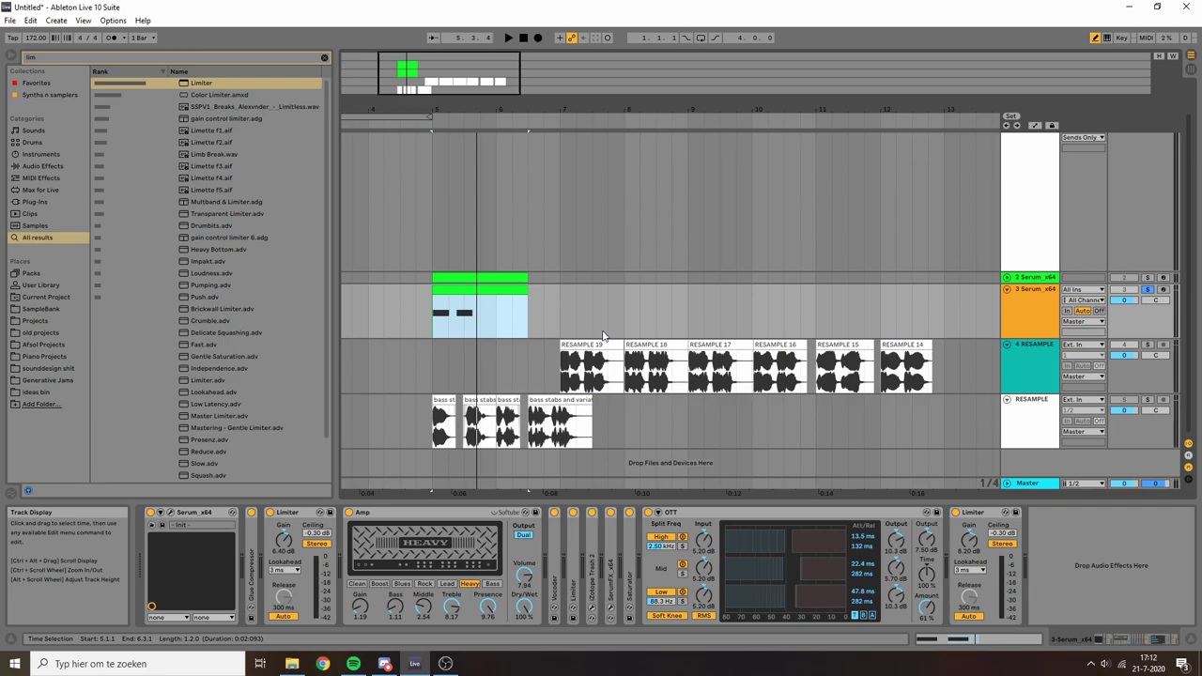
Select the RESAMPLE 19 clip, followed by the first bass stab clip on the lower RESAMPLE track
left_click(610, 355)
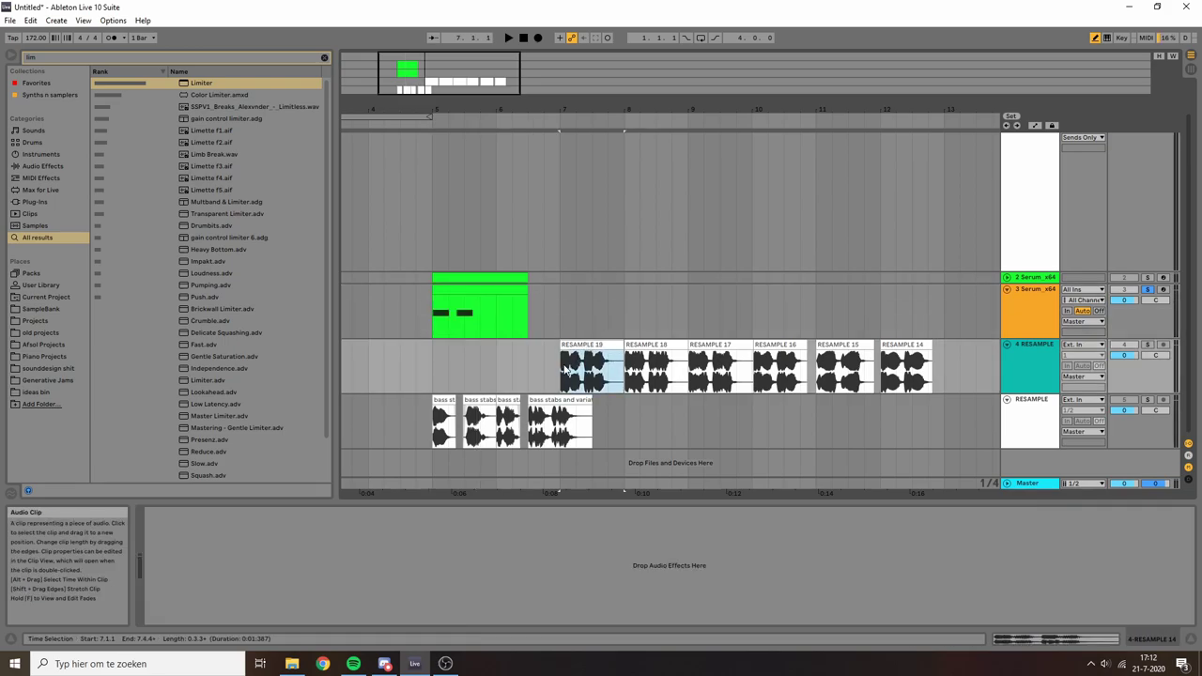
left_click_drag(460, 428, 434, 428)
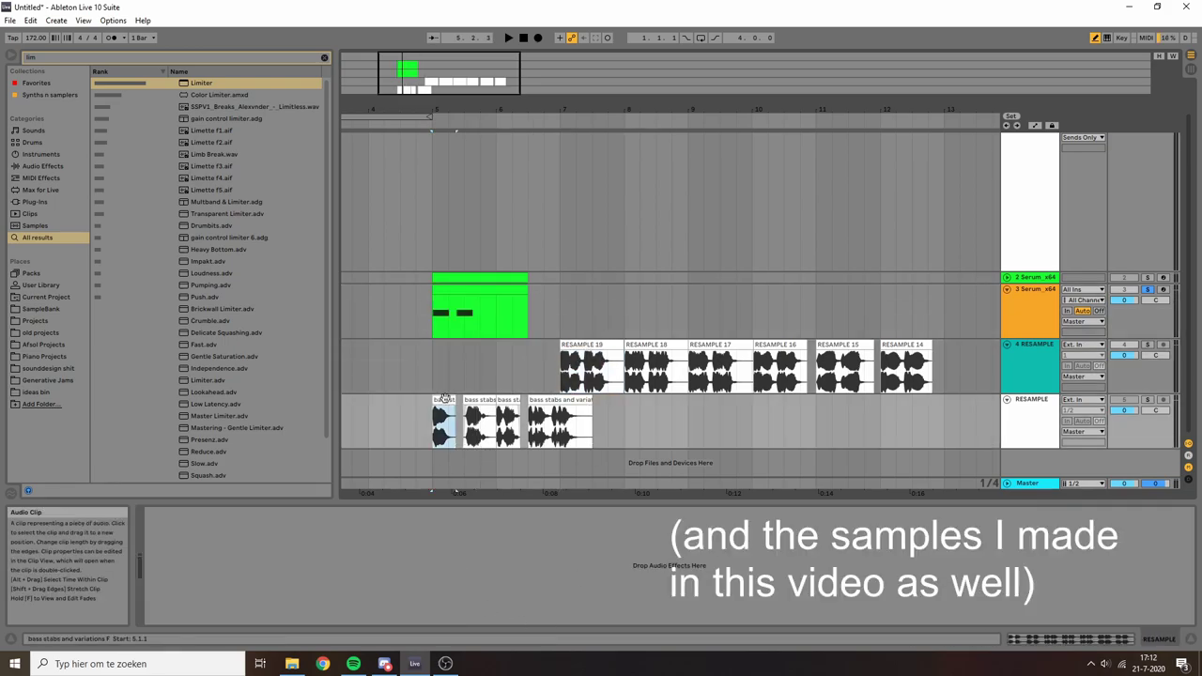
Switch to Discord's samples-and-plugins channel and play the shared snare_in_A.wav sample
left_click(386, 663)
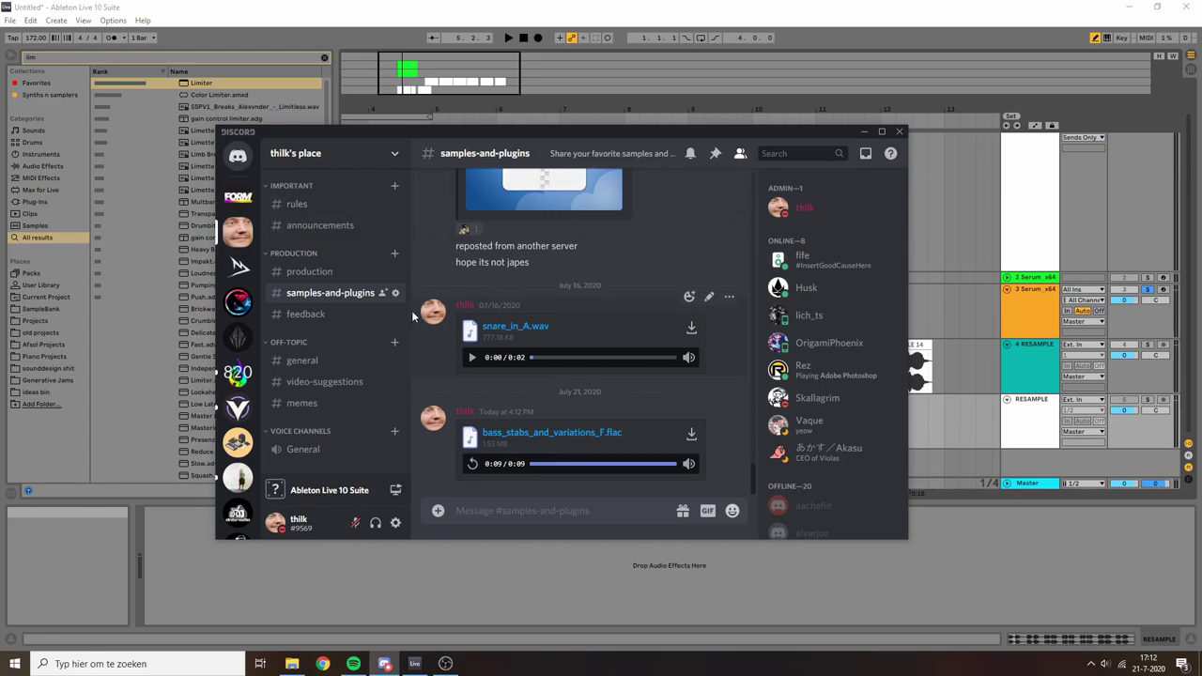
left_click(473, 357)
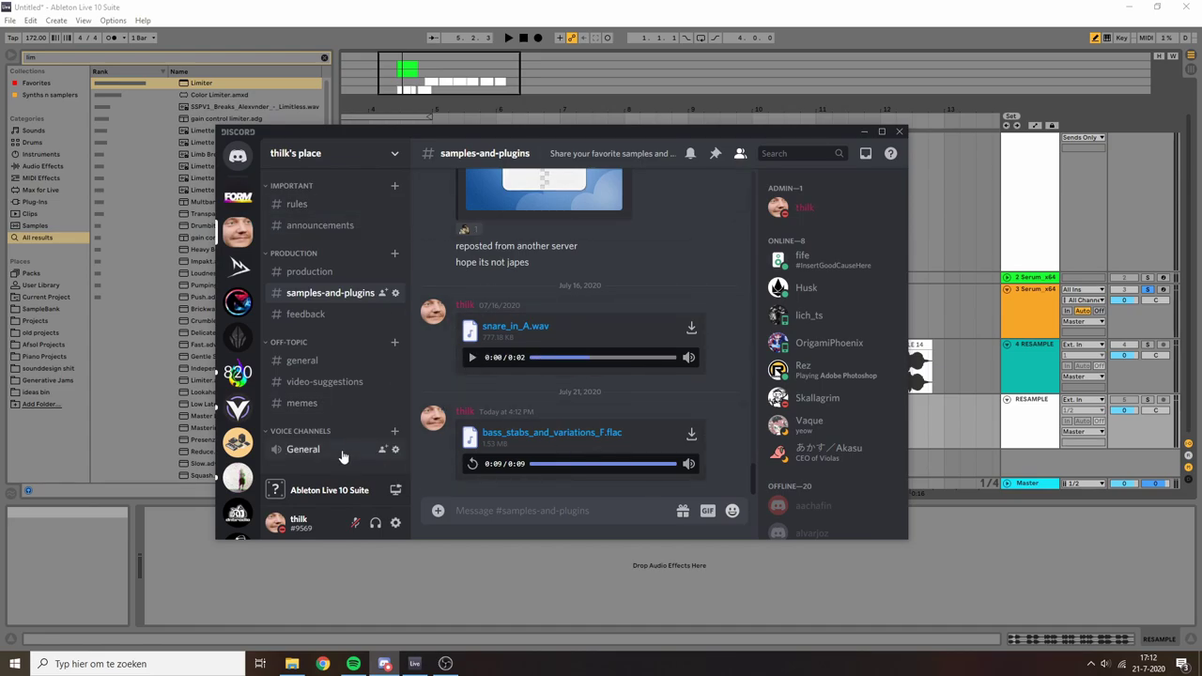